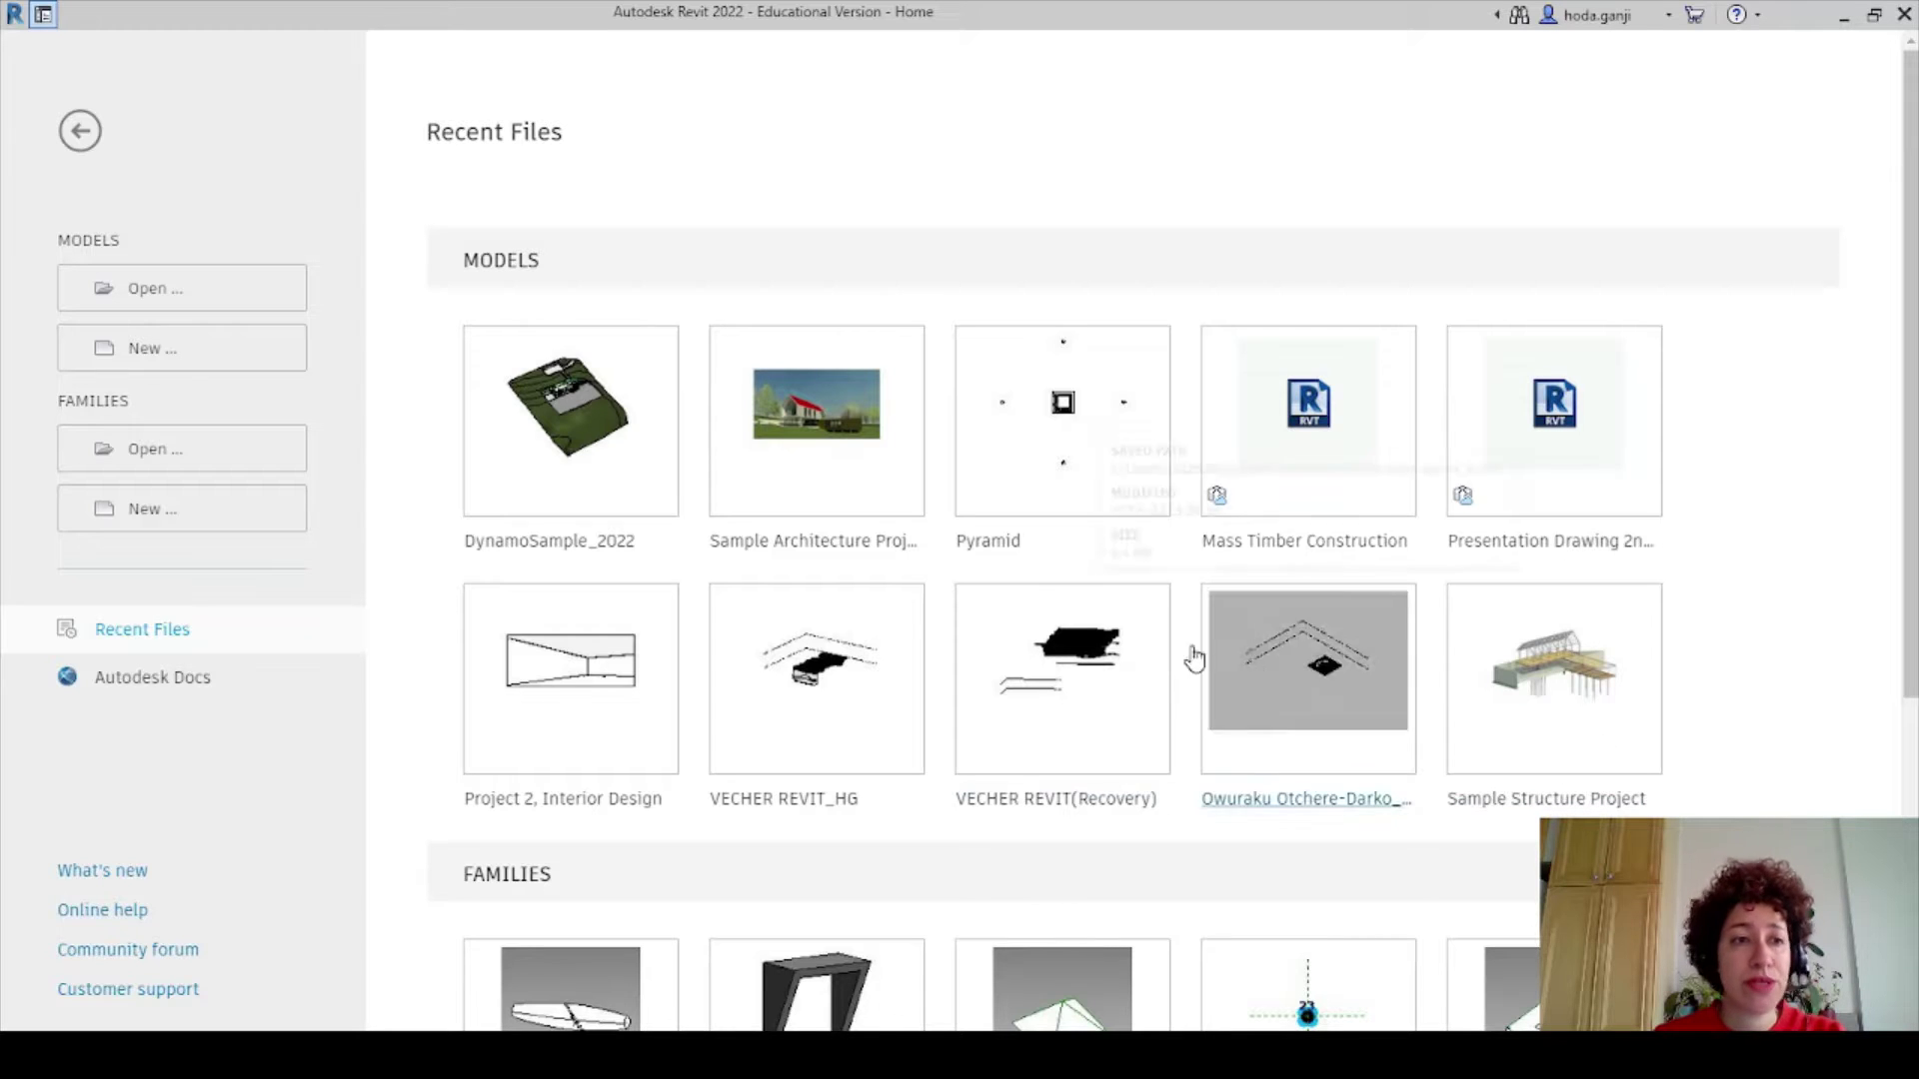
Create a new family from the English Metric Generic Model Adaptive.rft template.
click(186, 512)
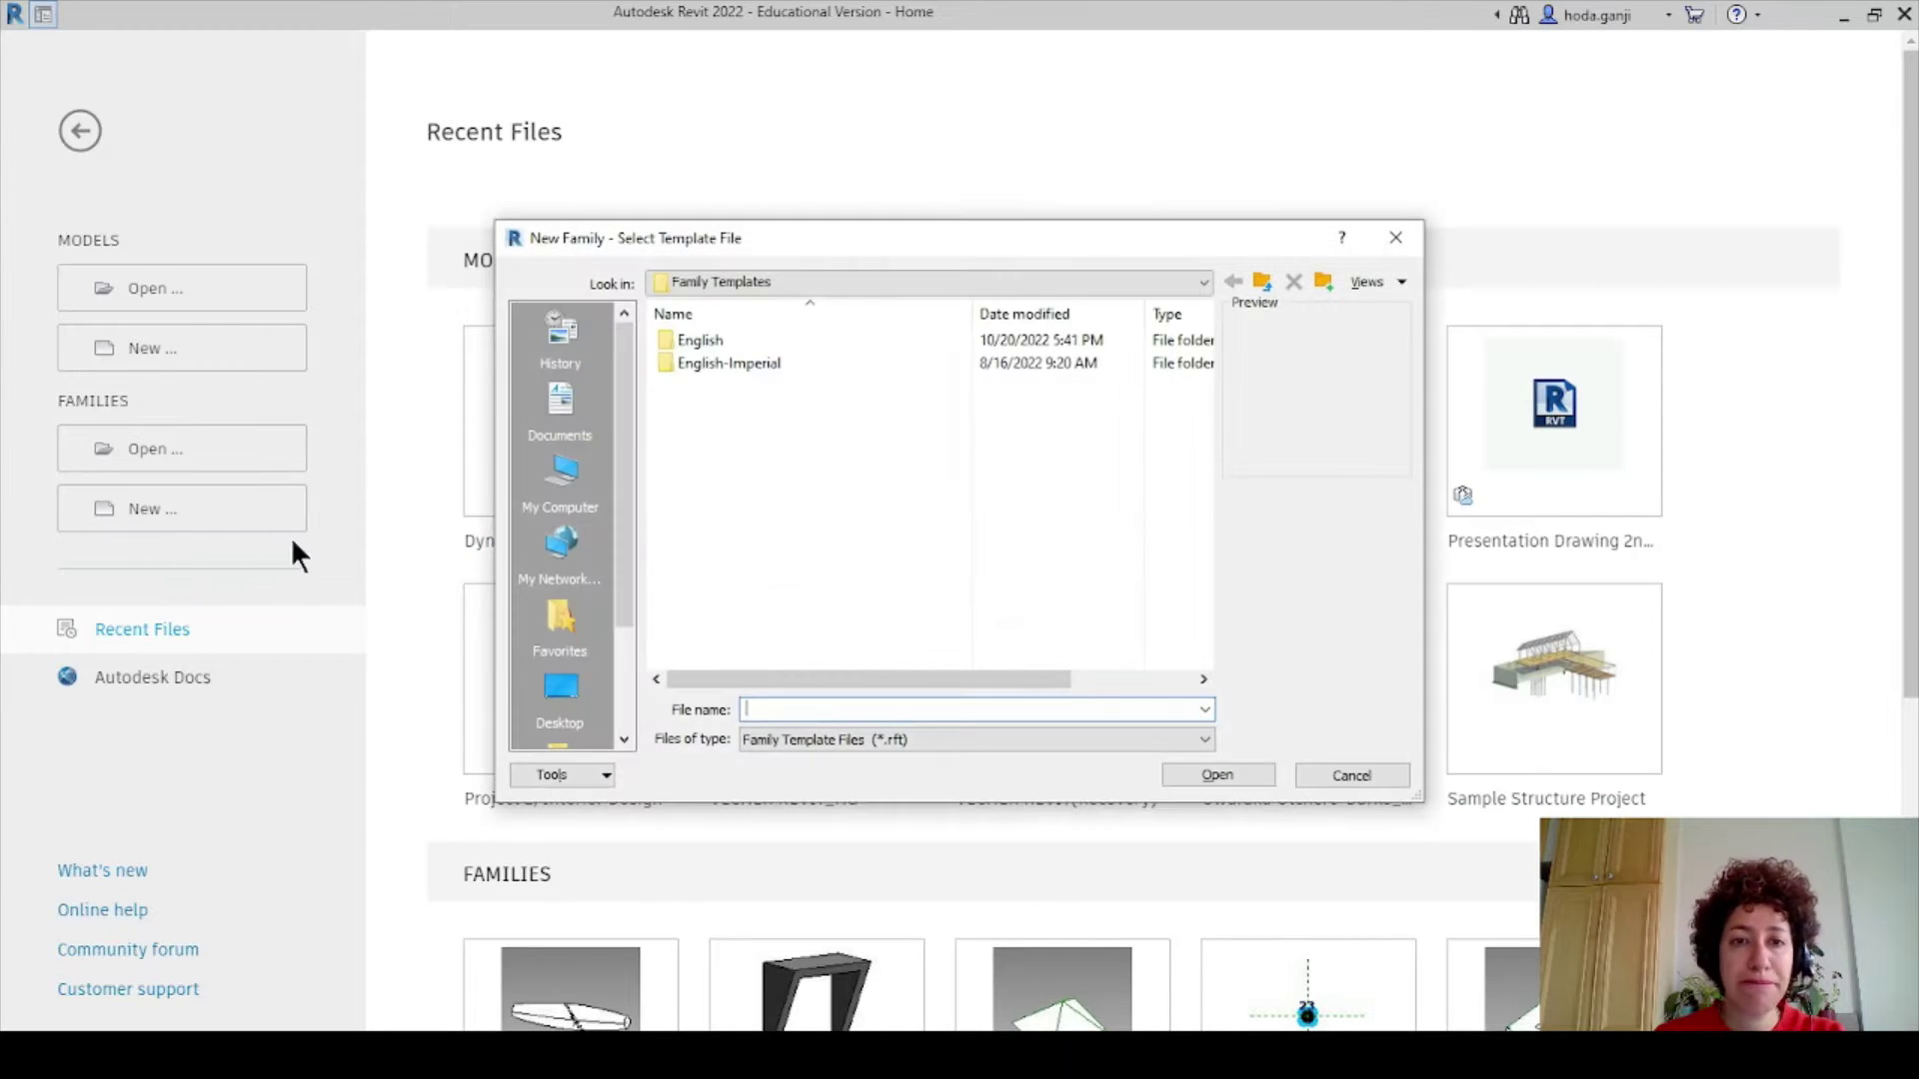
double_click(774, 336)
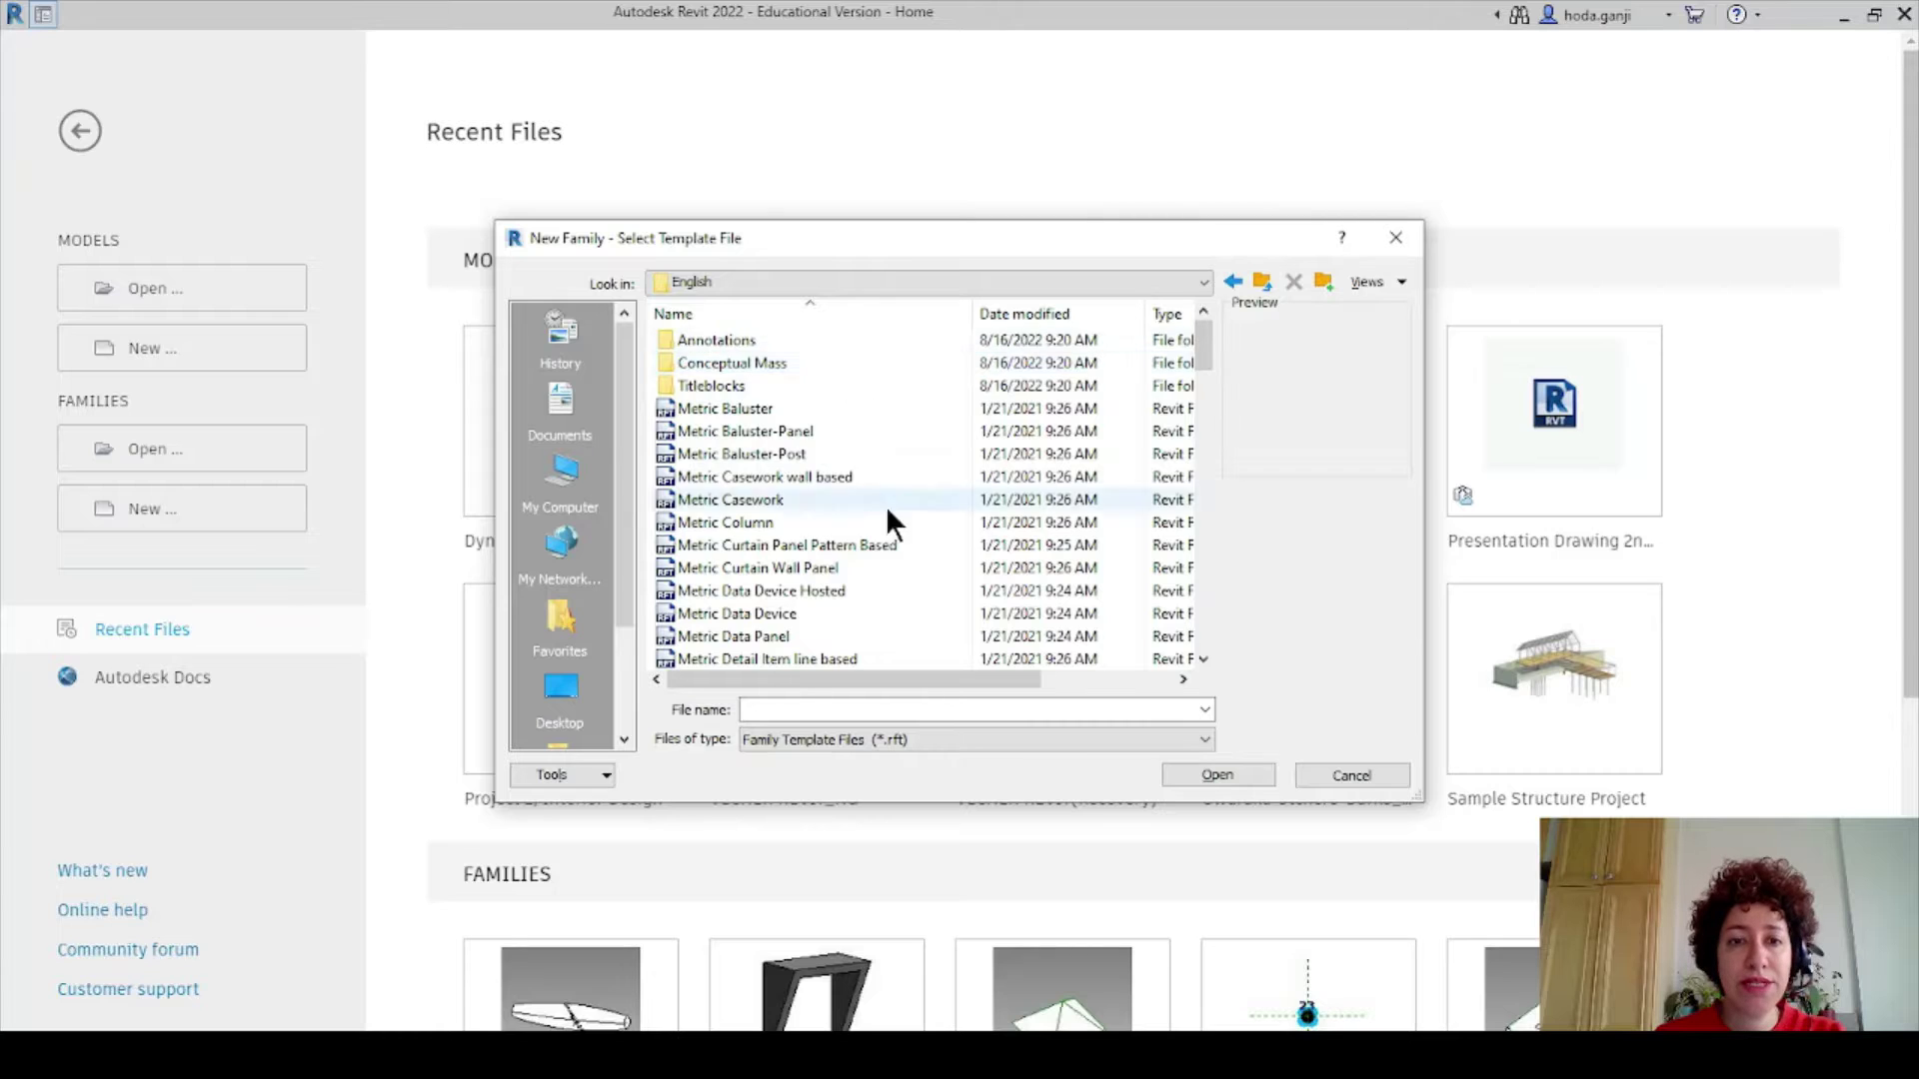
scroll(879, 539, down, 10)
click(847, 454)
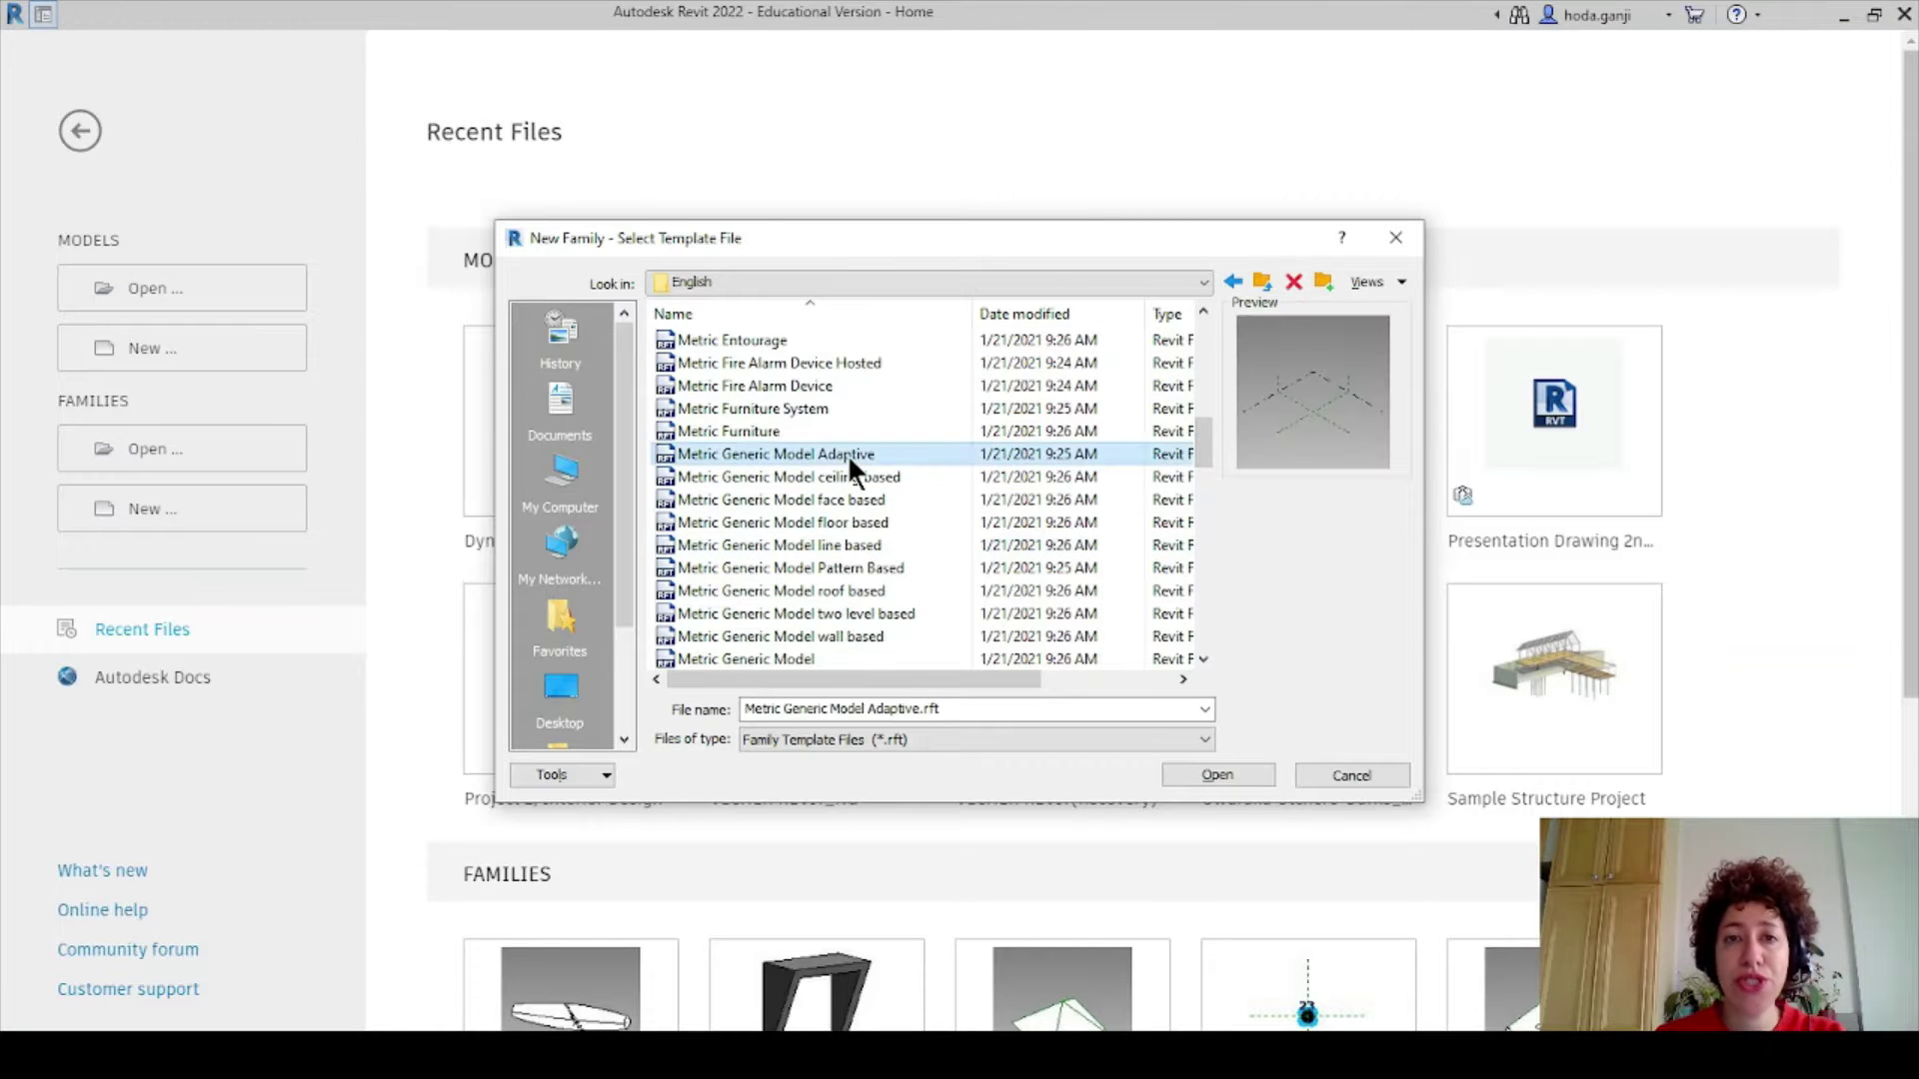
click(1251, 776)
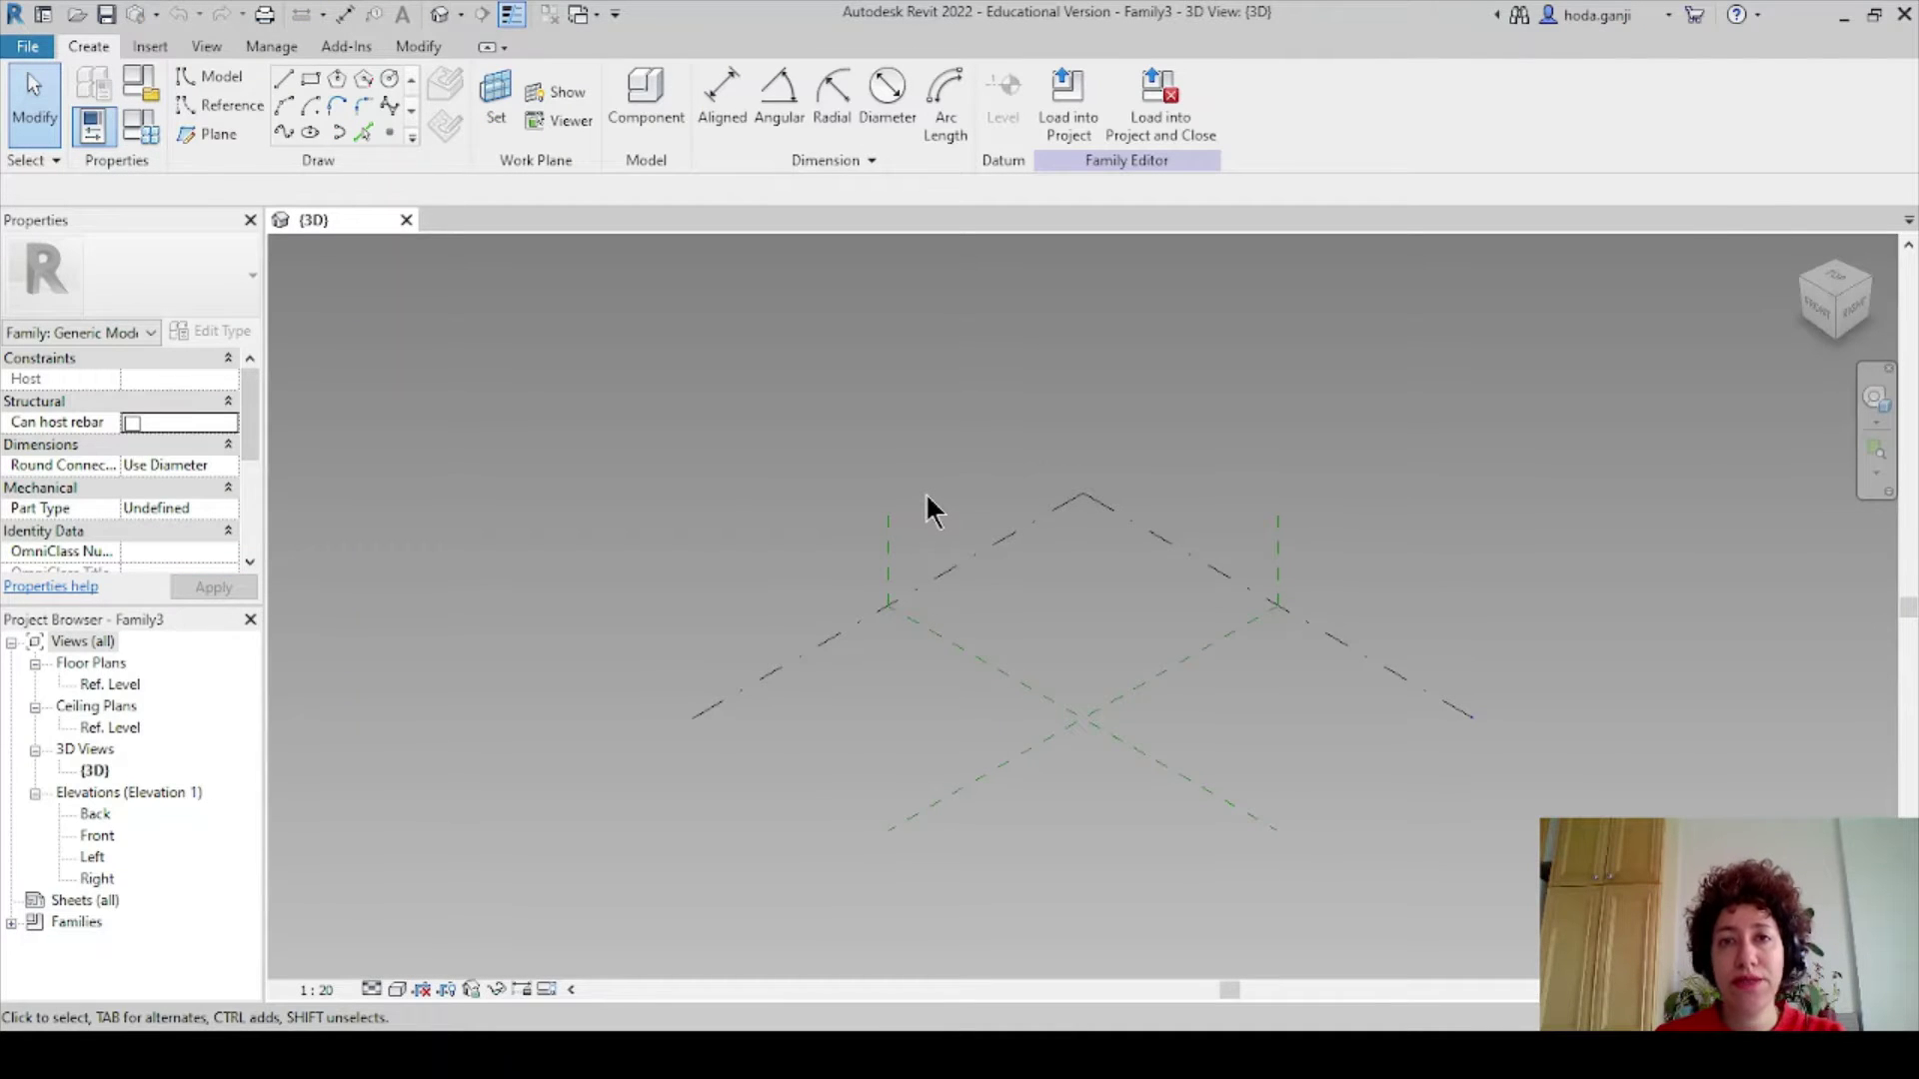
In Project Units (UN), set Length to Meters rounded to 3 decimal places.
key(u)
key(n)
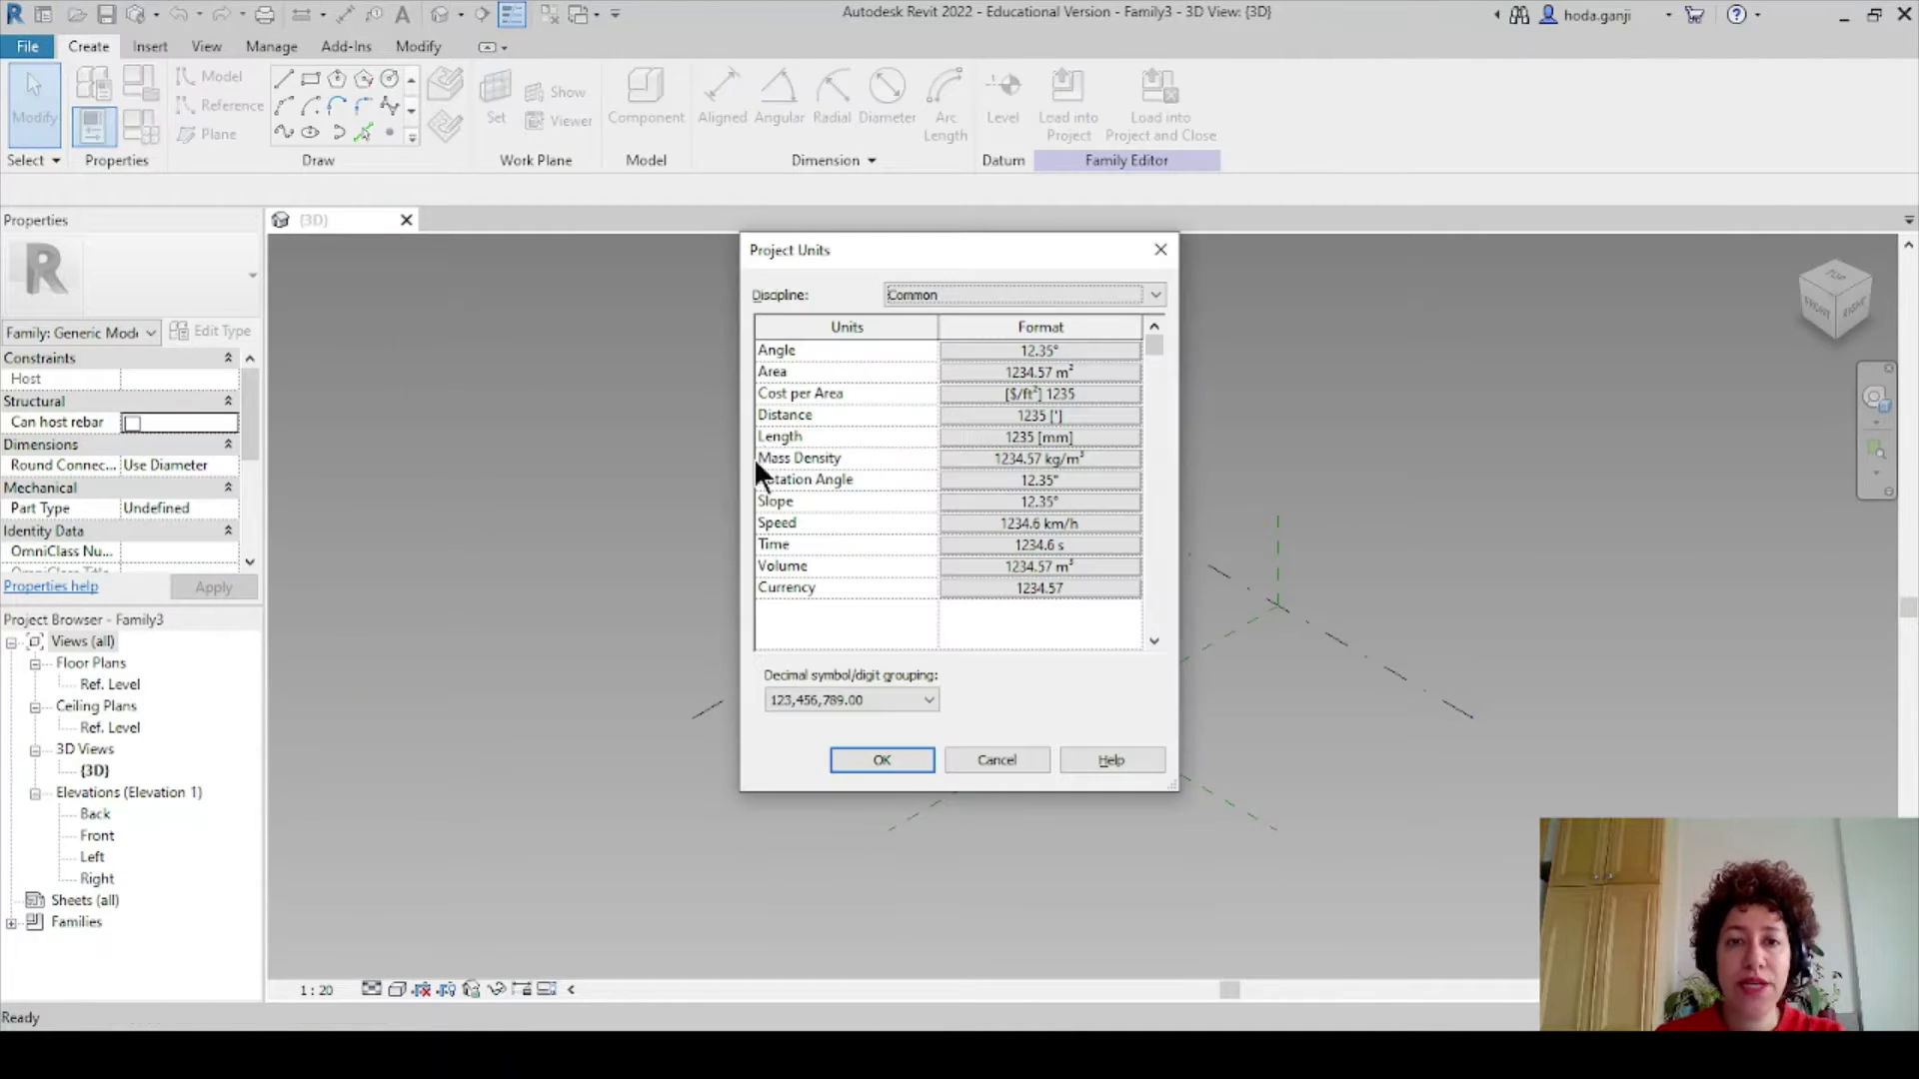
click(995, 432)
click(1048, 392)
click(1030, 476)
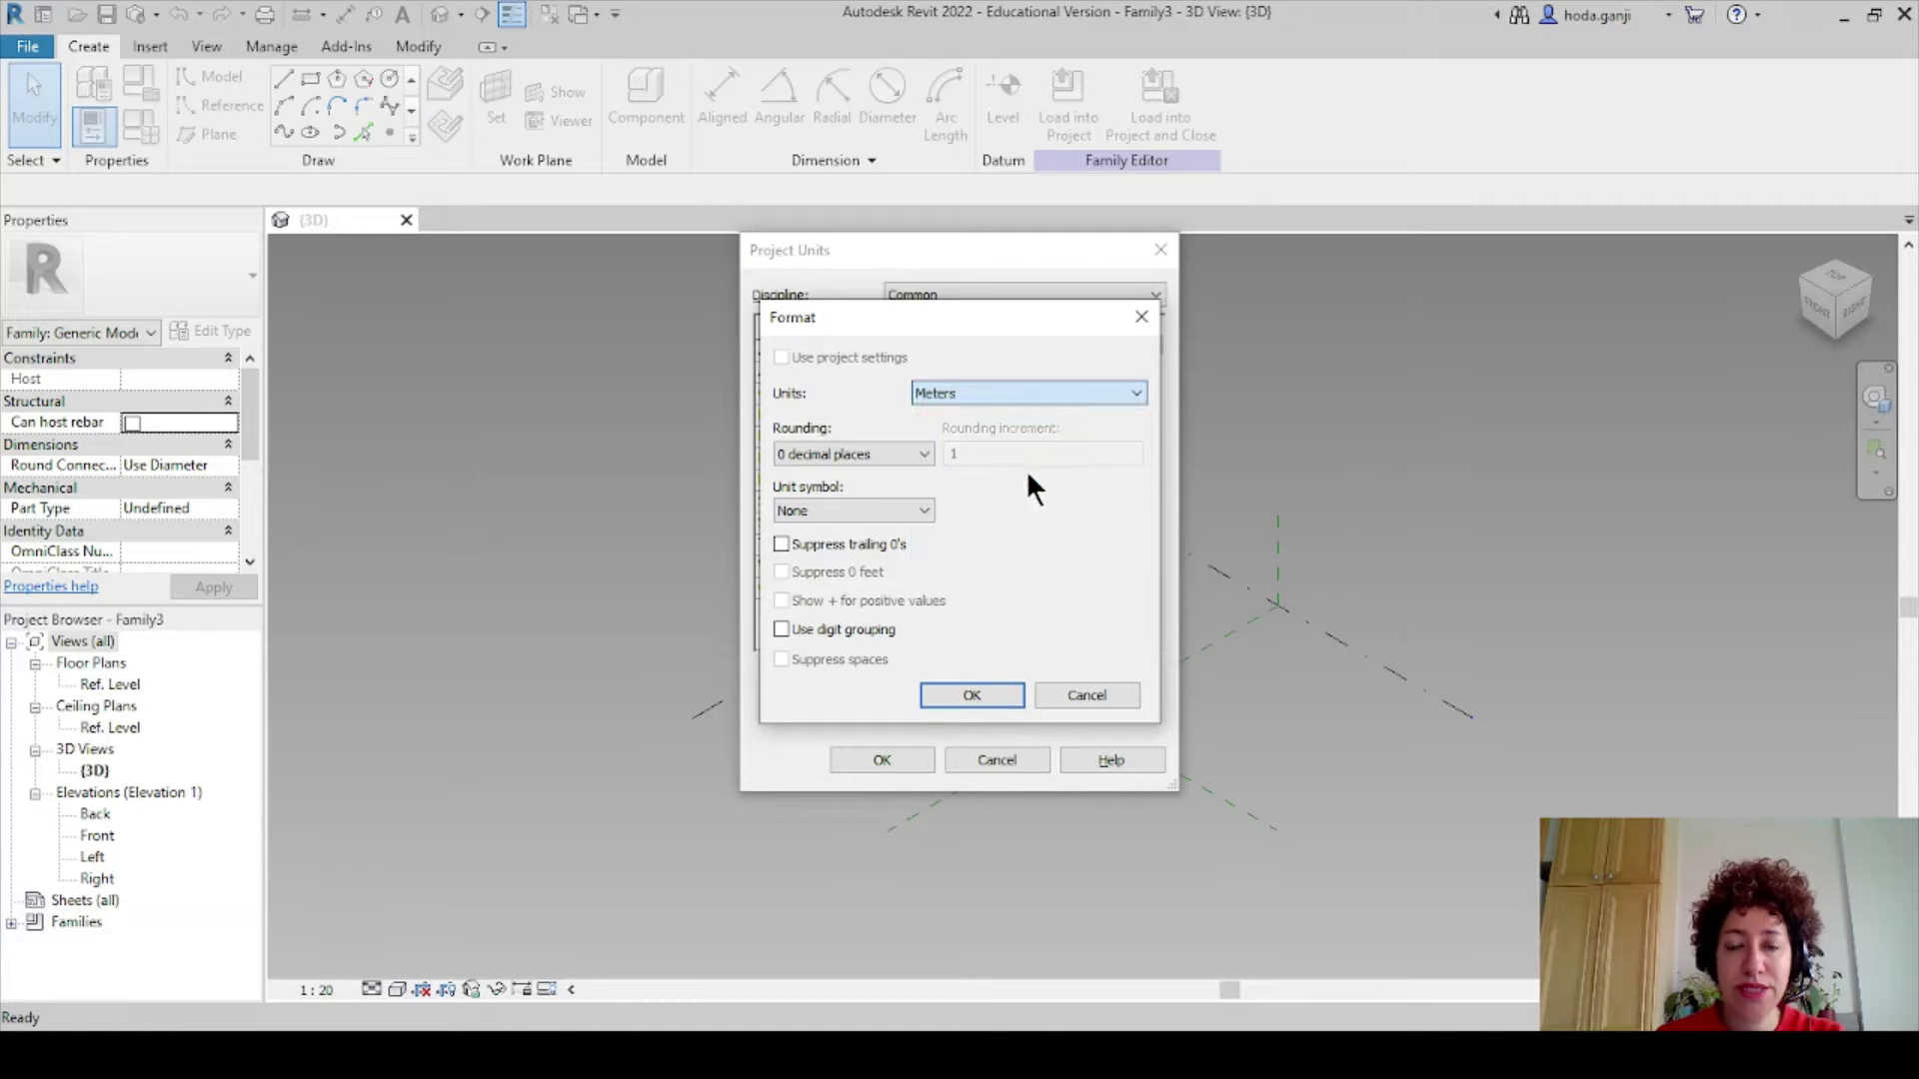
click(880, 453)
click(865, 570)
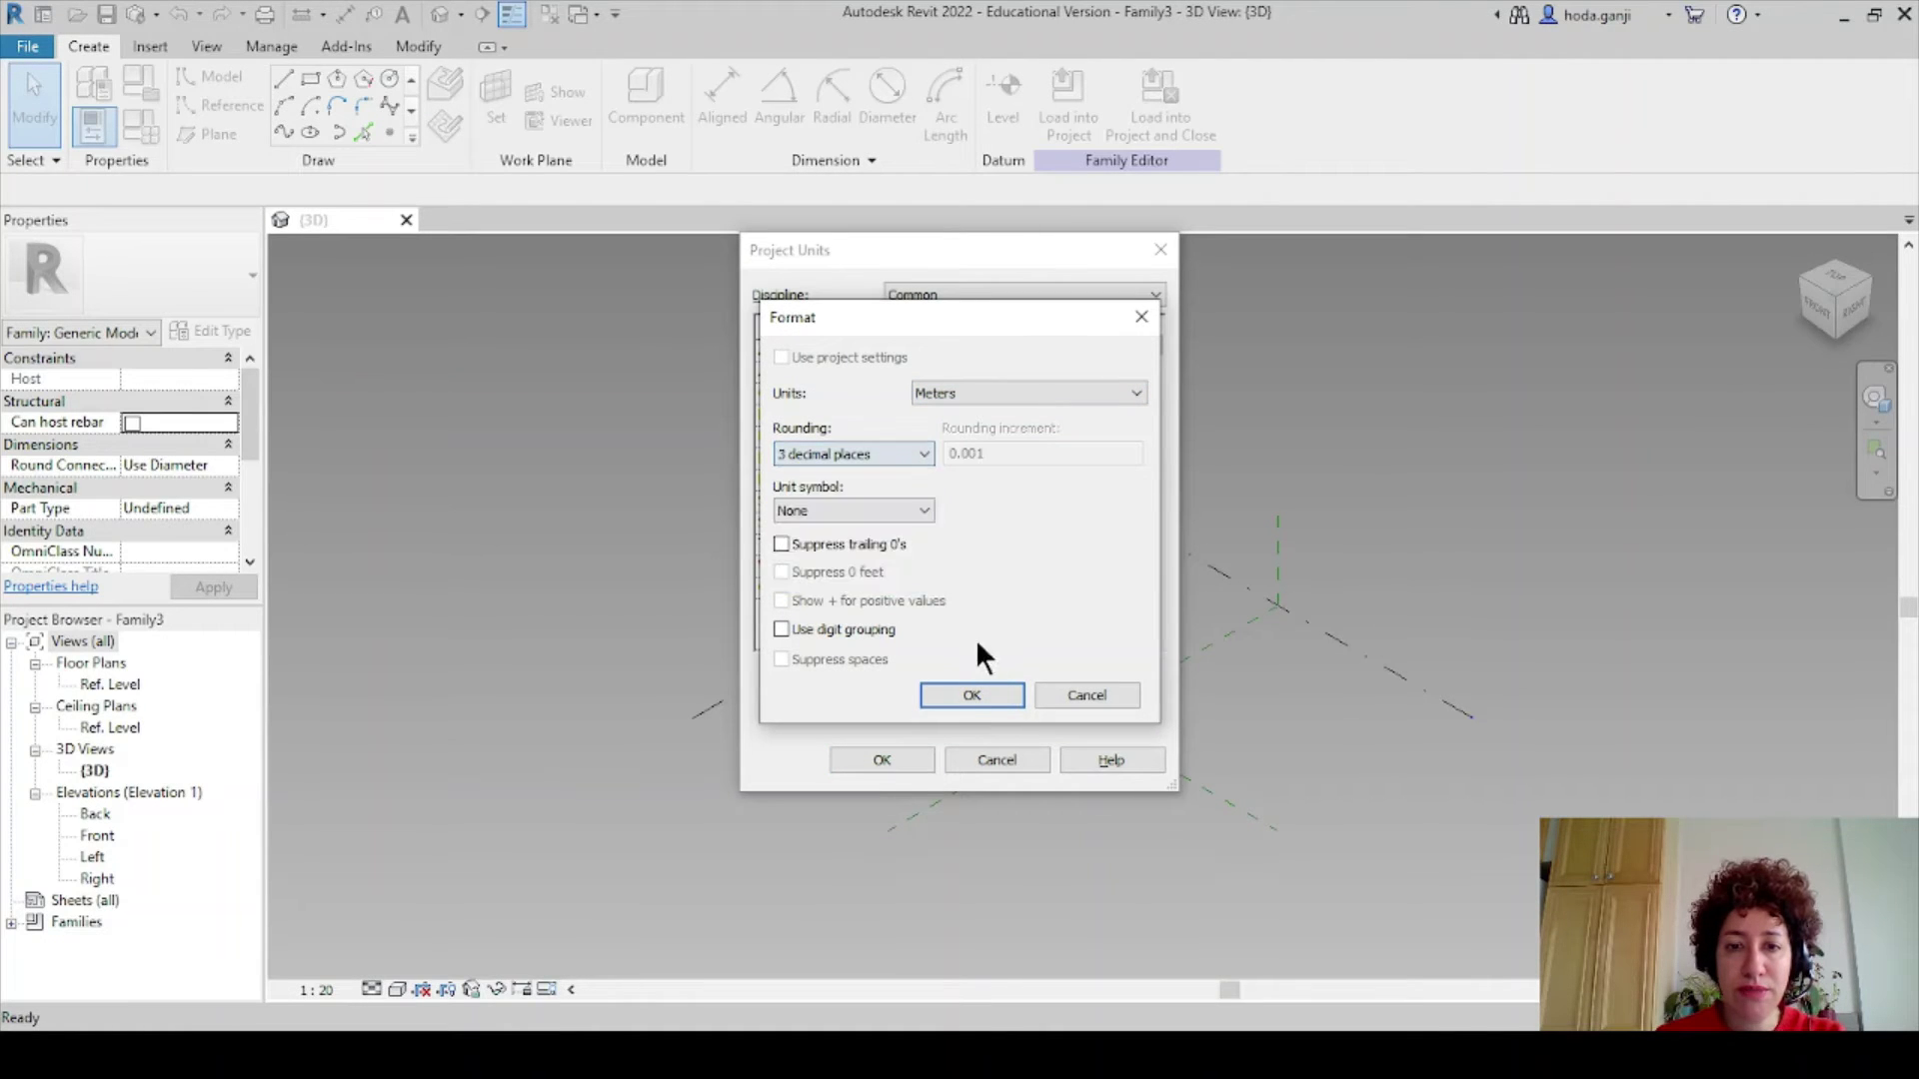
click(971, 695)
click(882, 760)
scroll(1306, 695, up, 2)
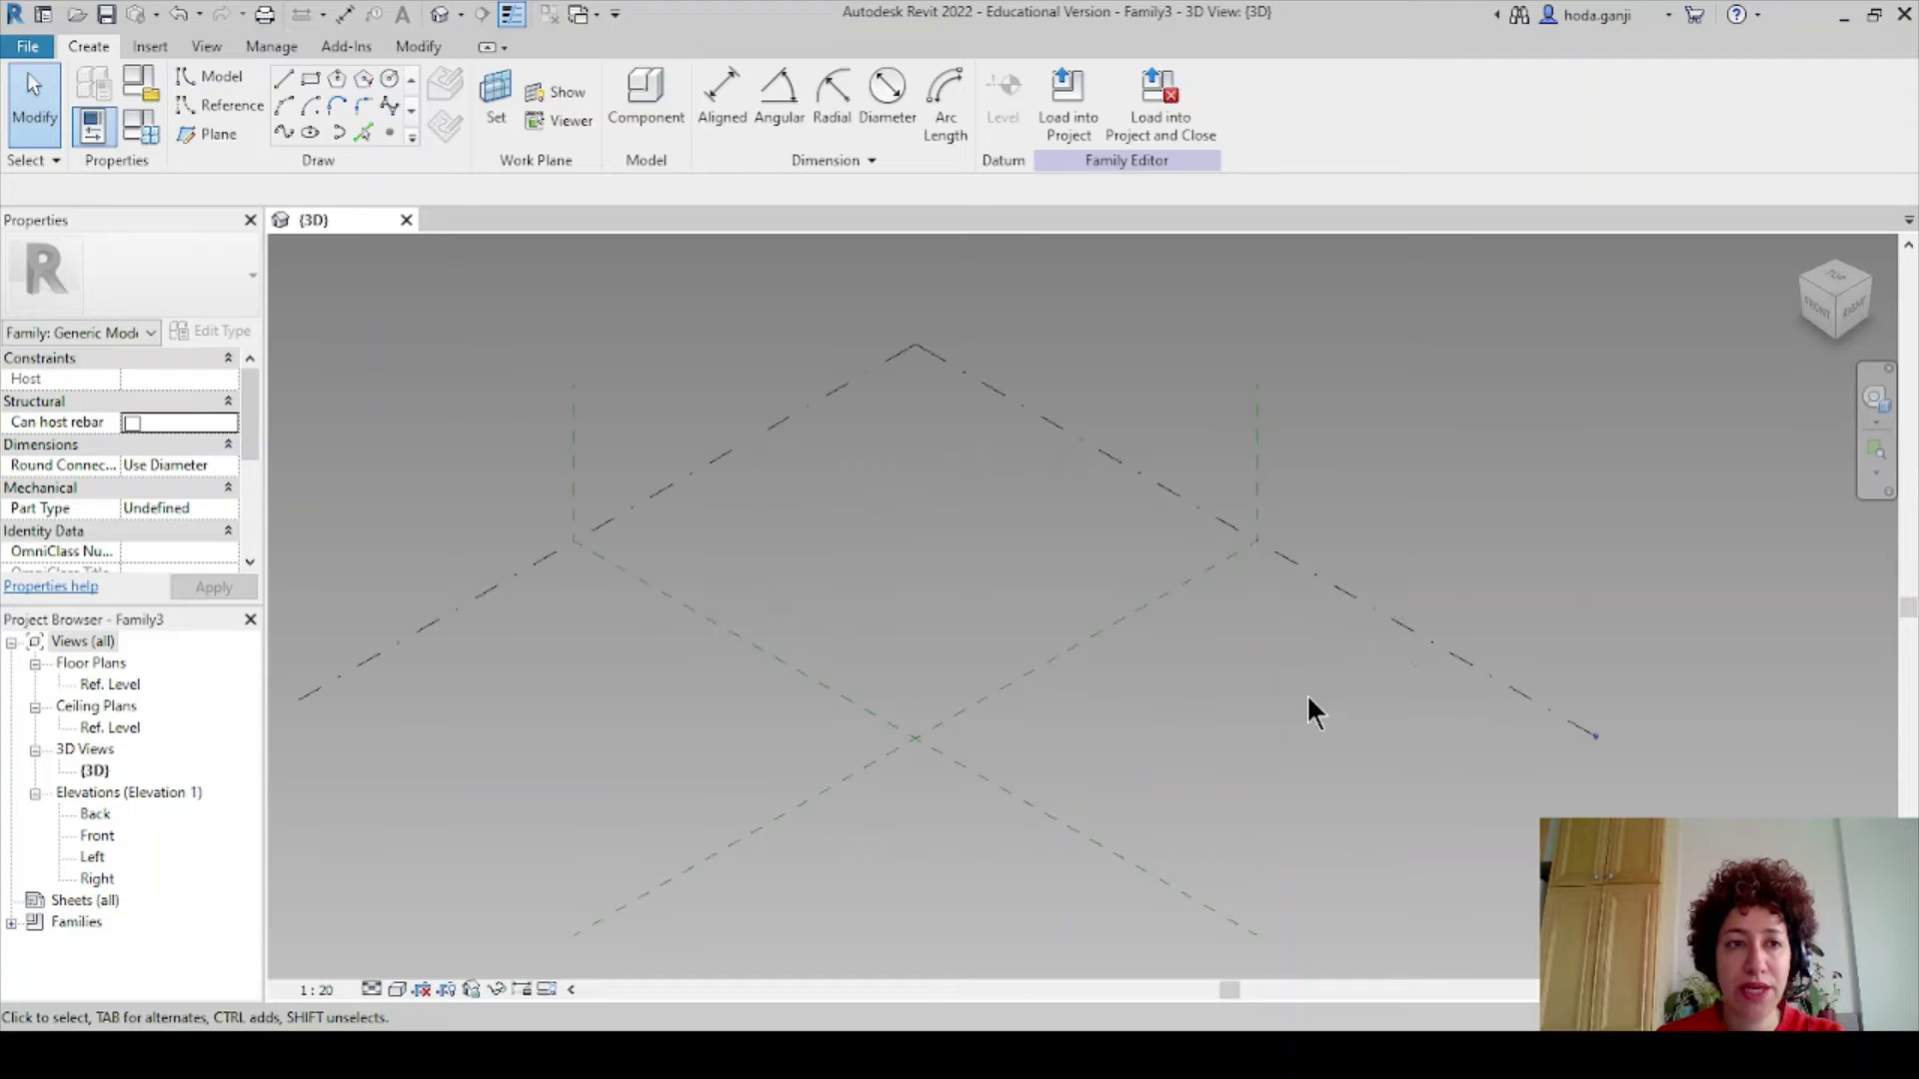
Open the Ref. Level floor plan, tile it beside the 3D view, and zoom all to fit.
double_click(116, 685)
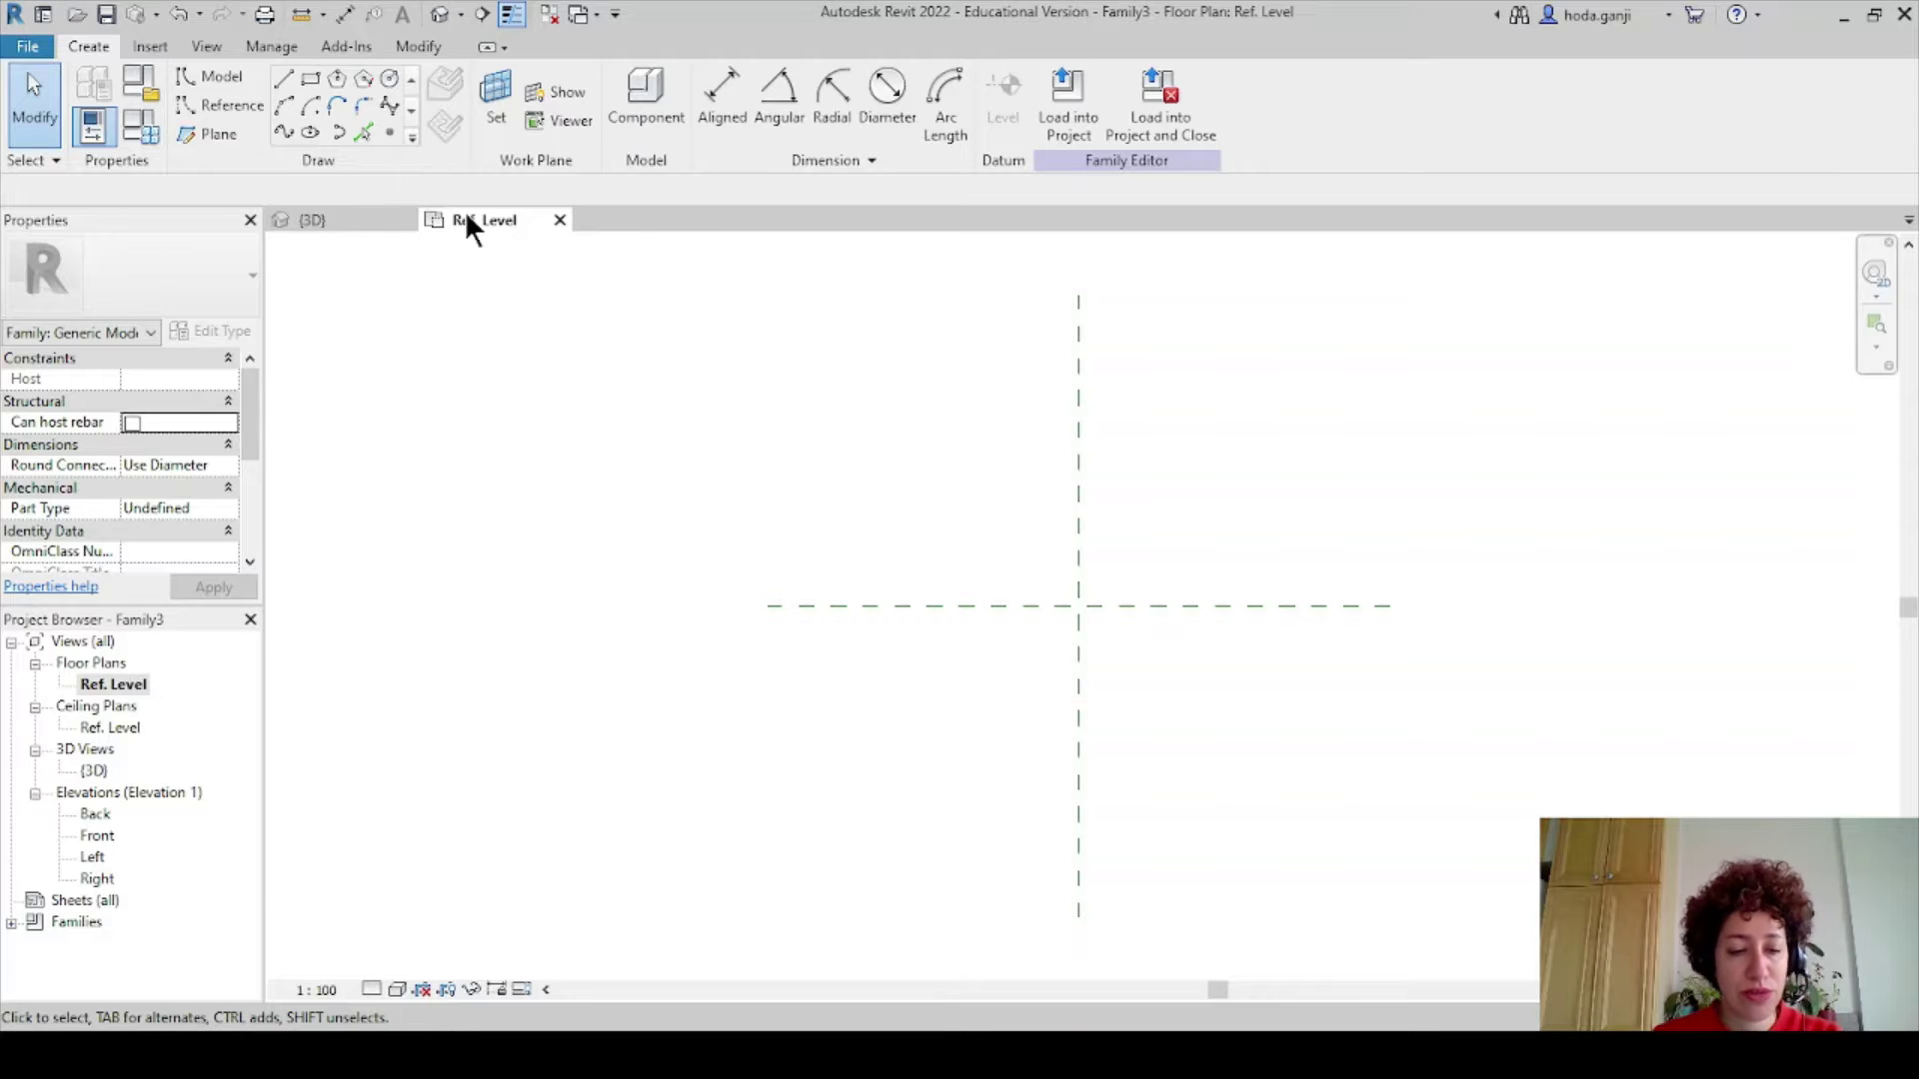
key(w)
key(t)
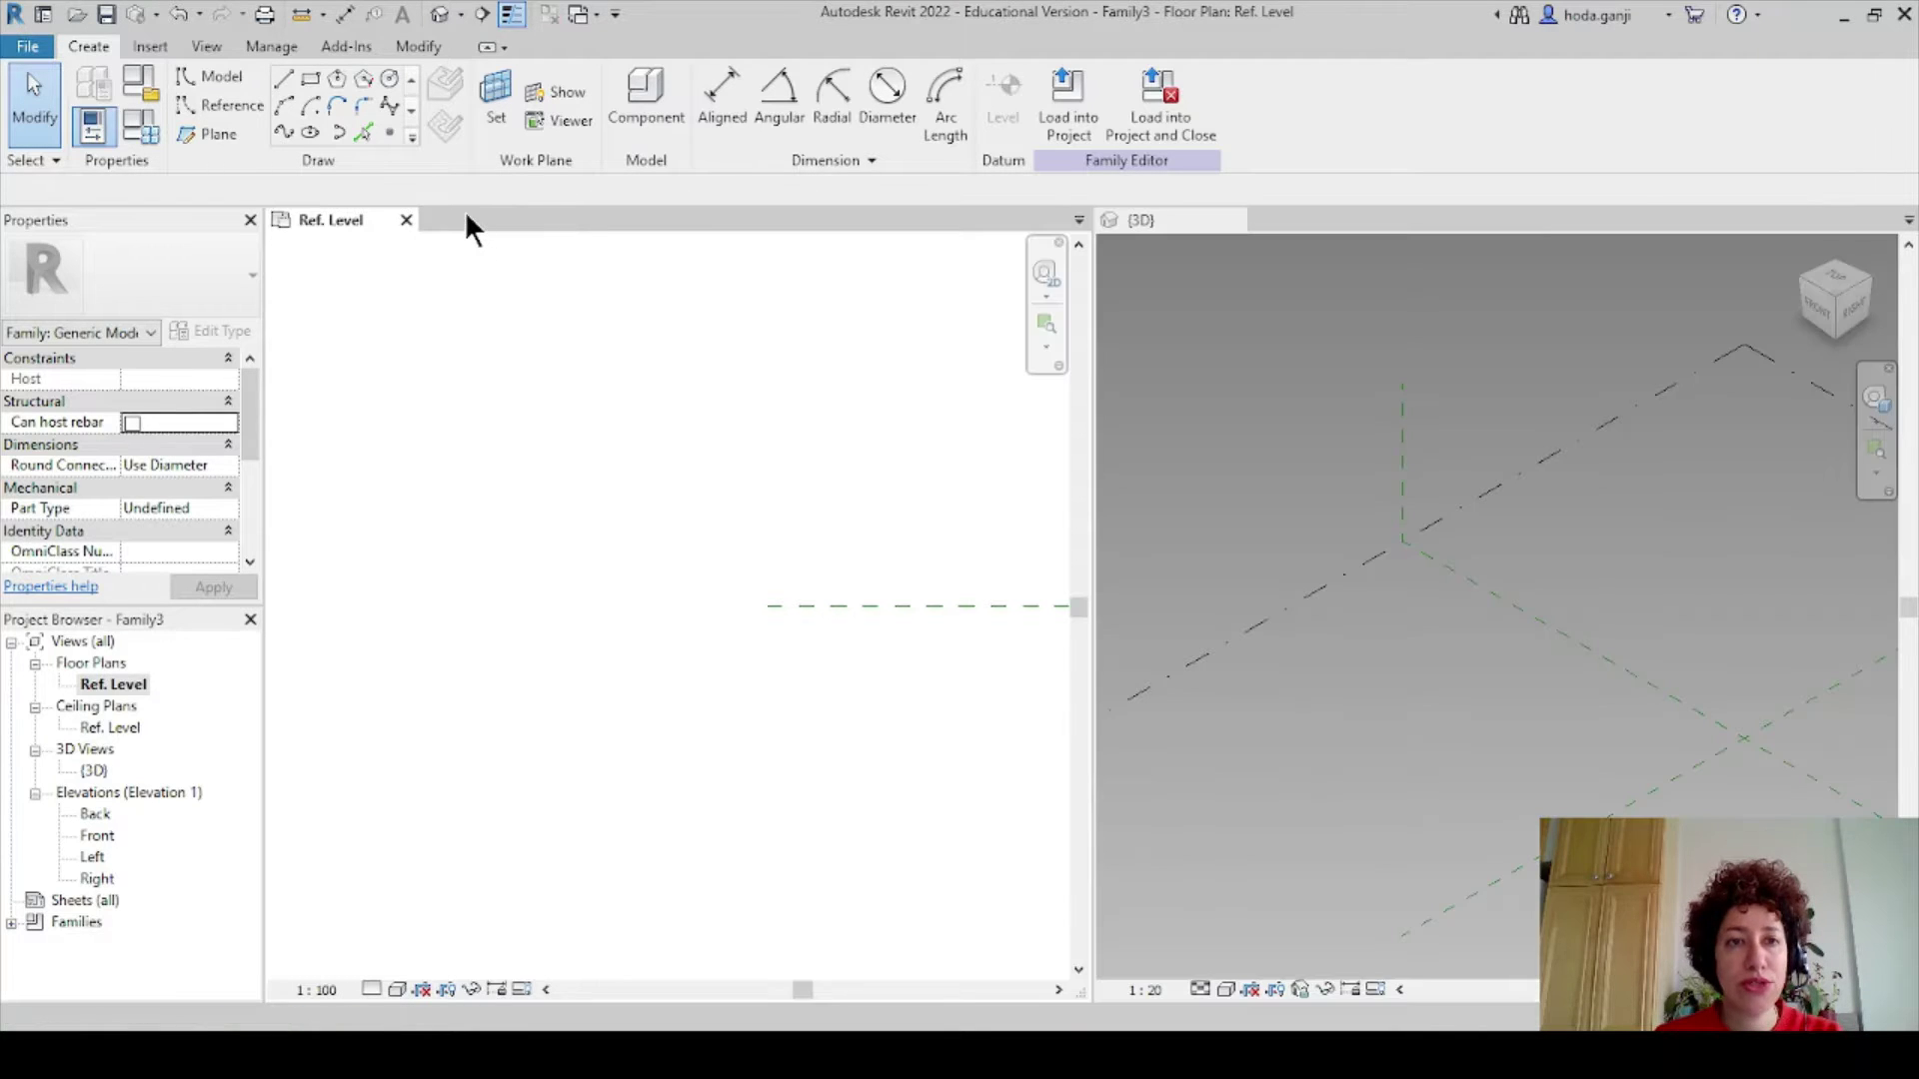
key(z)
key(a)
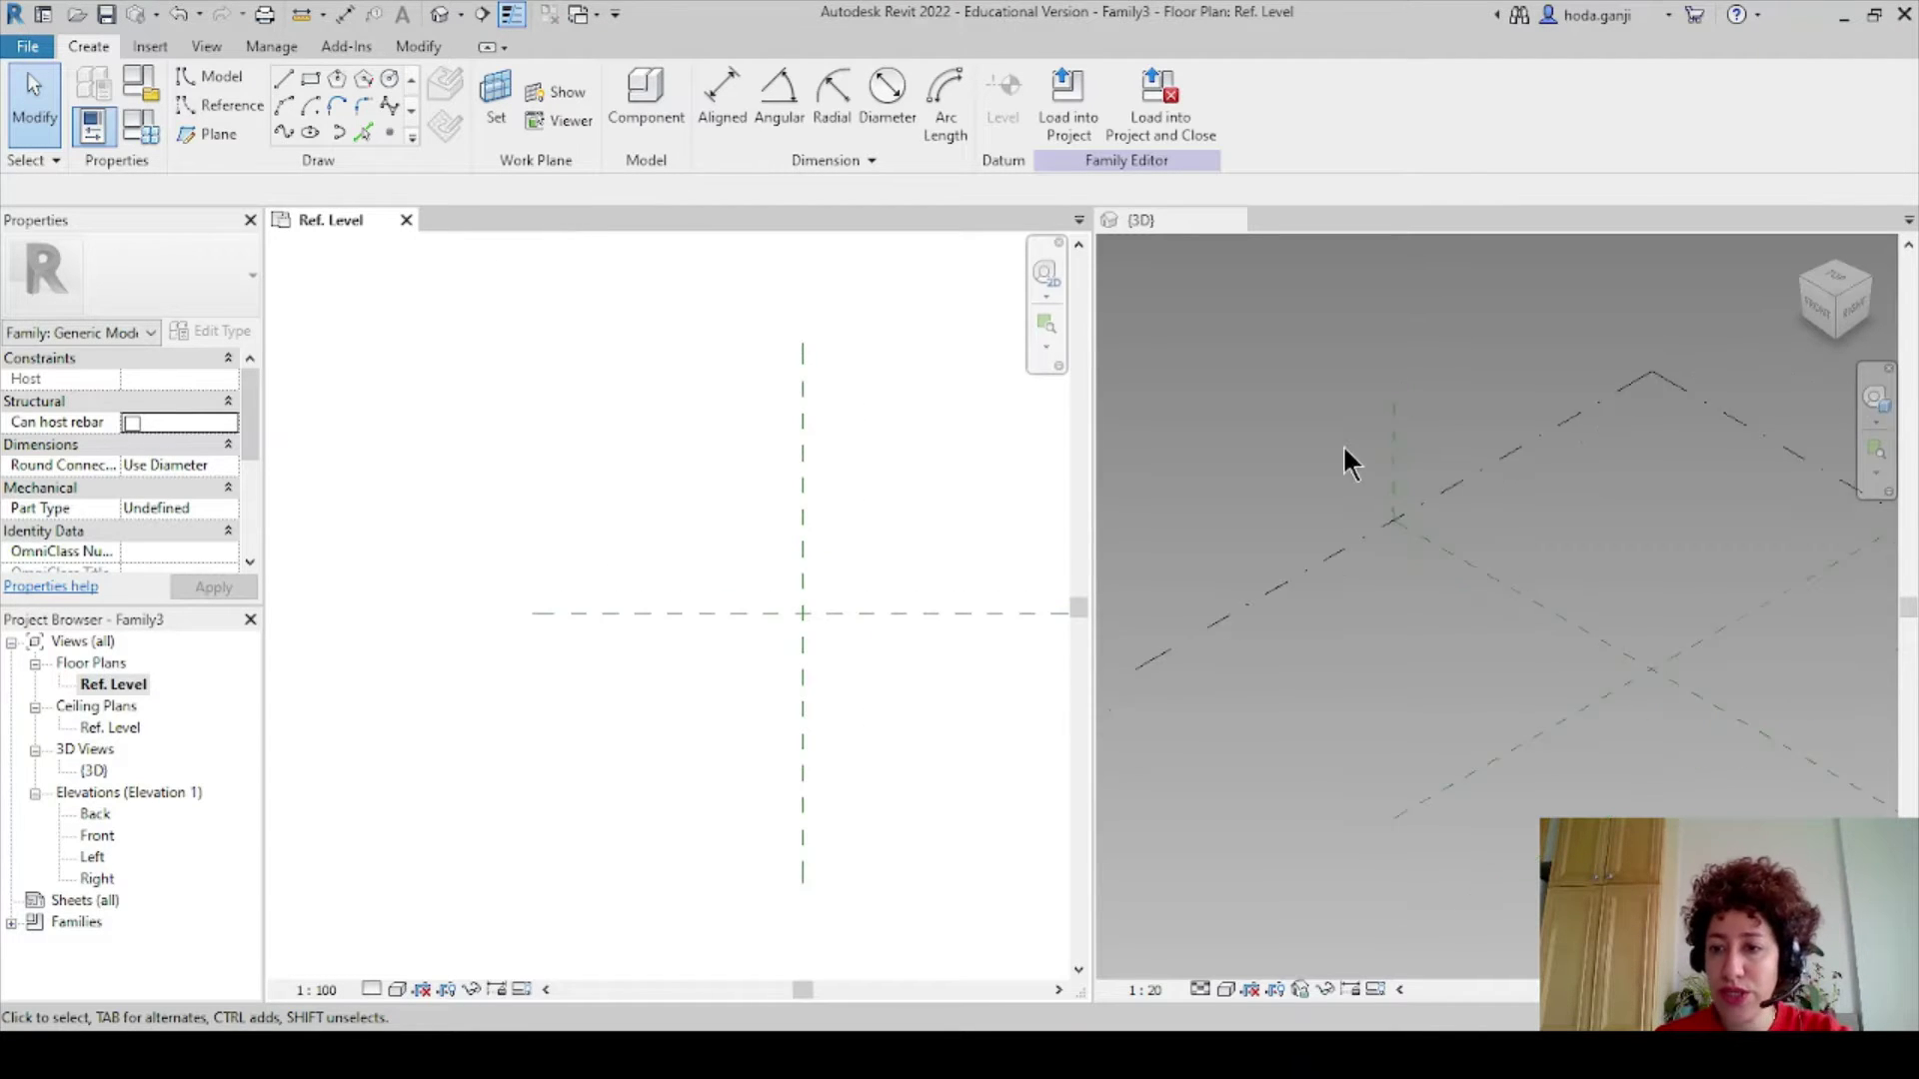
scroll(904, 609, up, 4)
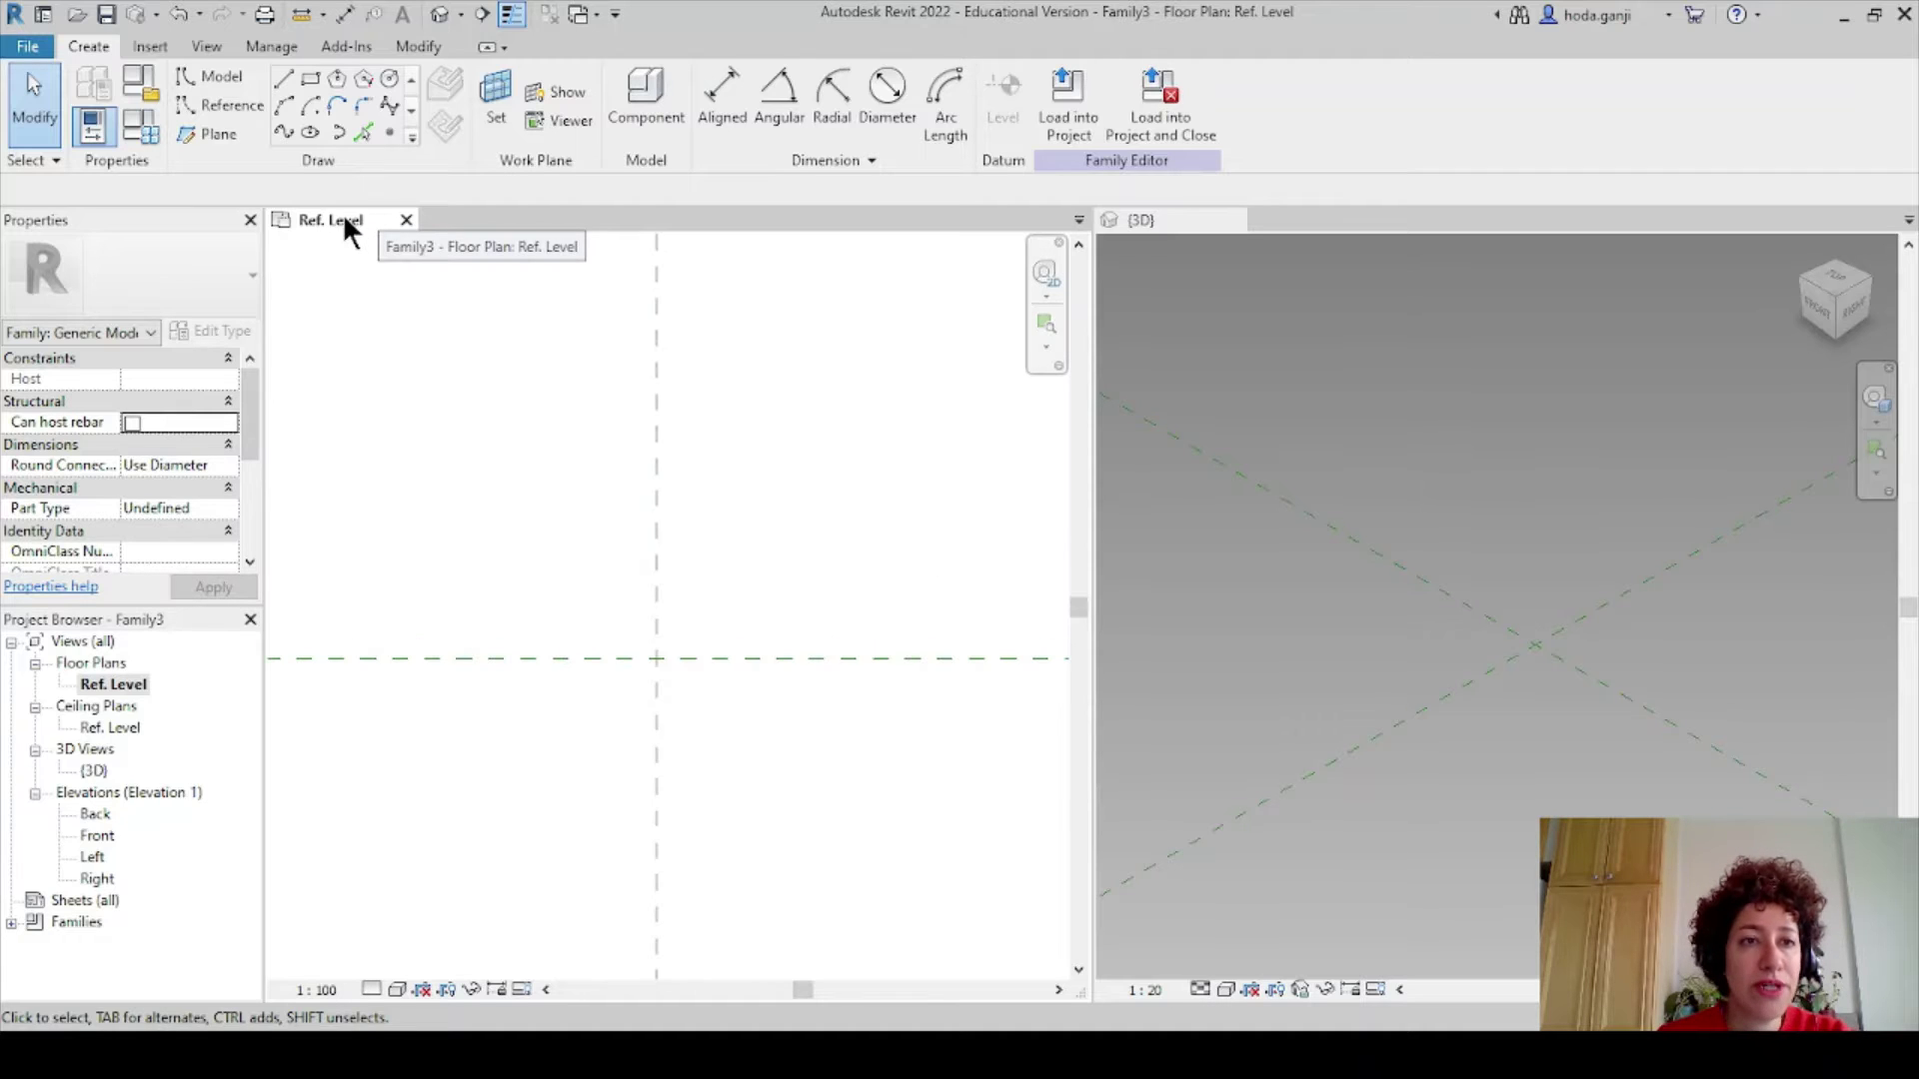
Place two reference points on the vertical center plane, one at the plane intersection.
click(228, 104)
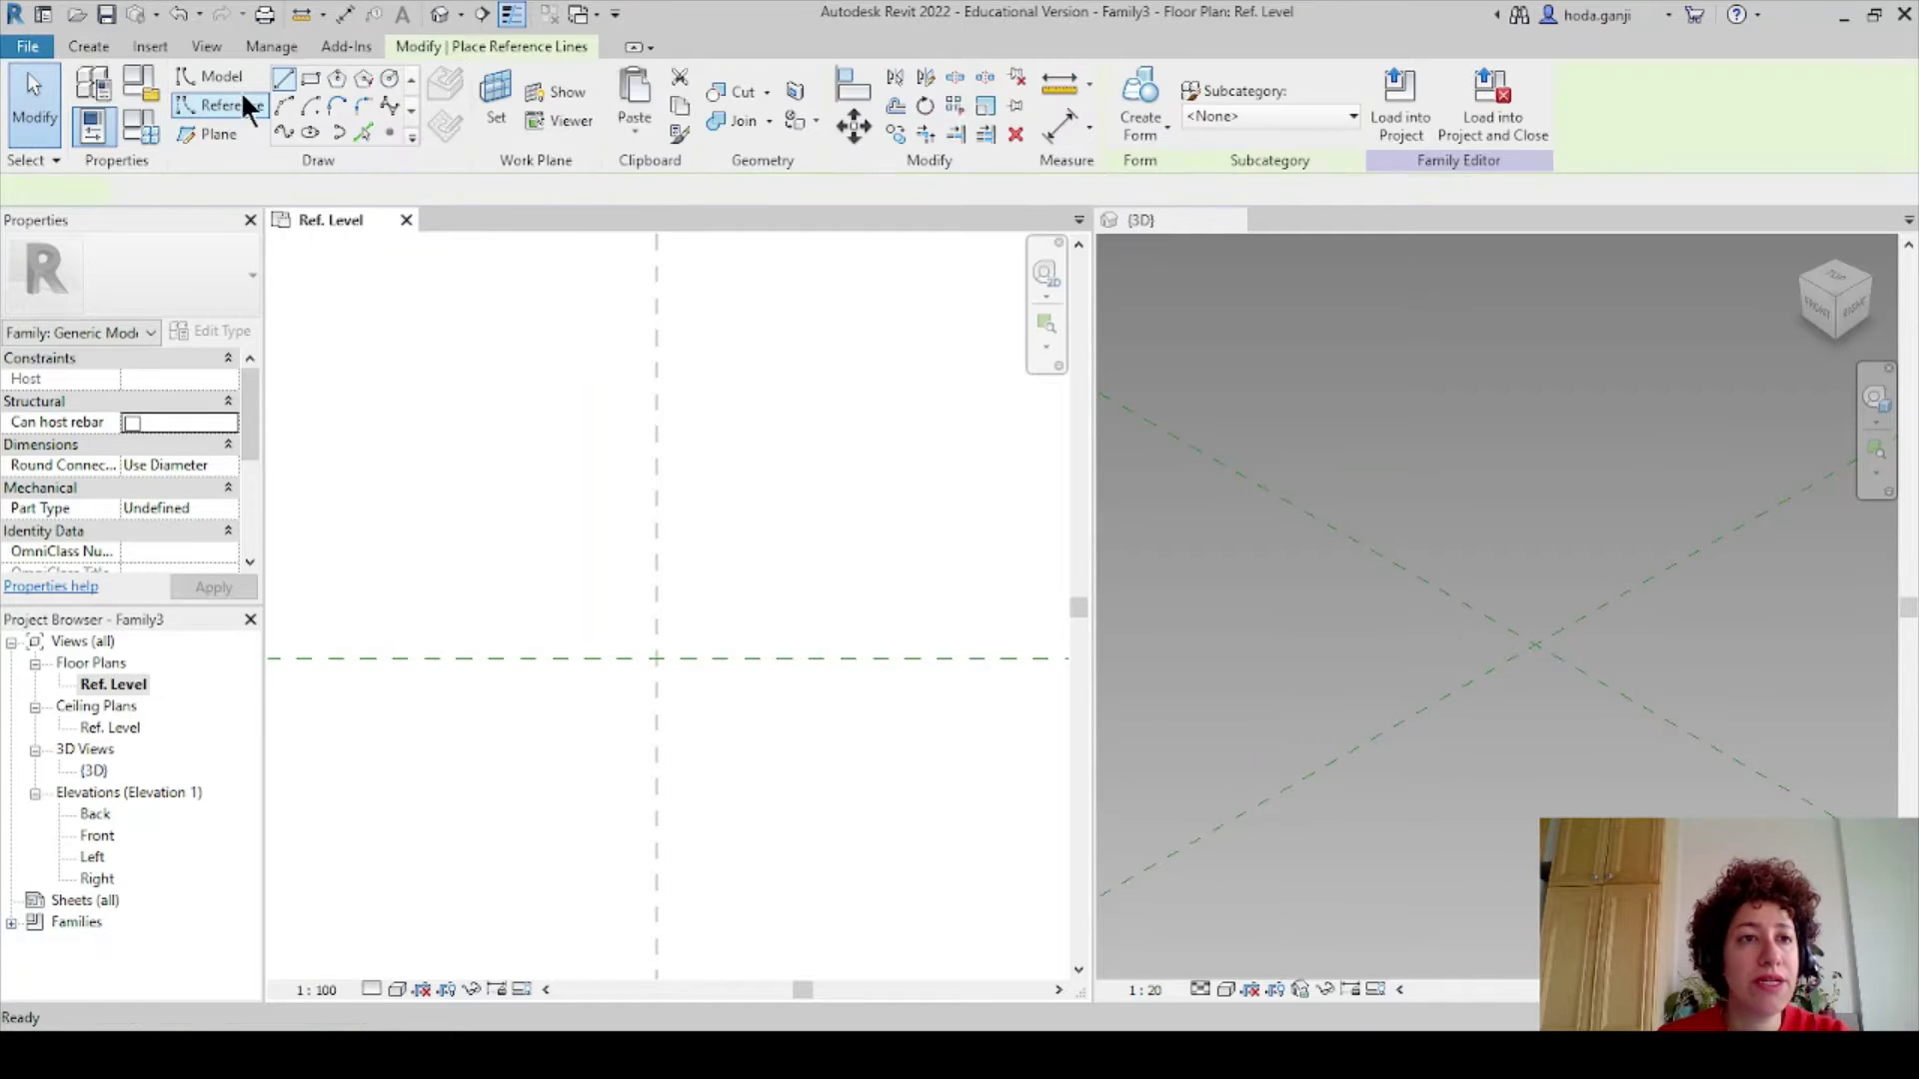
click(390, 135)
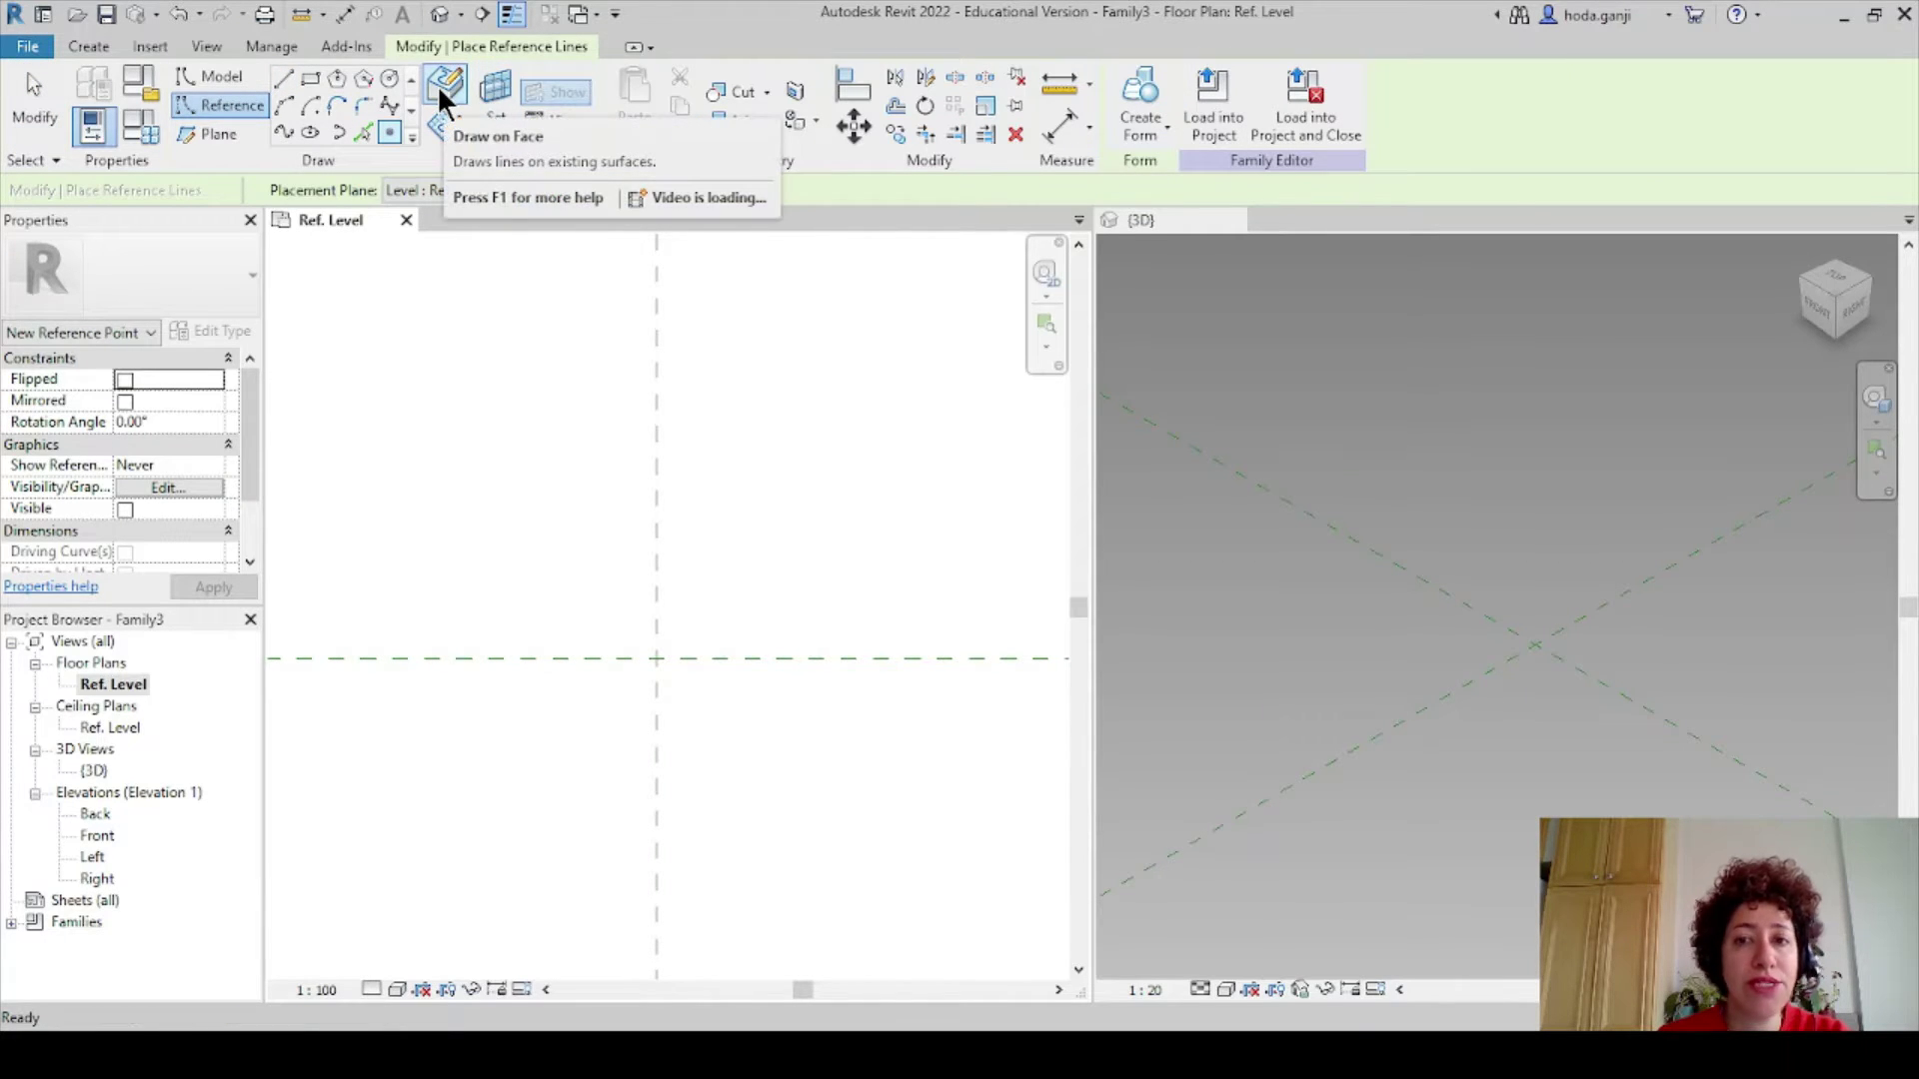
click(440, 92)
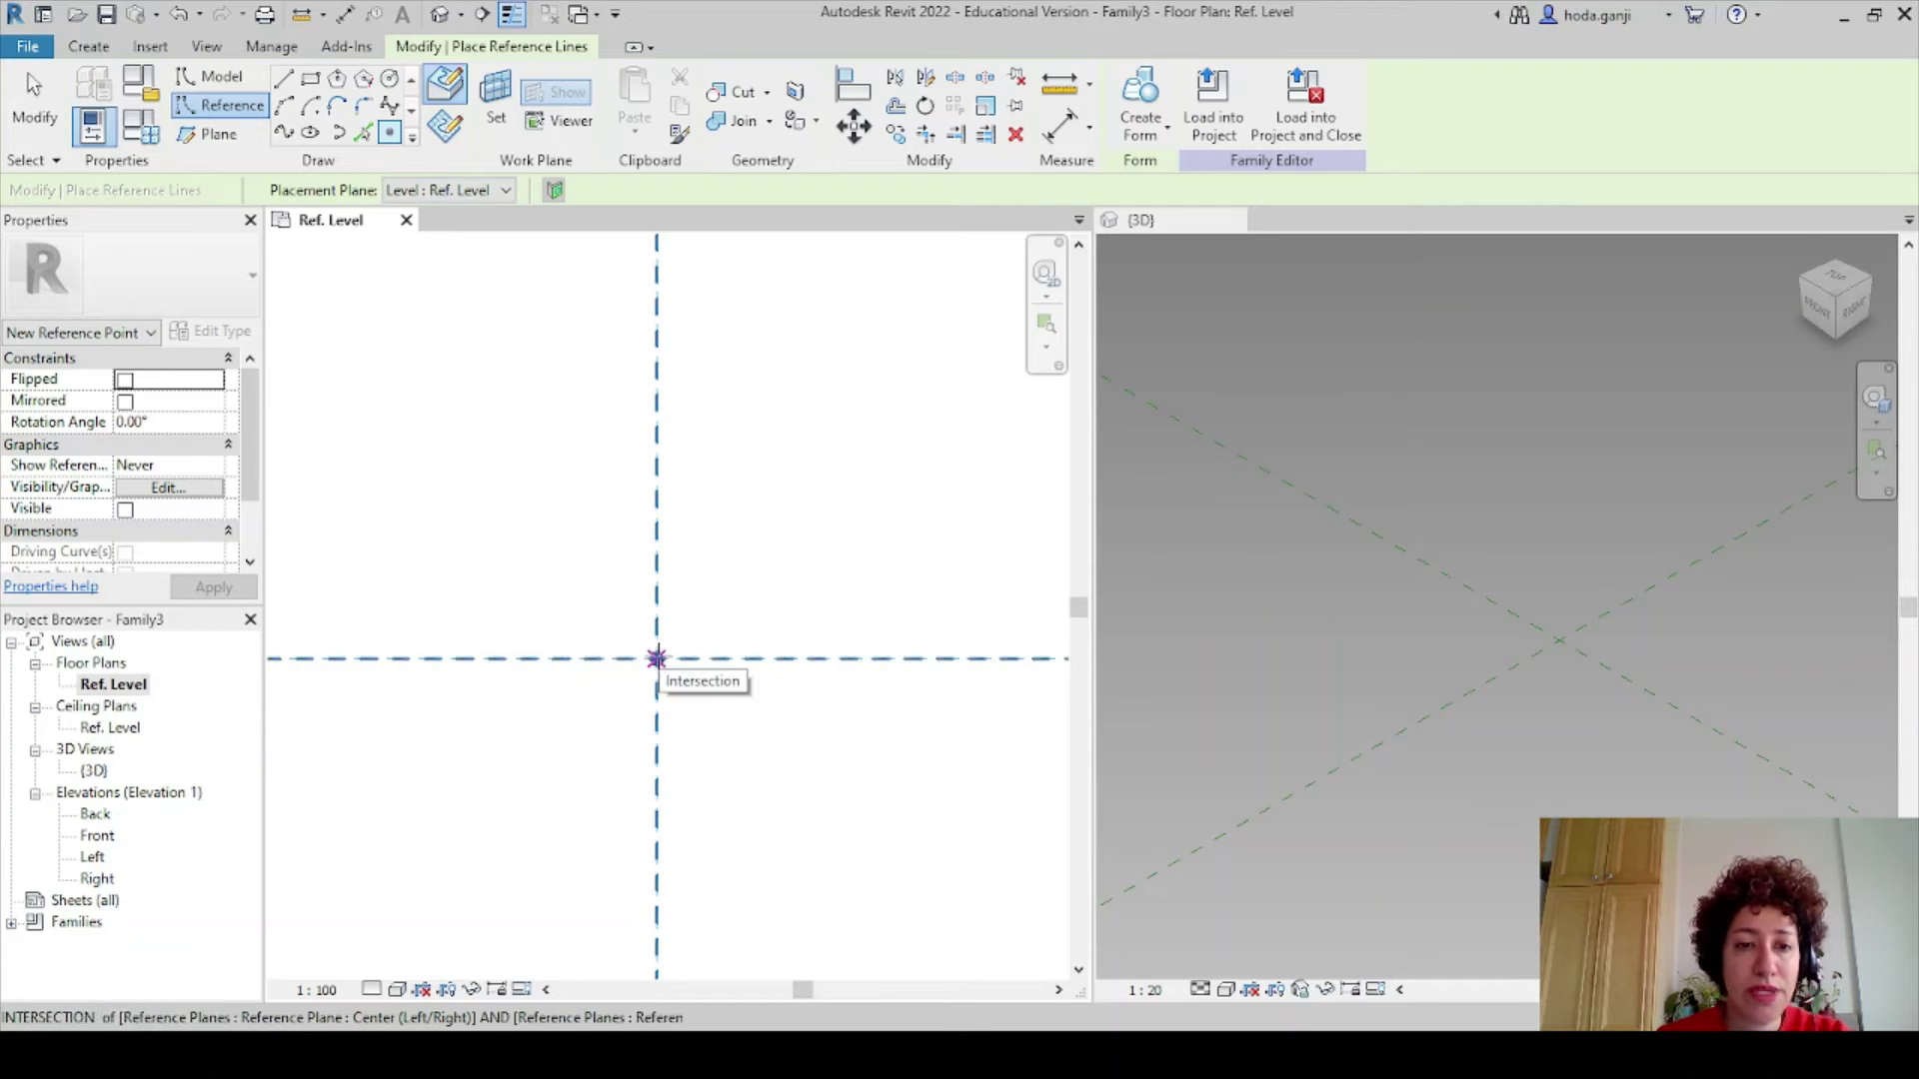
click(656, 658)
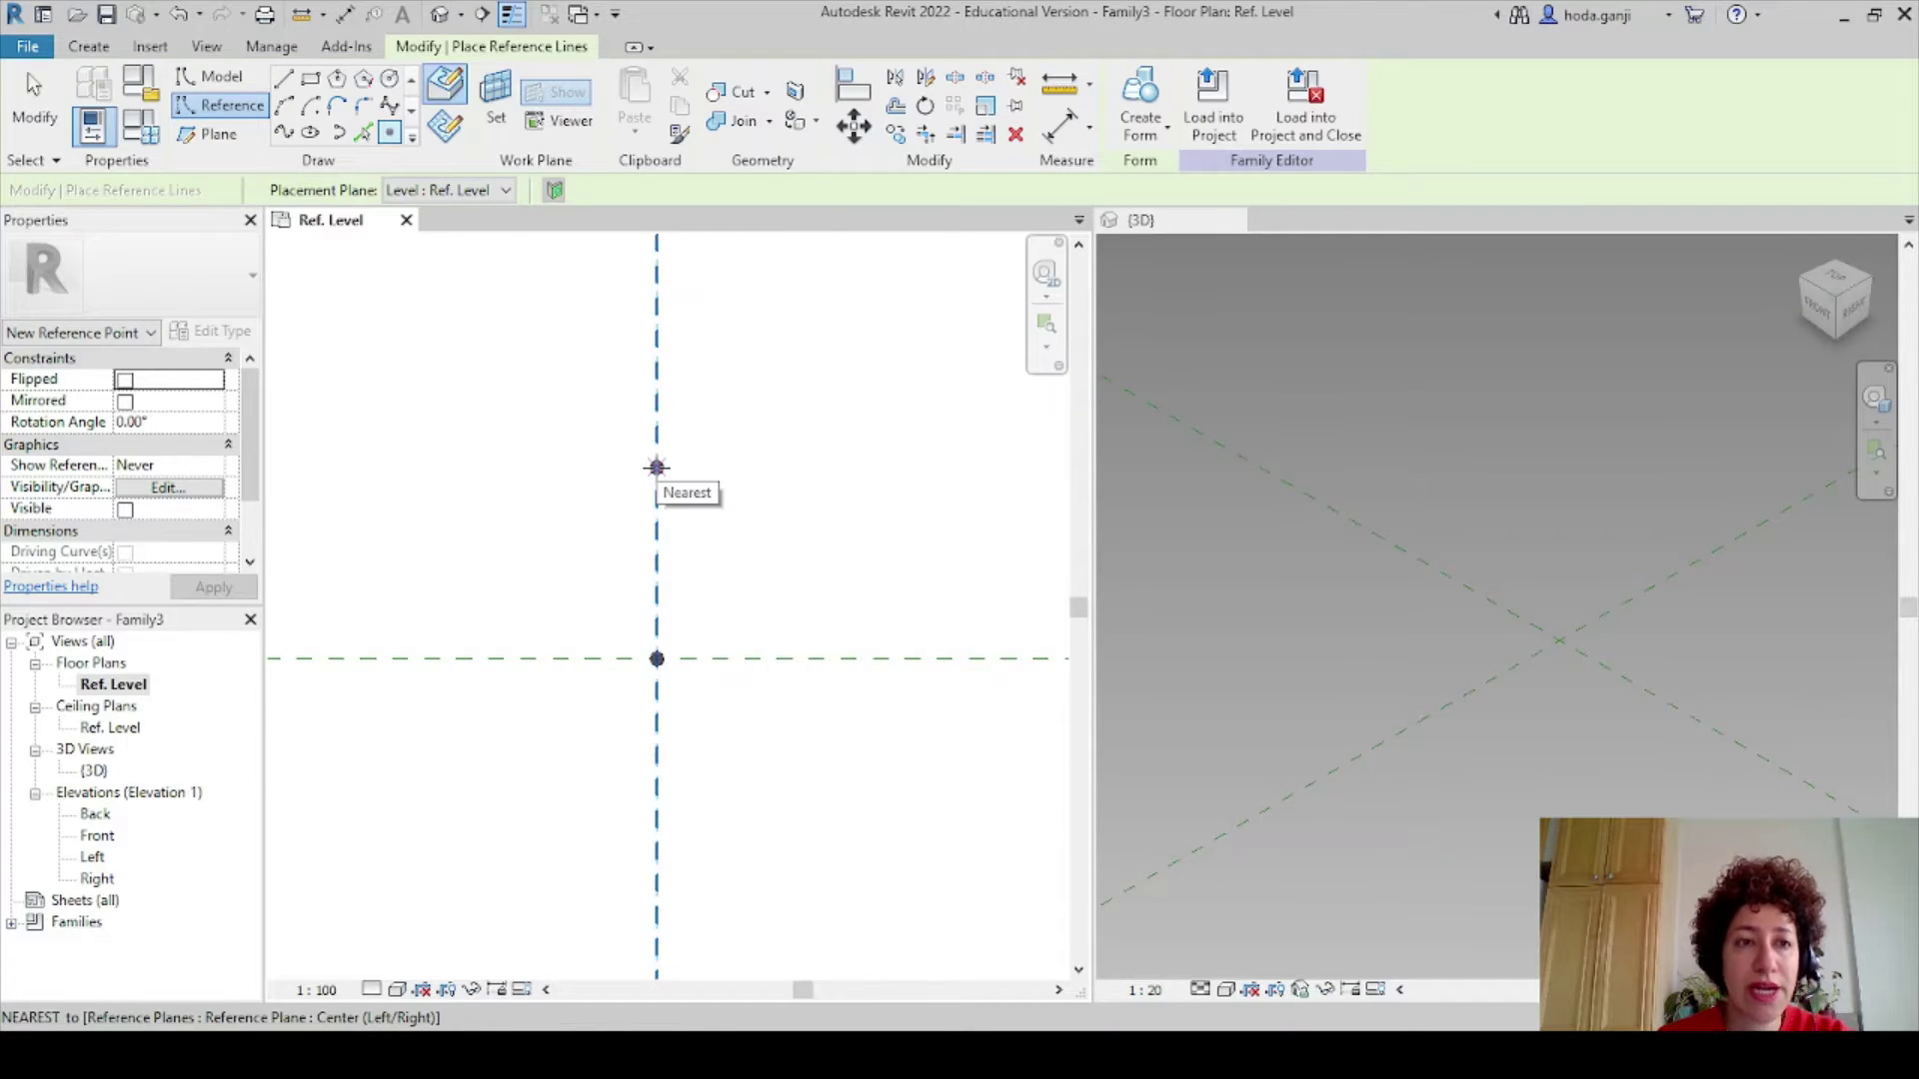
click(657, 467)
key(Escape)
key(Escape)
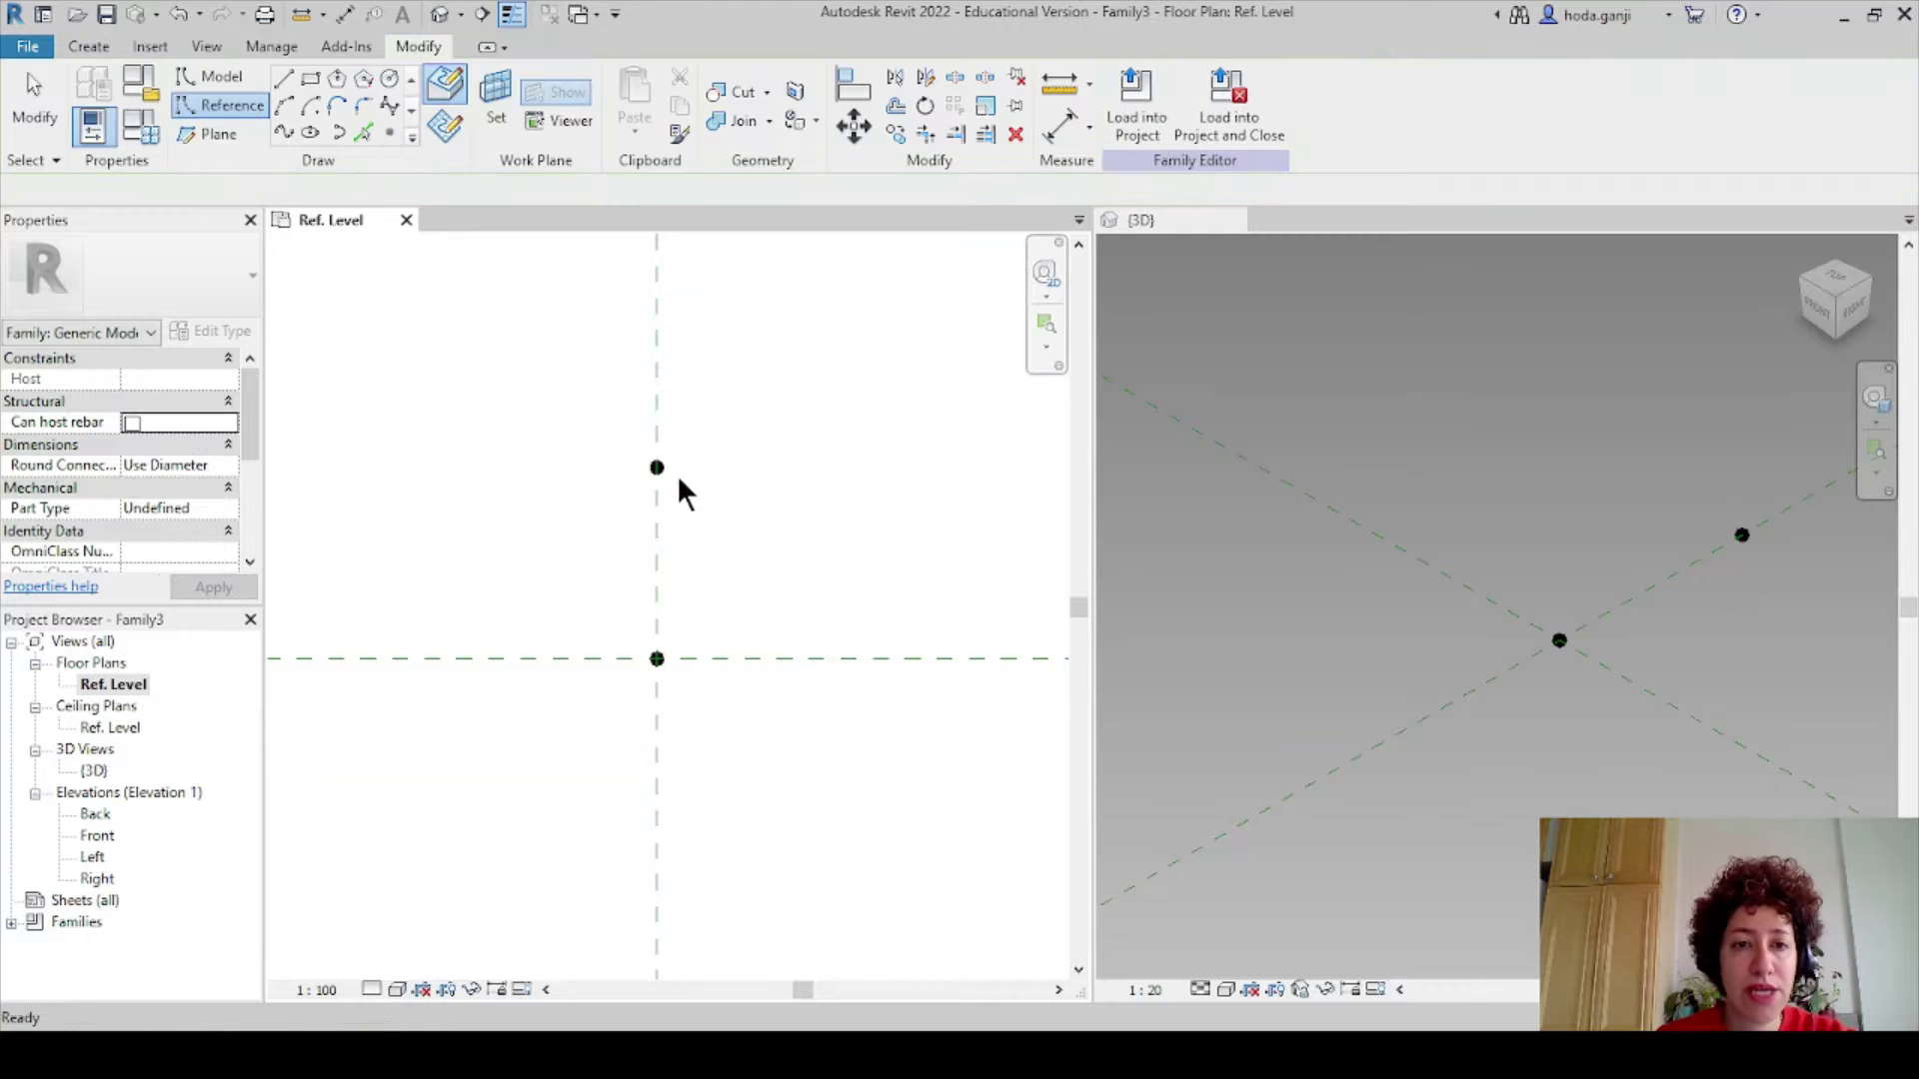
Make both points adaptive points 1 and 2, then orbit the 3D view to see them.
drag(531, 406, 767, 721)
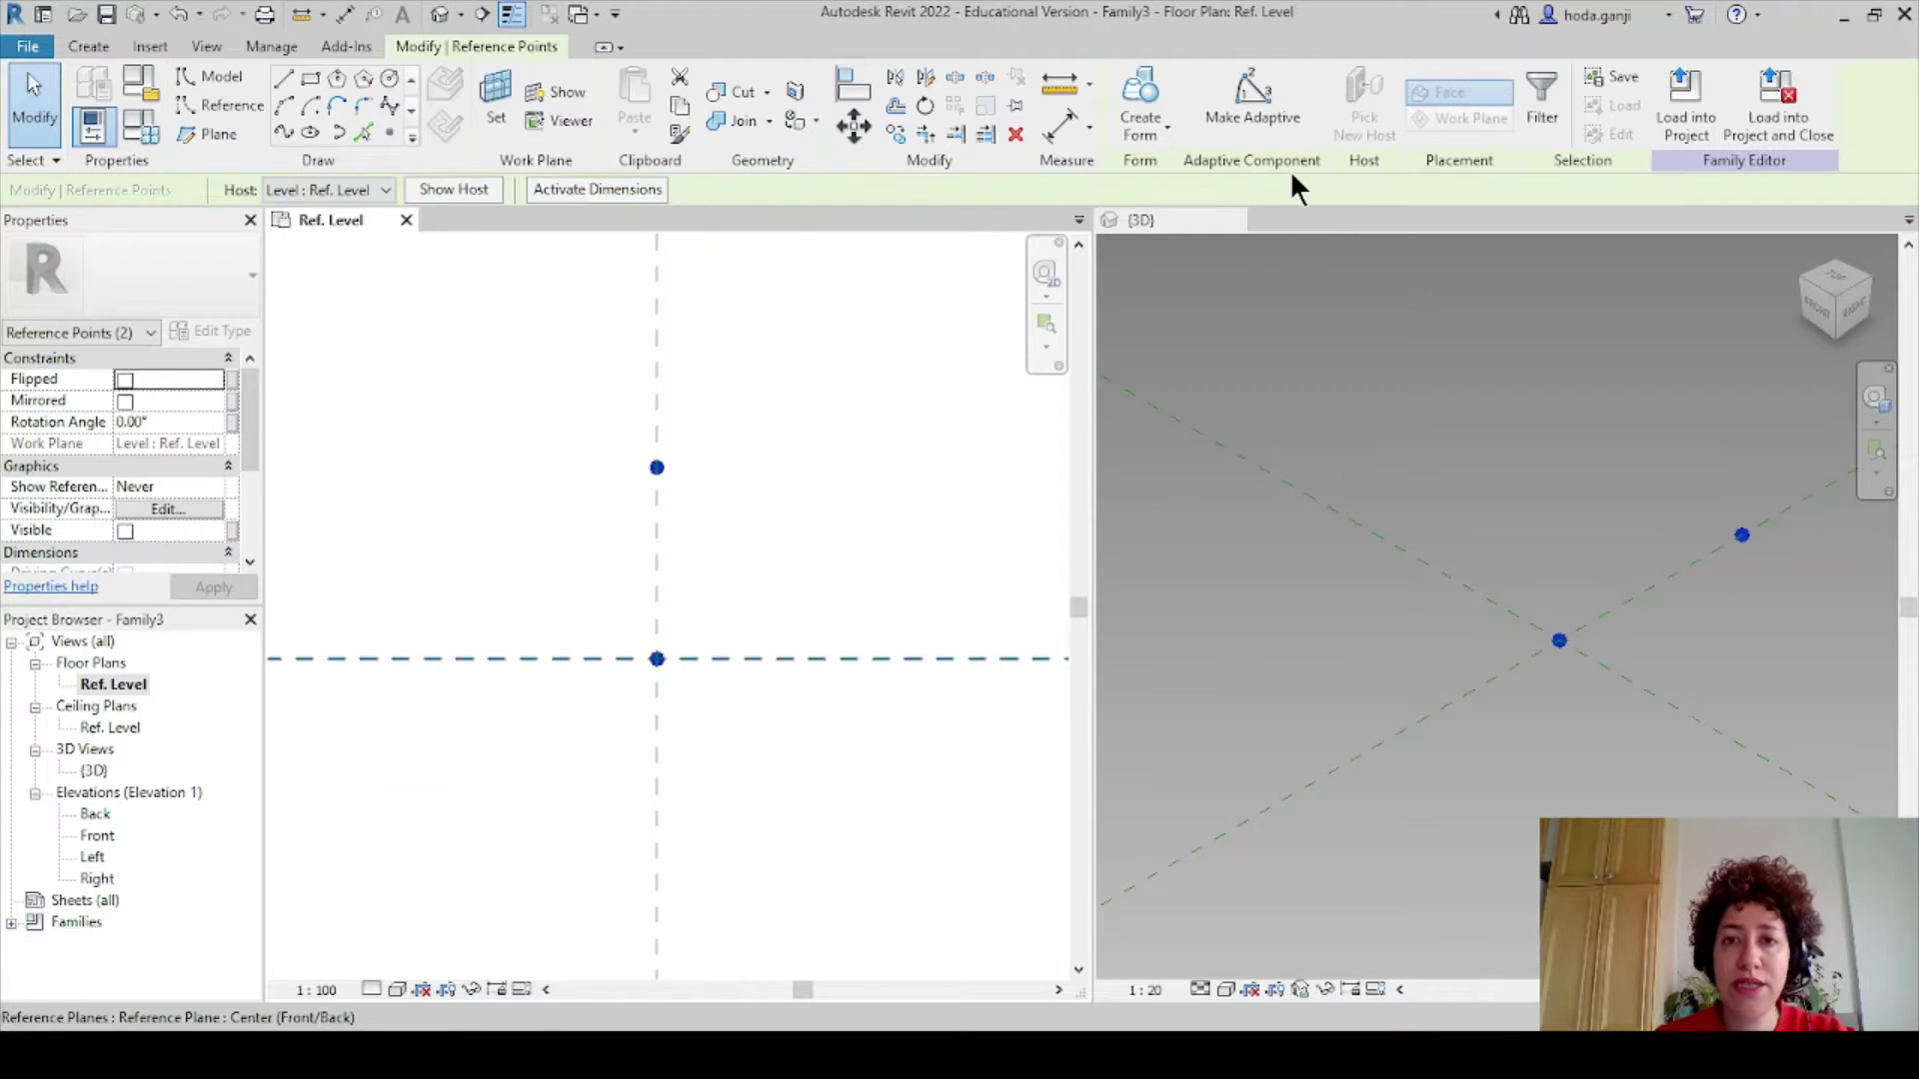
click(1258, 118)
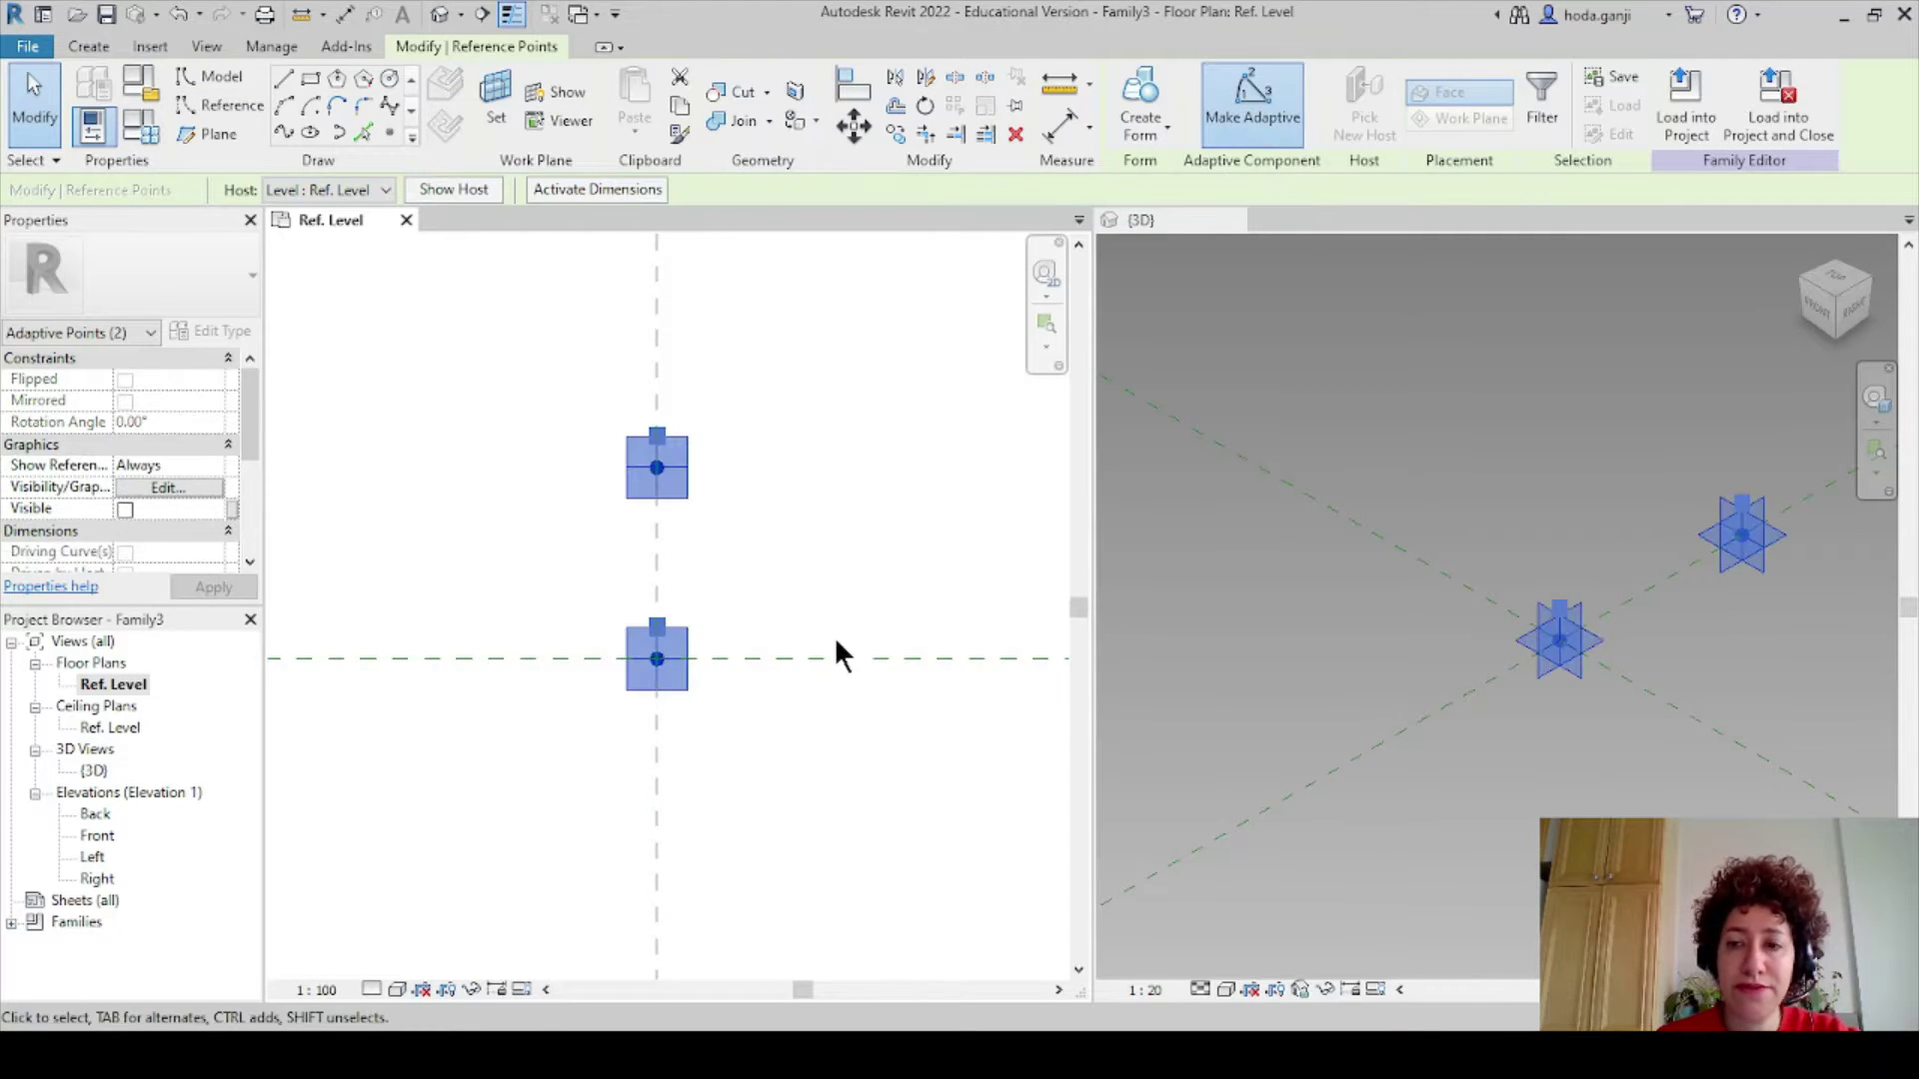
scroll(1749, 614, up, 4)
click(1783, 608)
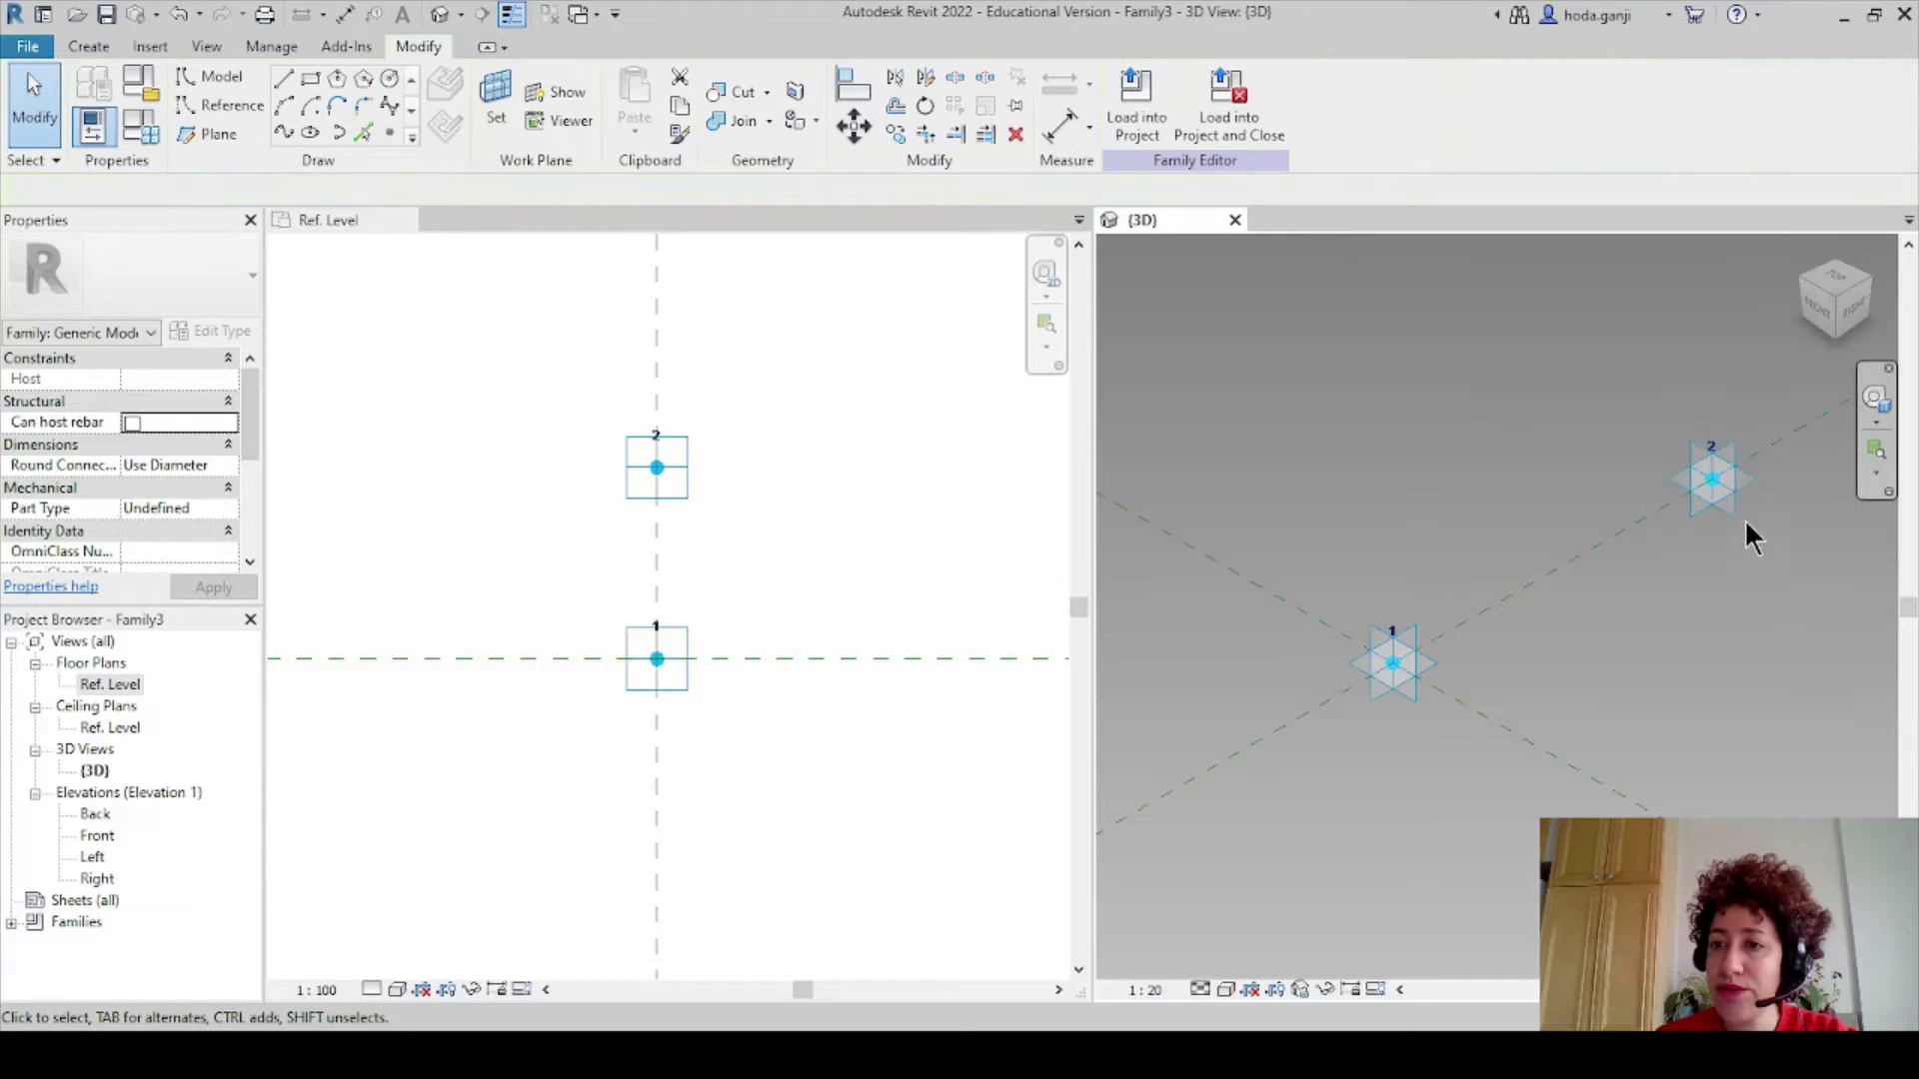
shift+middle_drag(1580, 553, 1761, 687)
scroll(832, 601, up, 1)
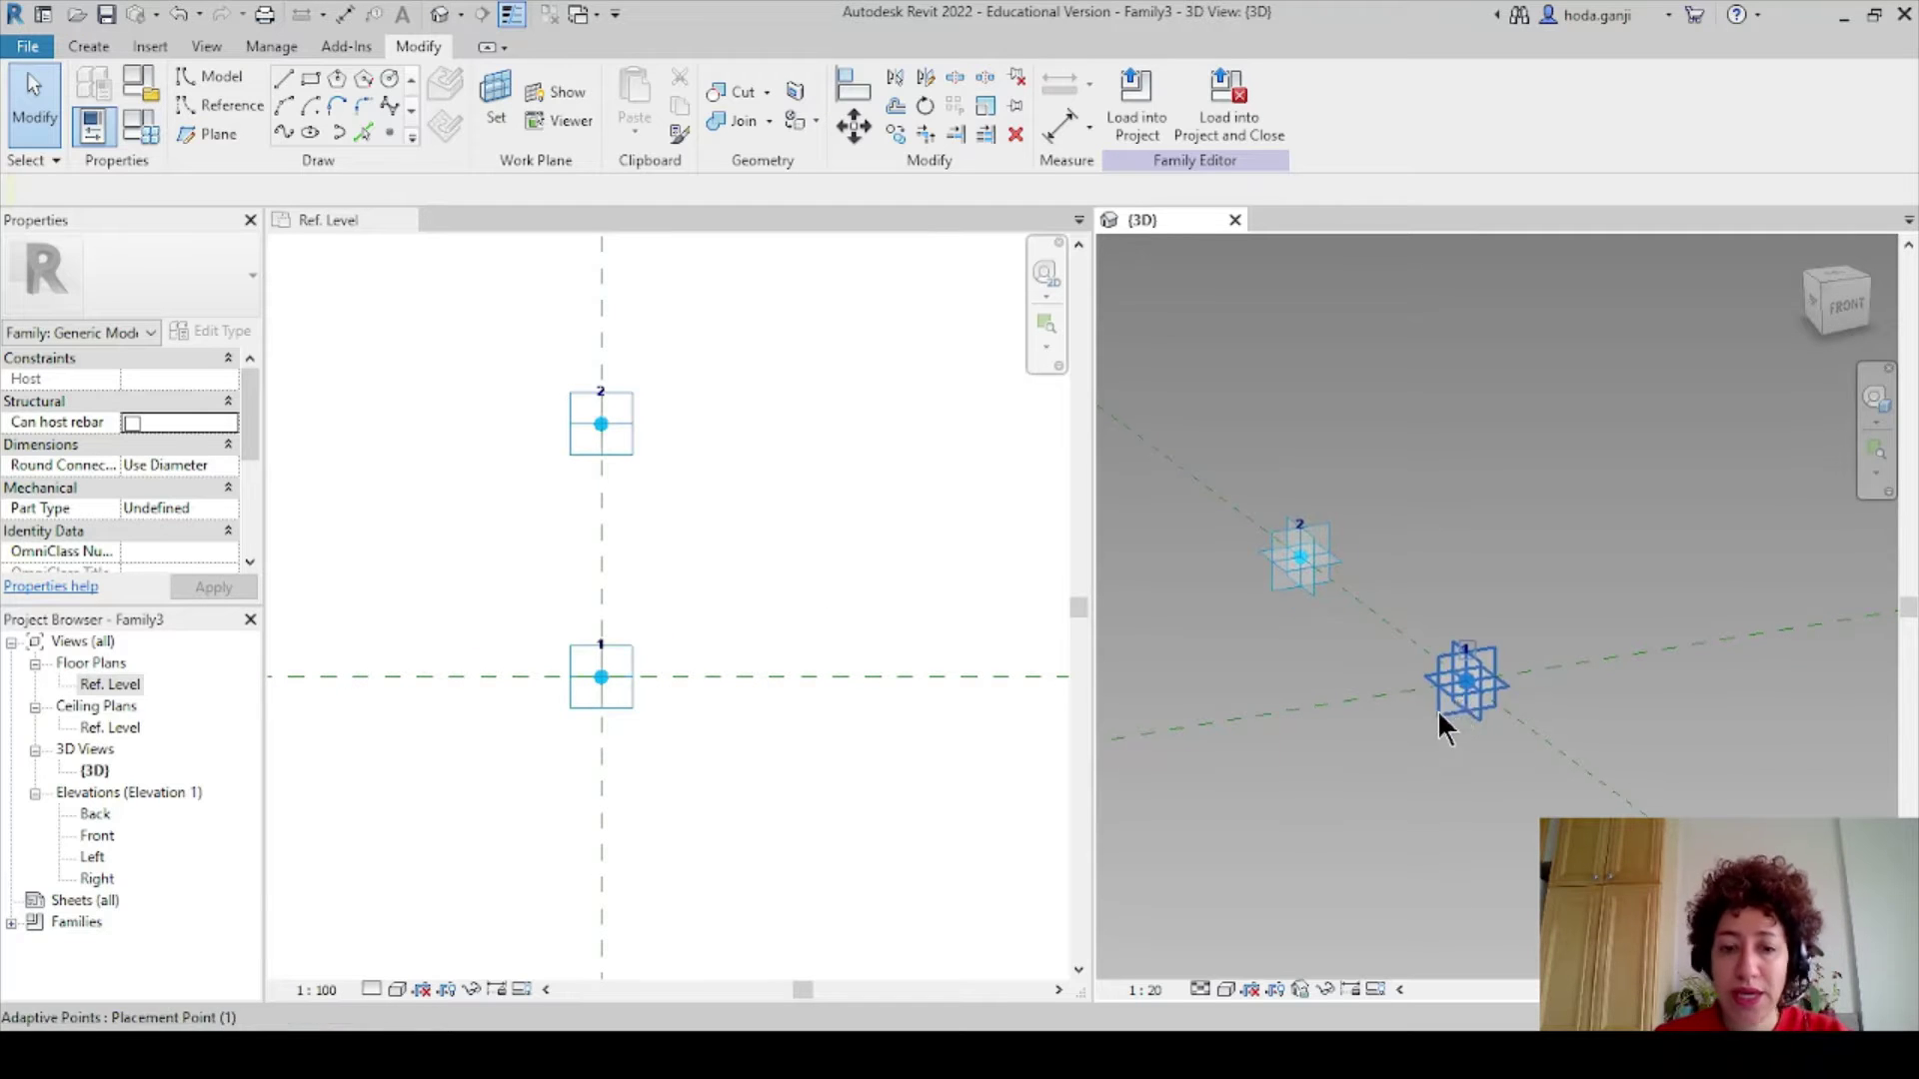
shift+middle_drag(1439, 744, 1711, 585)
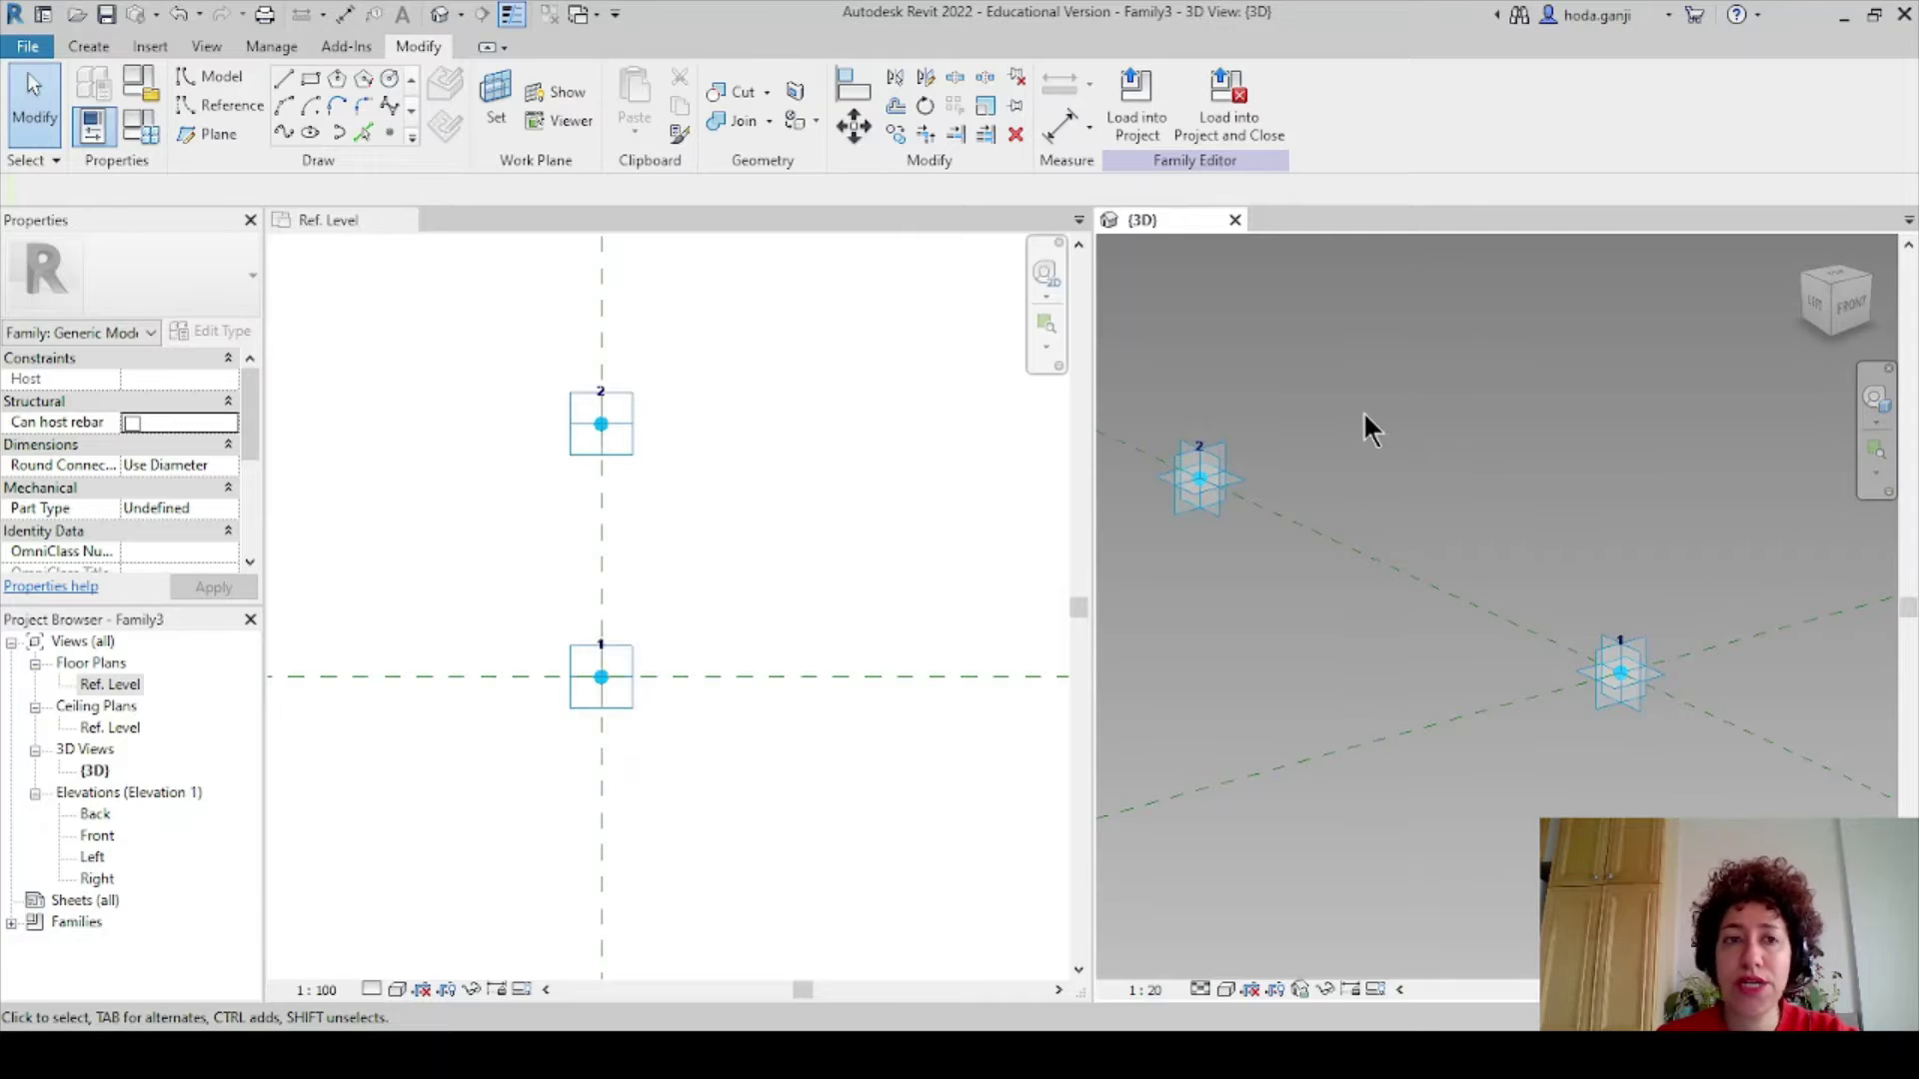
Draw a Spline Through Points reference line from adaptive point 1 to point 2.
click(230, 104)
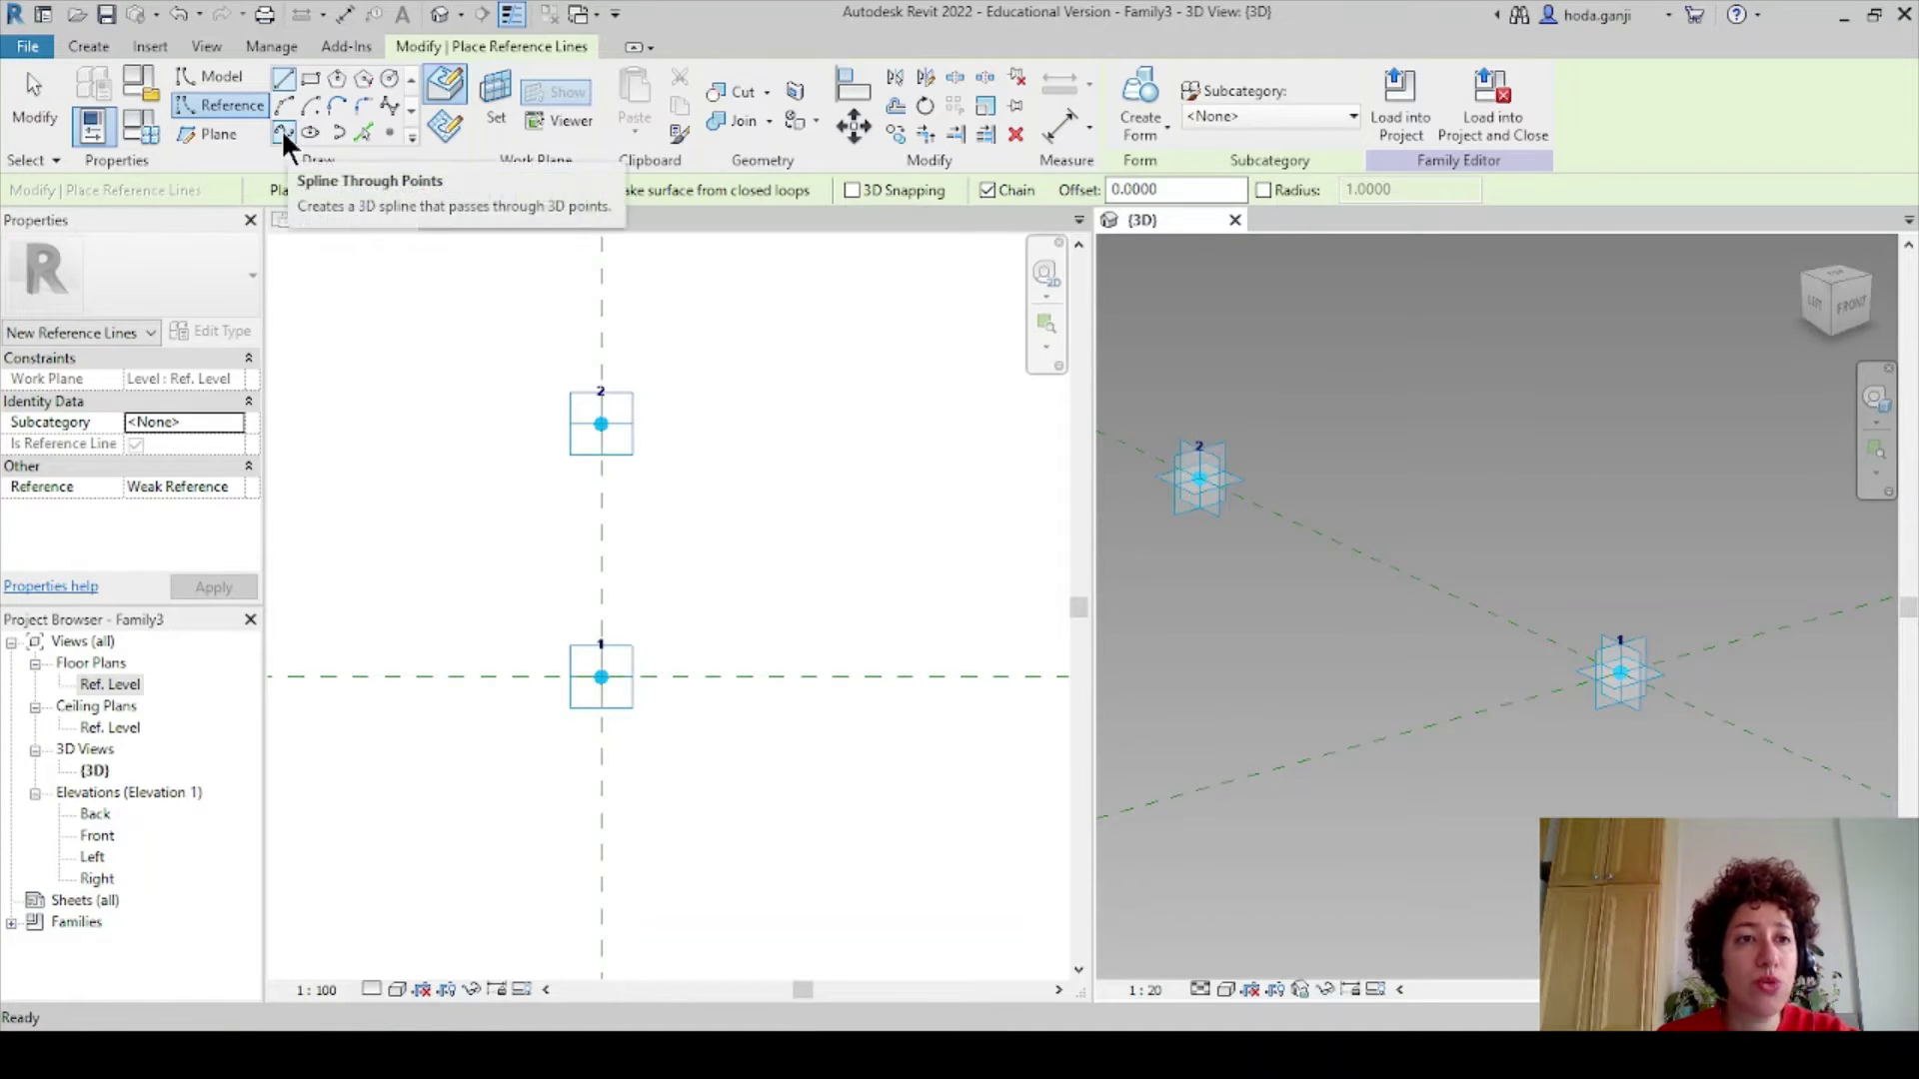
click(282, 133)
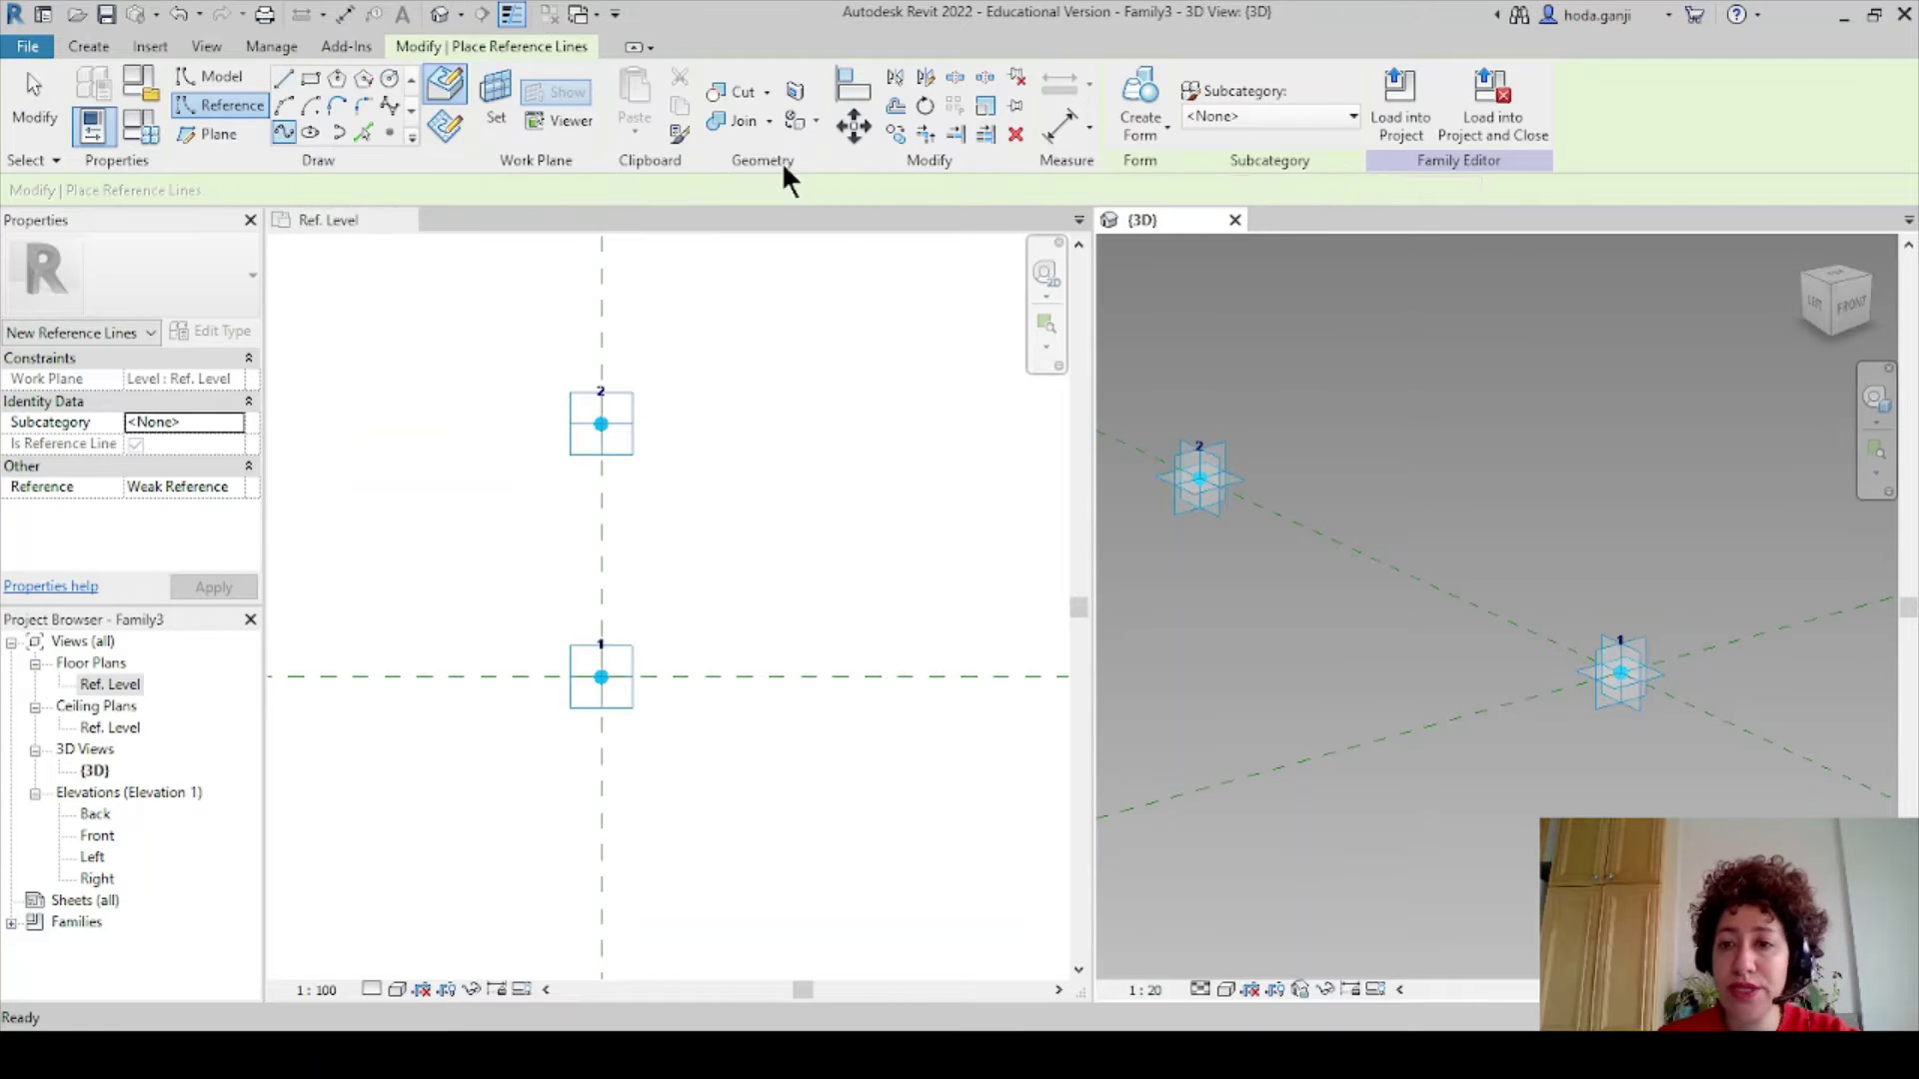
click(1619, 672)
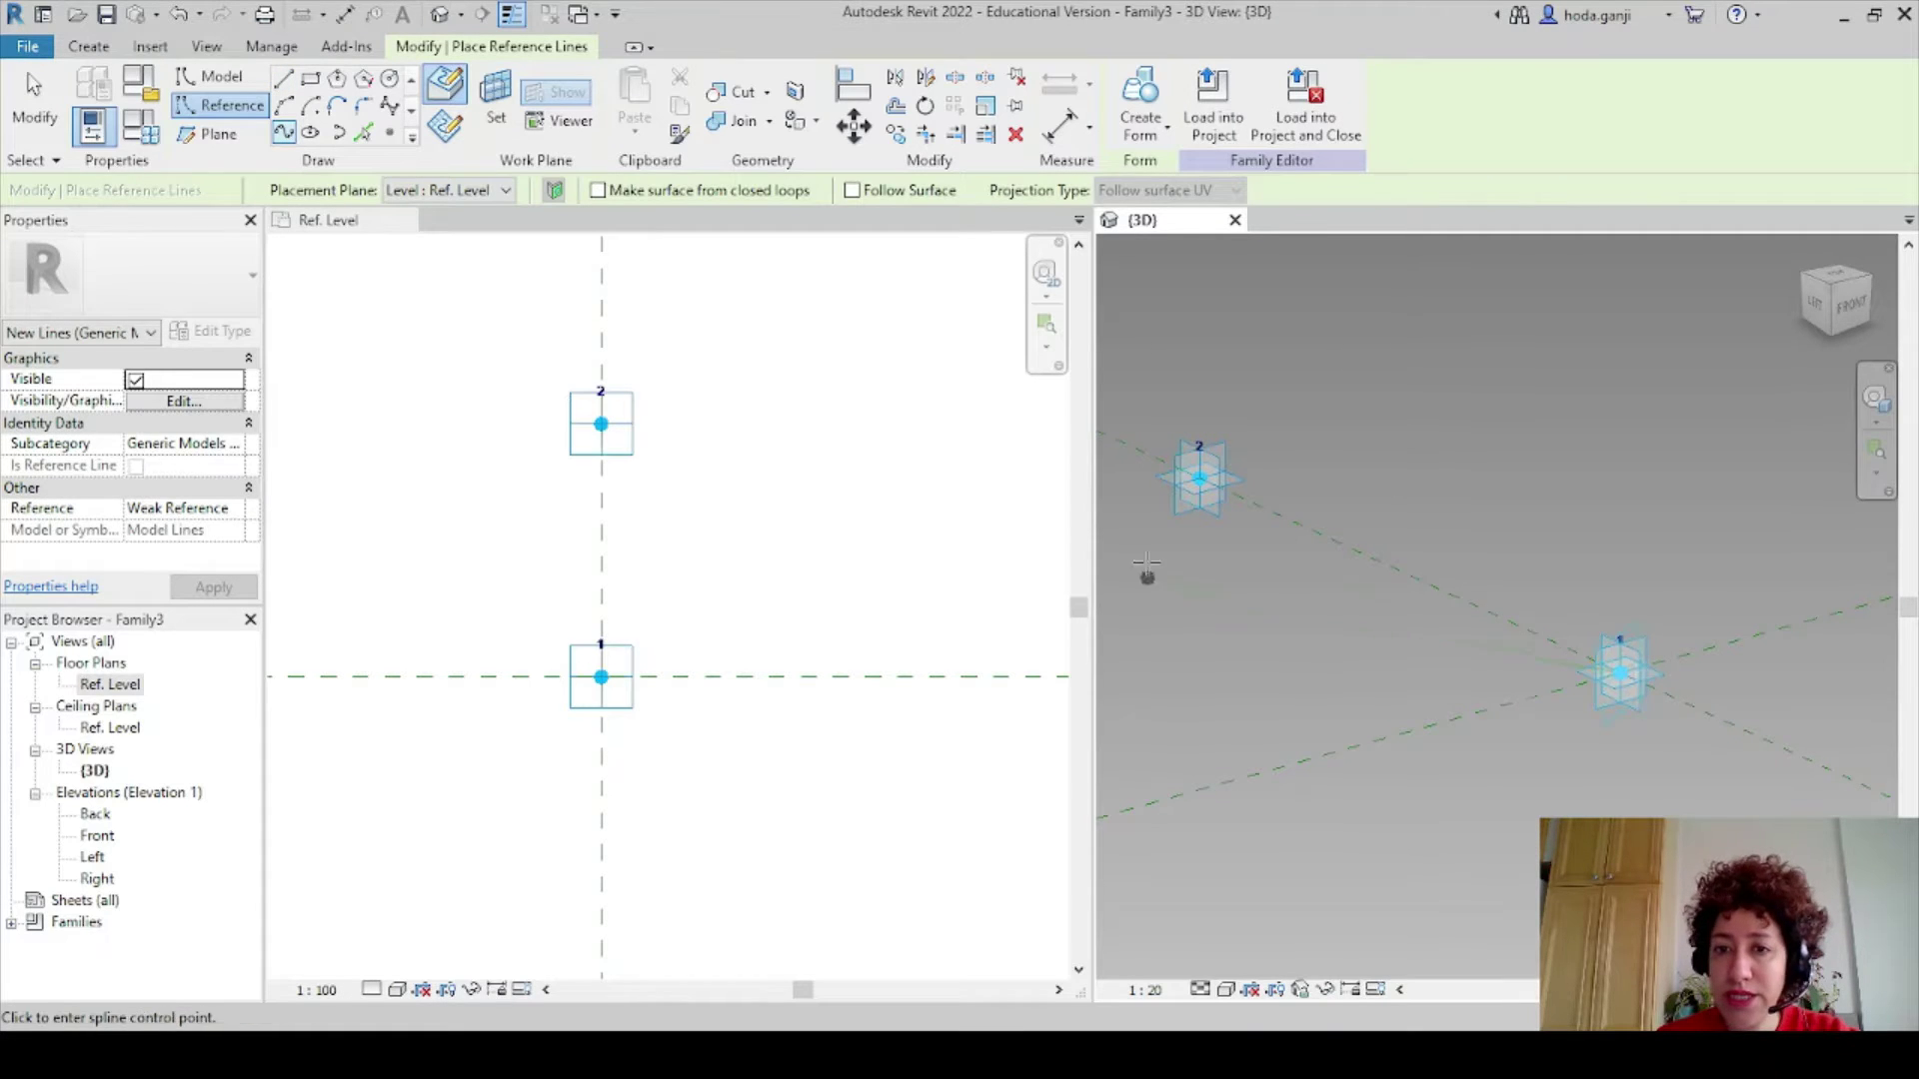
click(1200, 478)
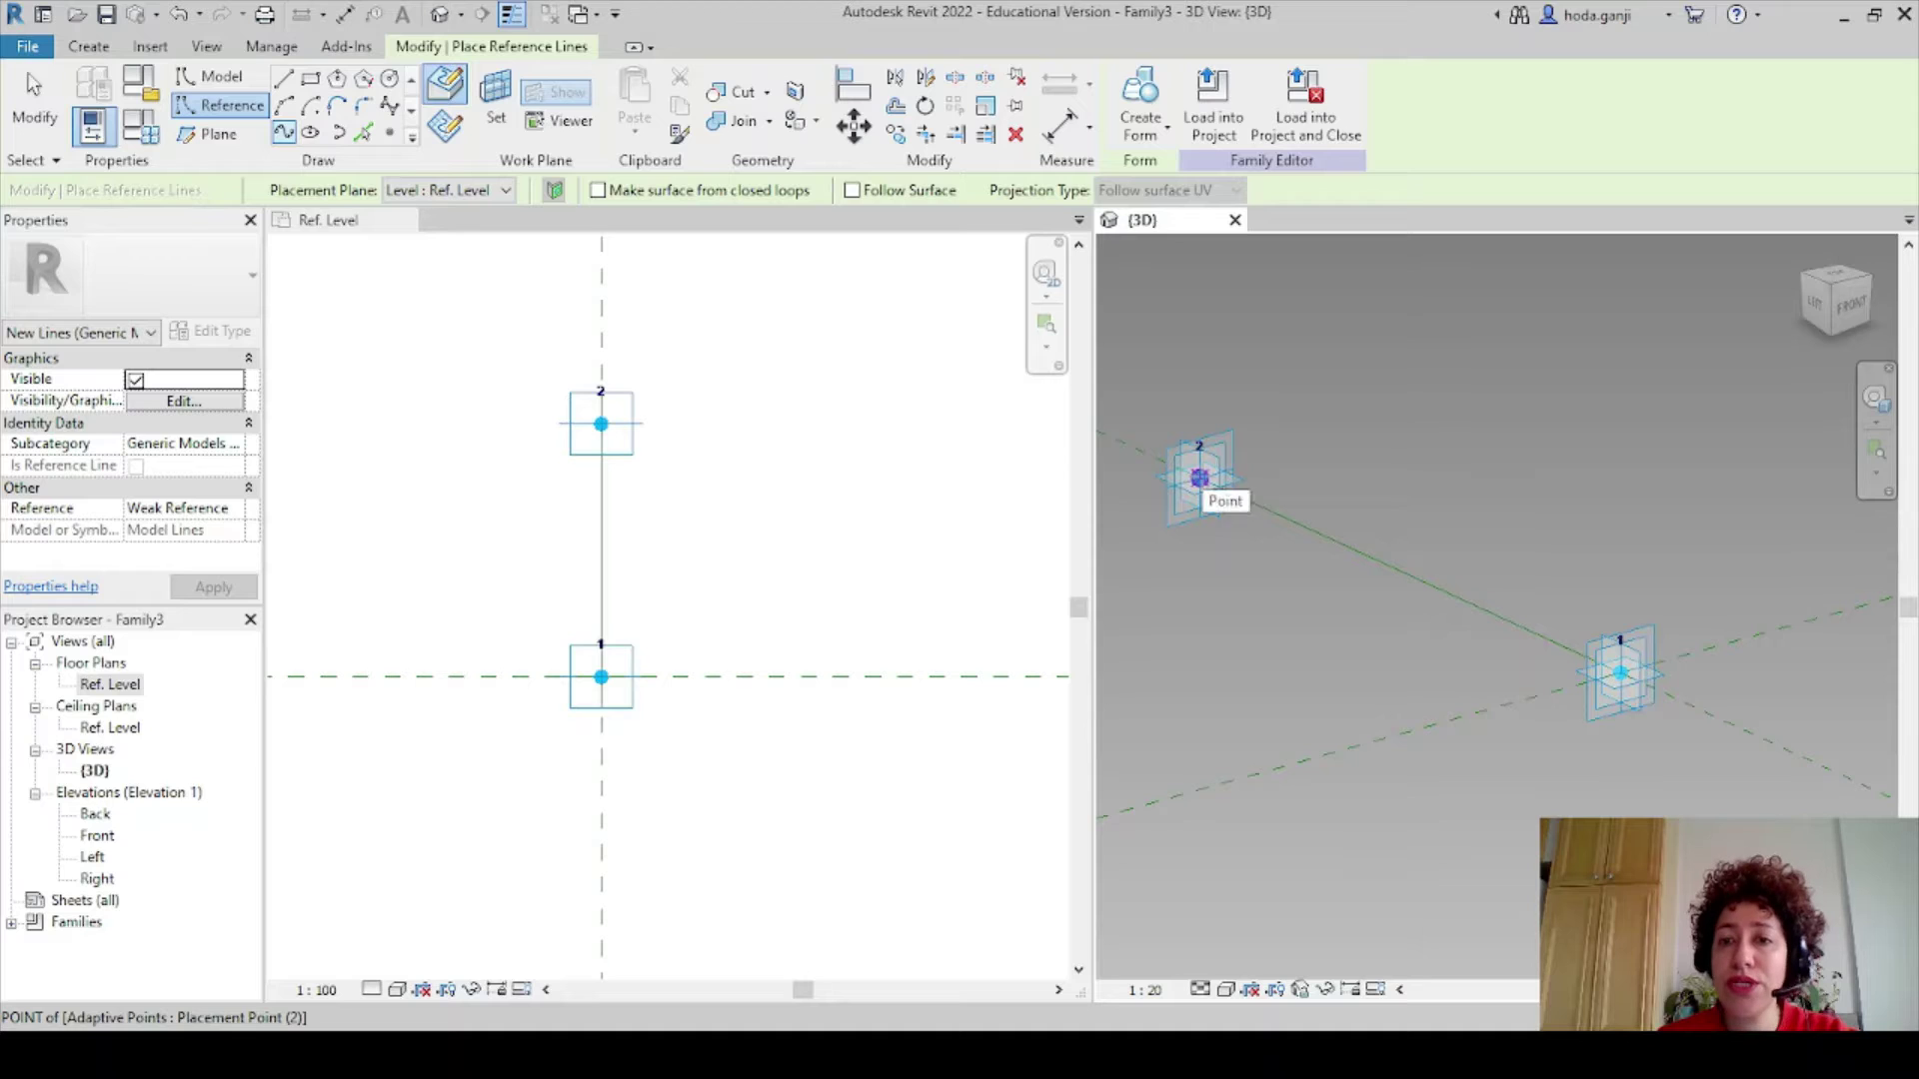
right_click(1220, 490)
click(1261, 493)
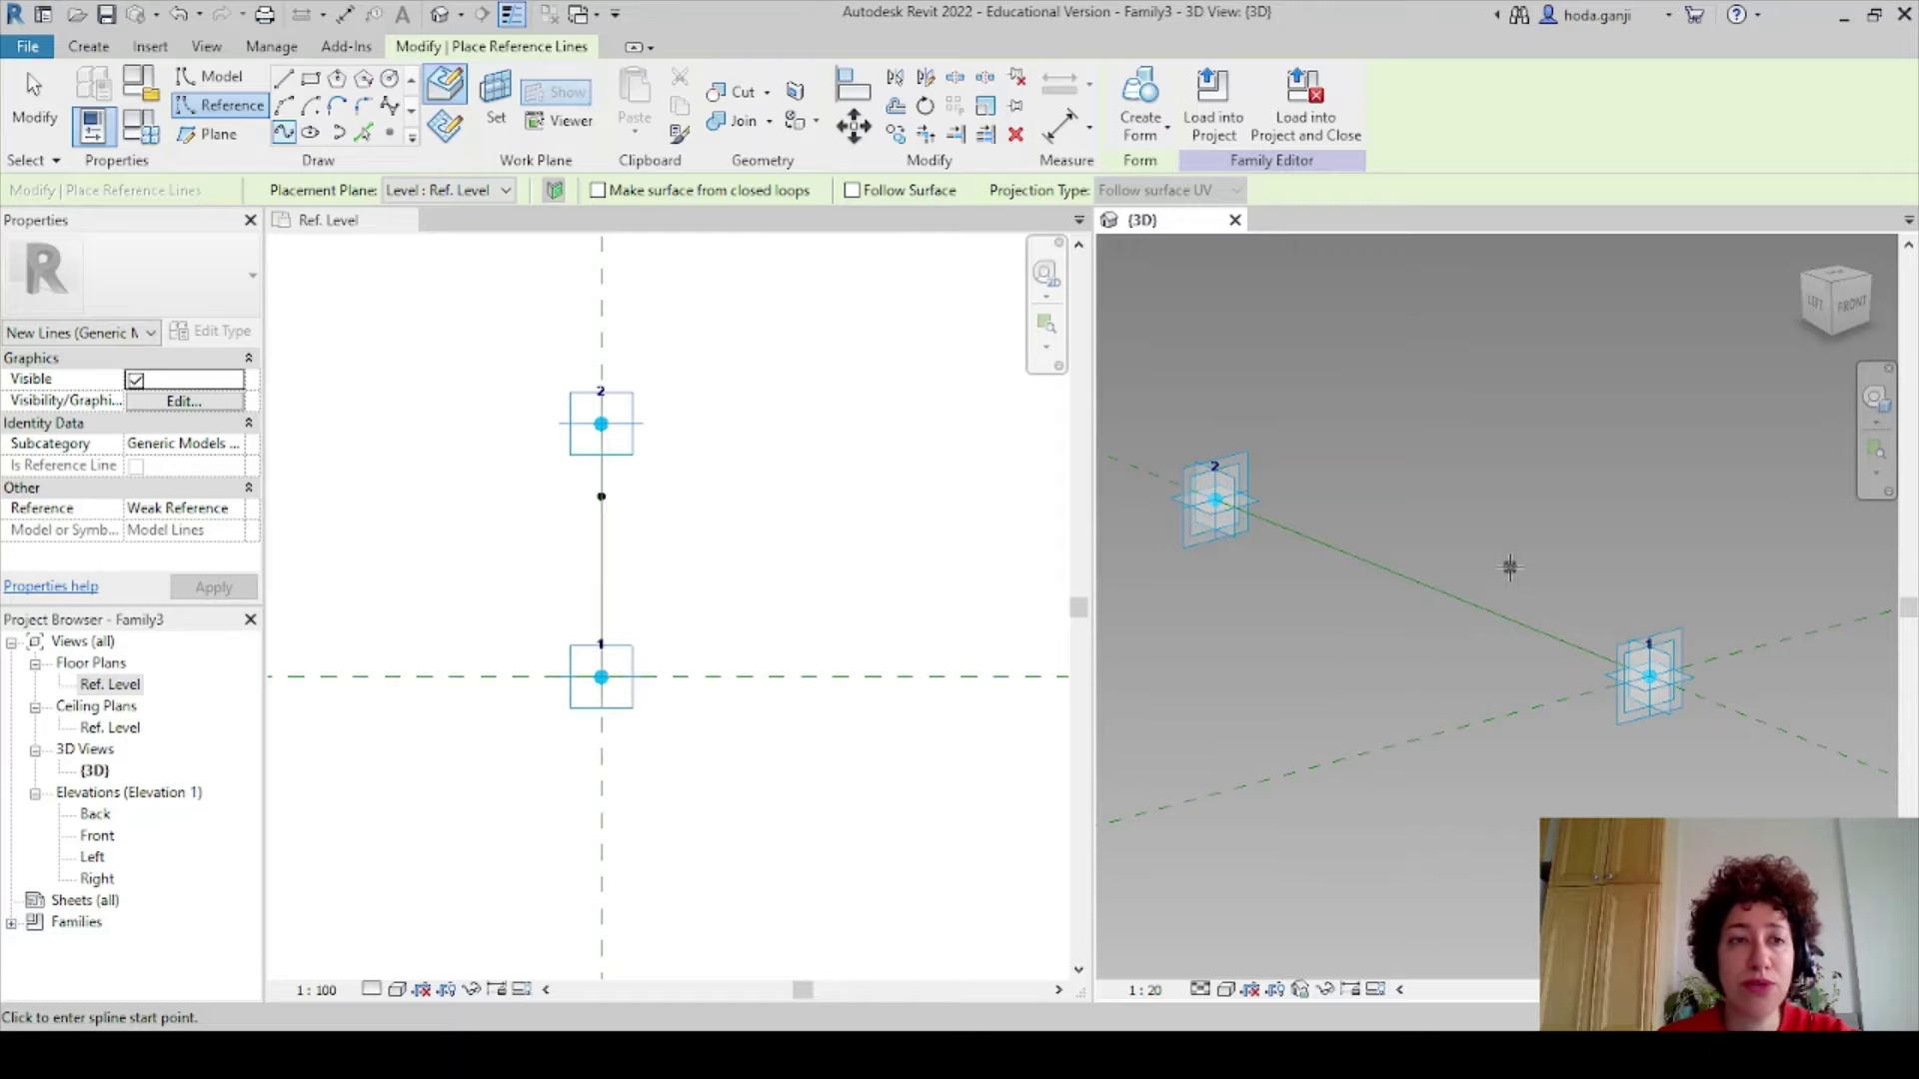
Place a reference point hosted on the new reference line.
click(389, 131)
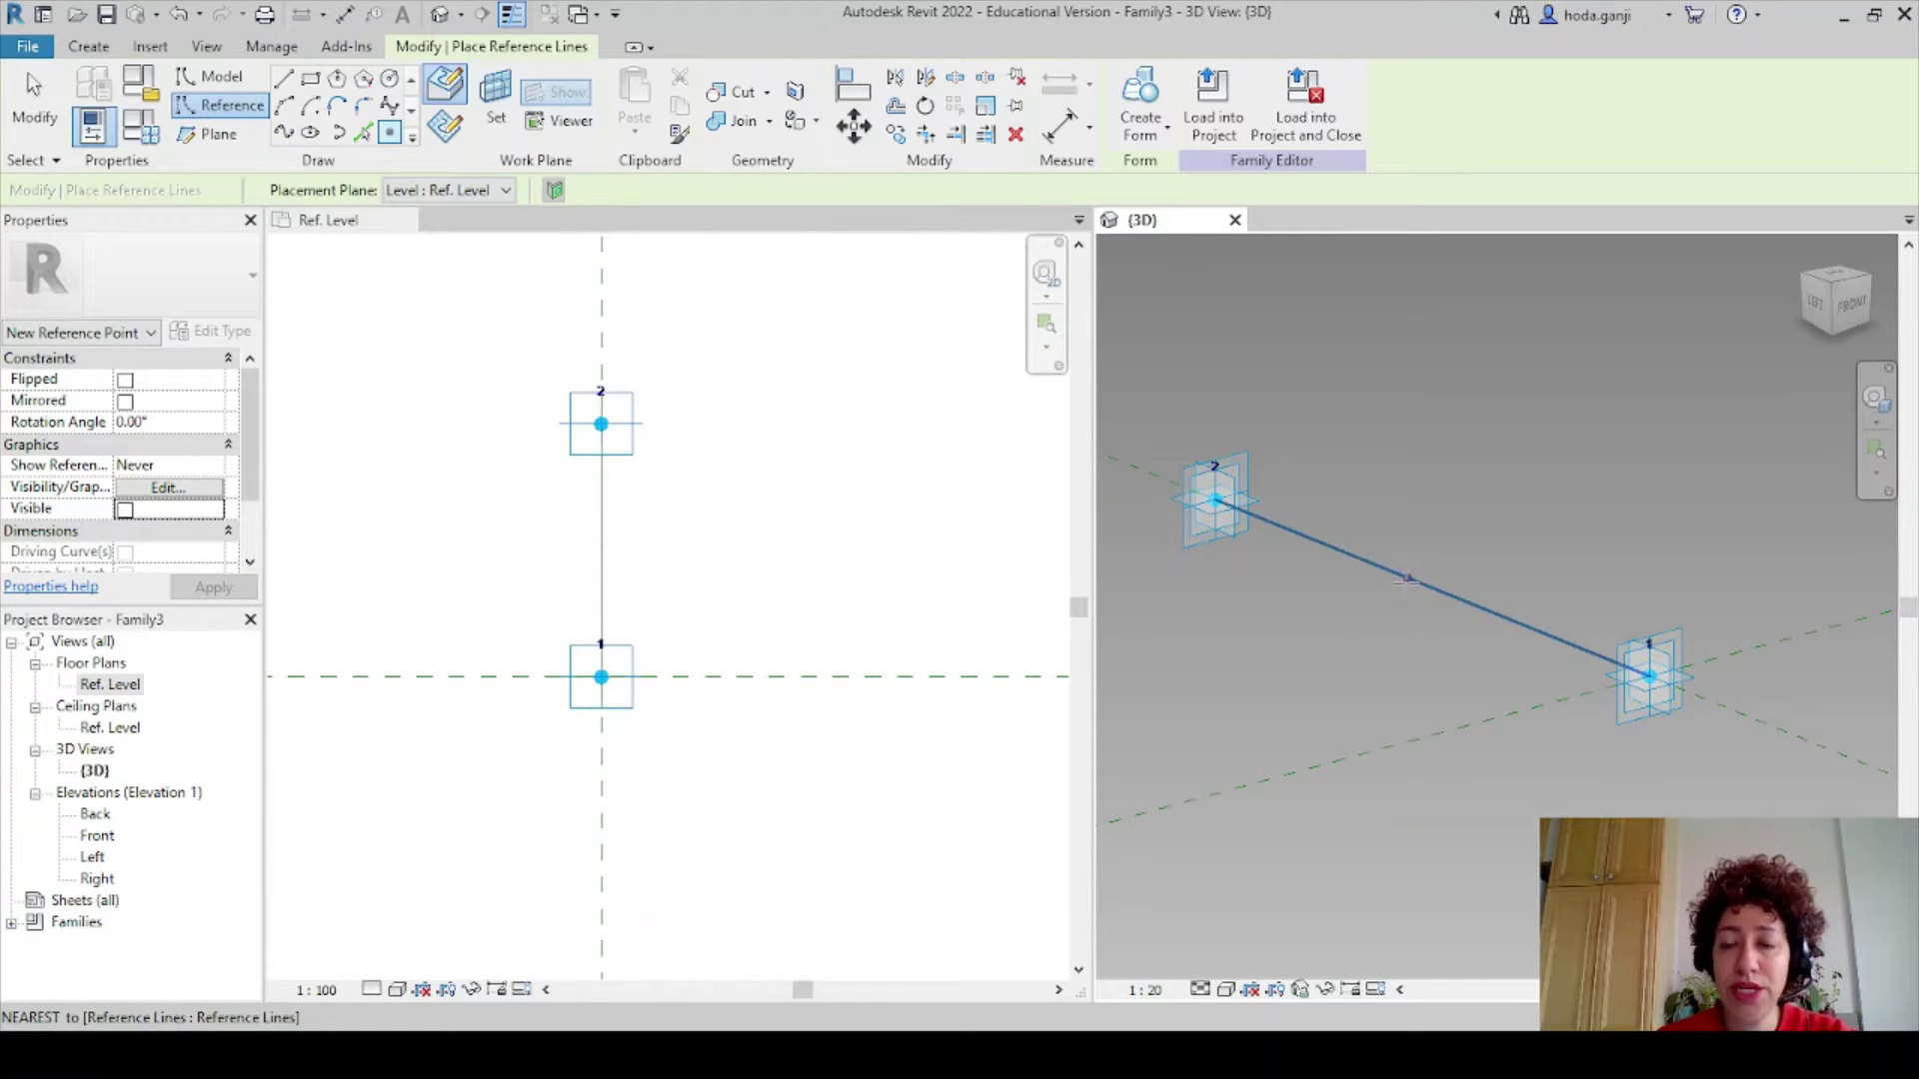
click(1407, 578)
key(Escape)
key(Escape)
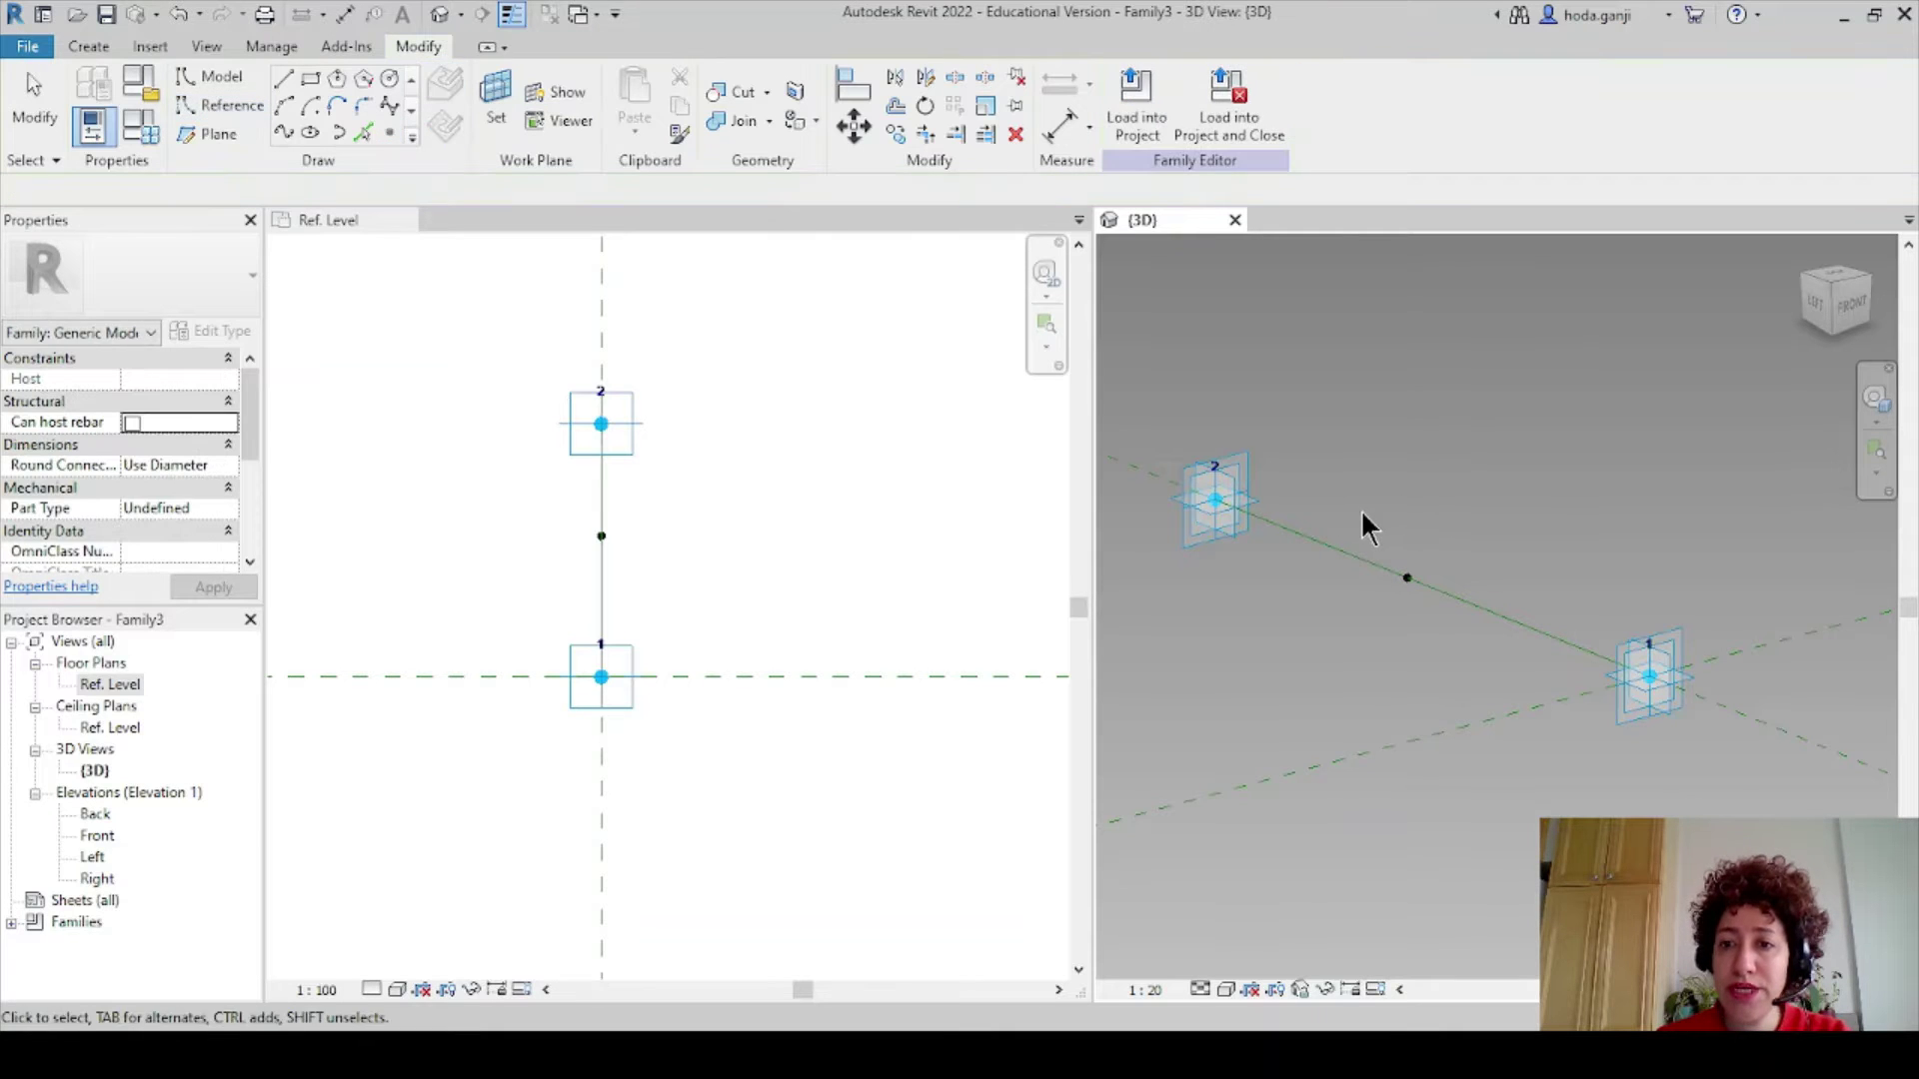
Set the hosted point's normalized curve parameter to 0.500000 to center it on the line.
drag(1359, 508, 1421, 646)
scroll(99, 421, down, 4)
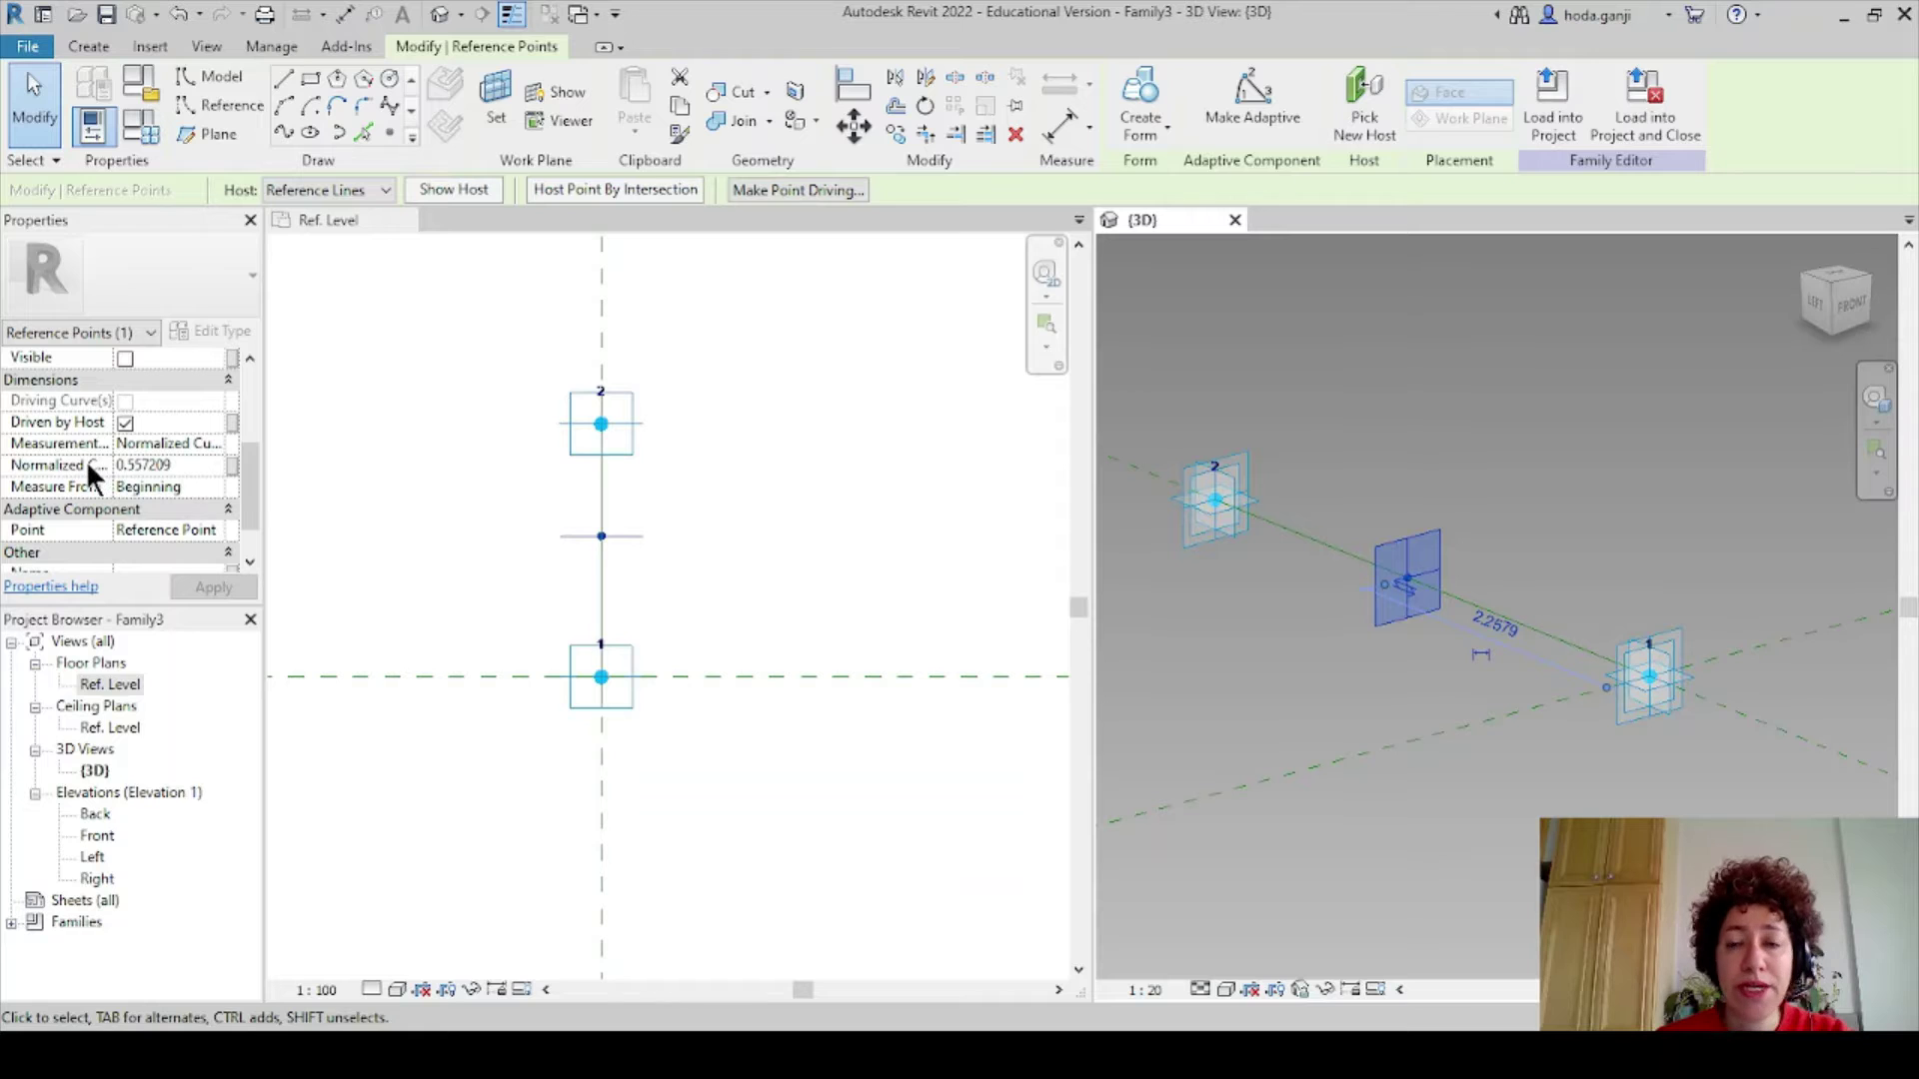
click(180, 464)
text(0.500000)
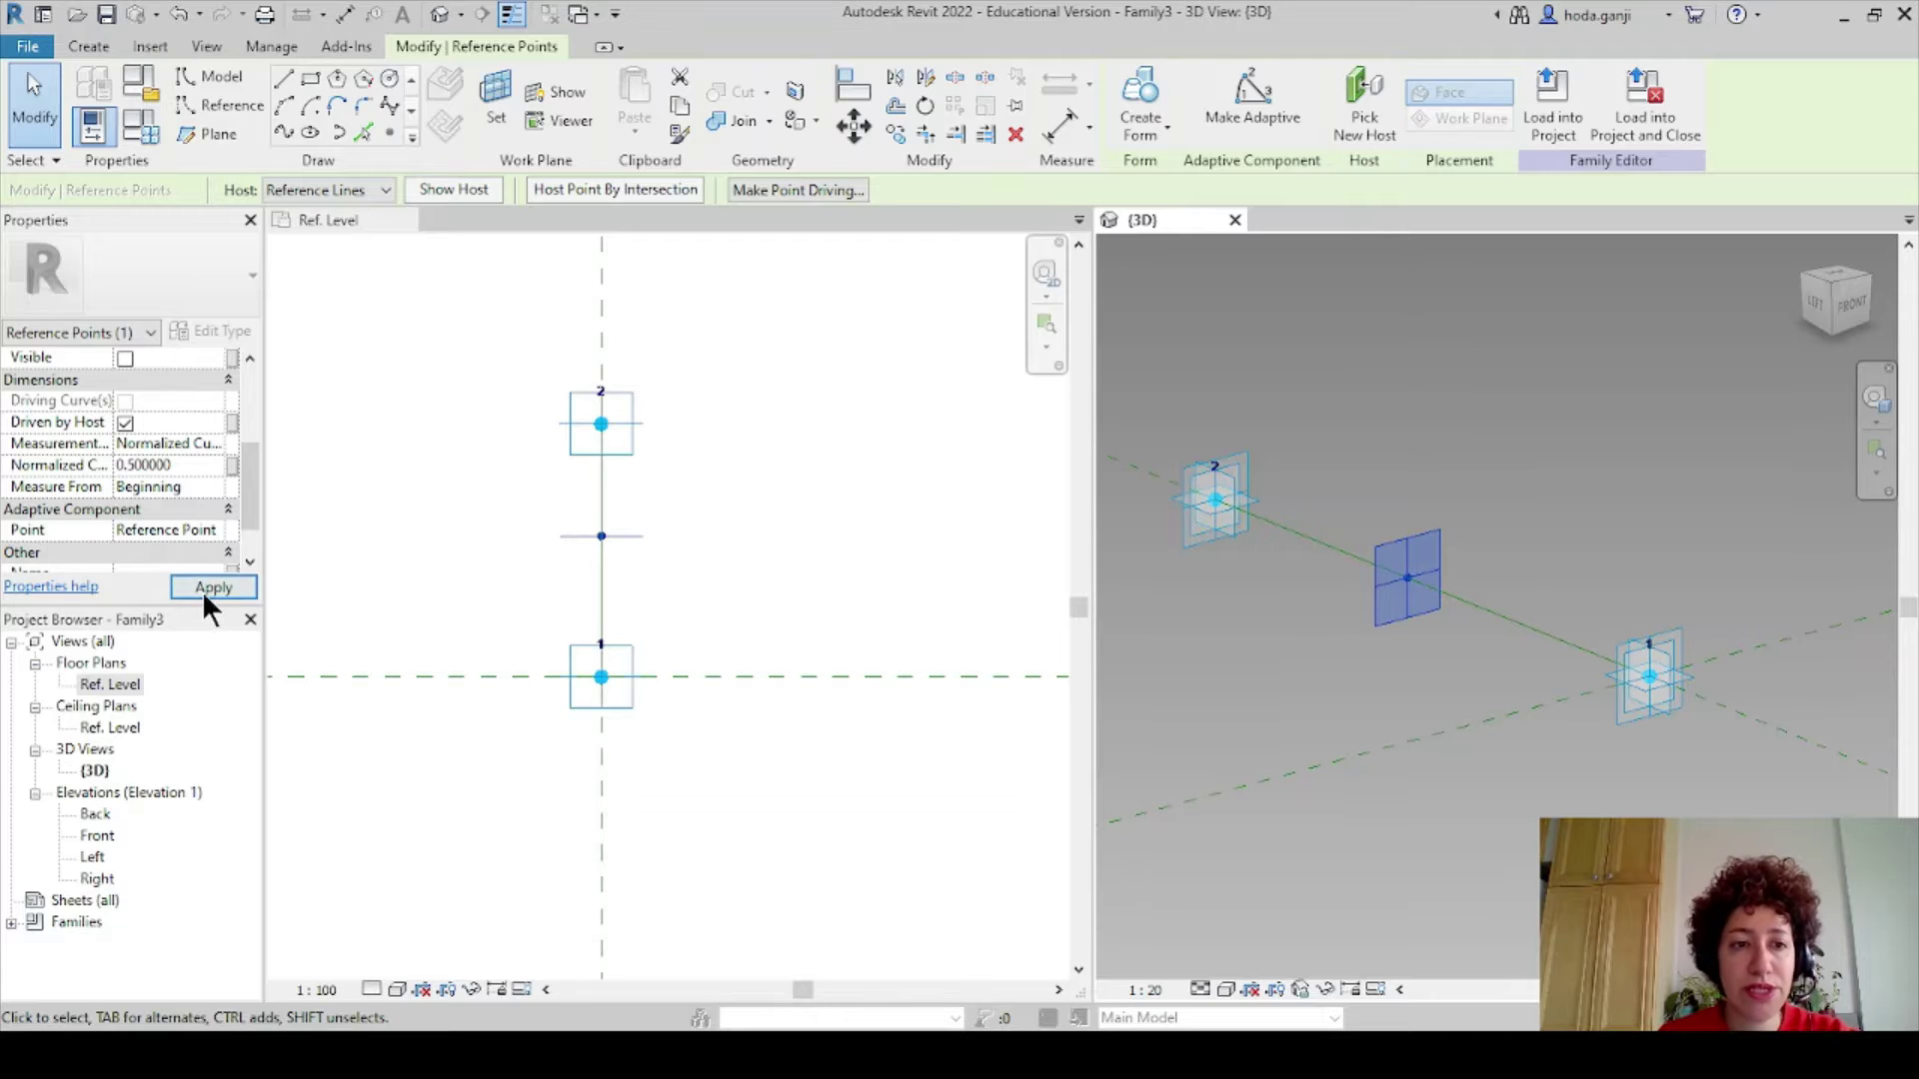
click(213, 588)
click(1329, 448)
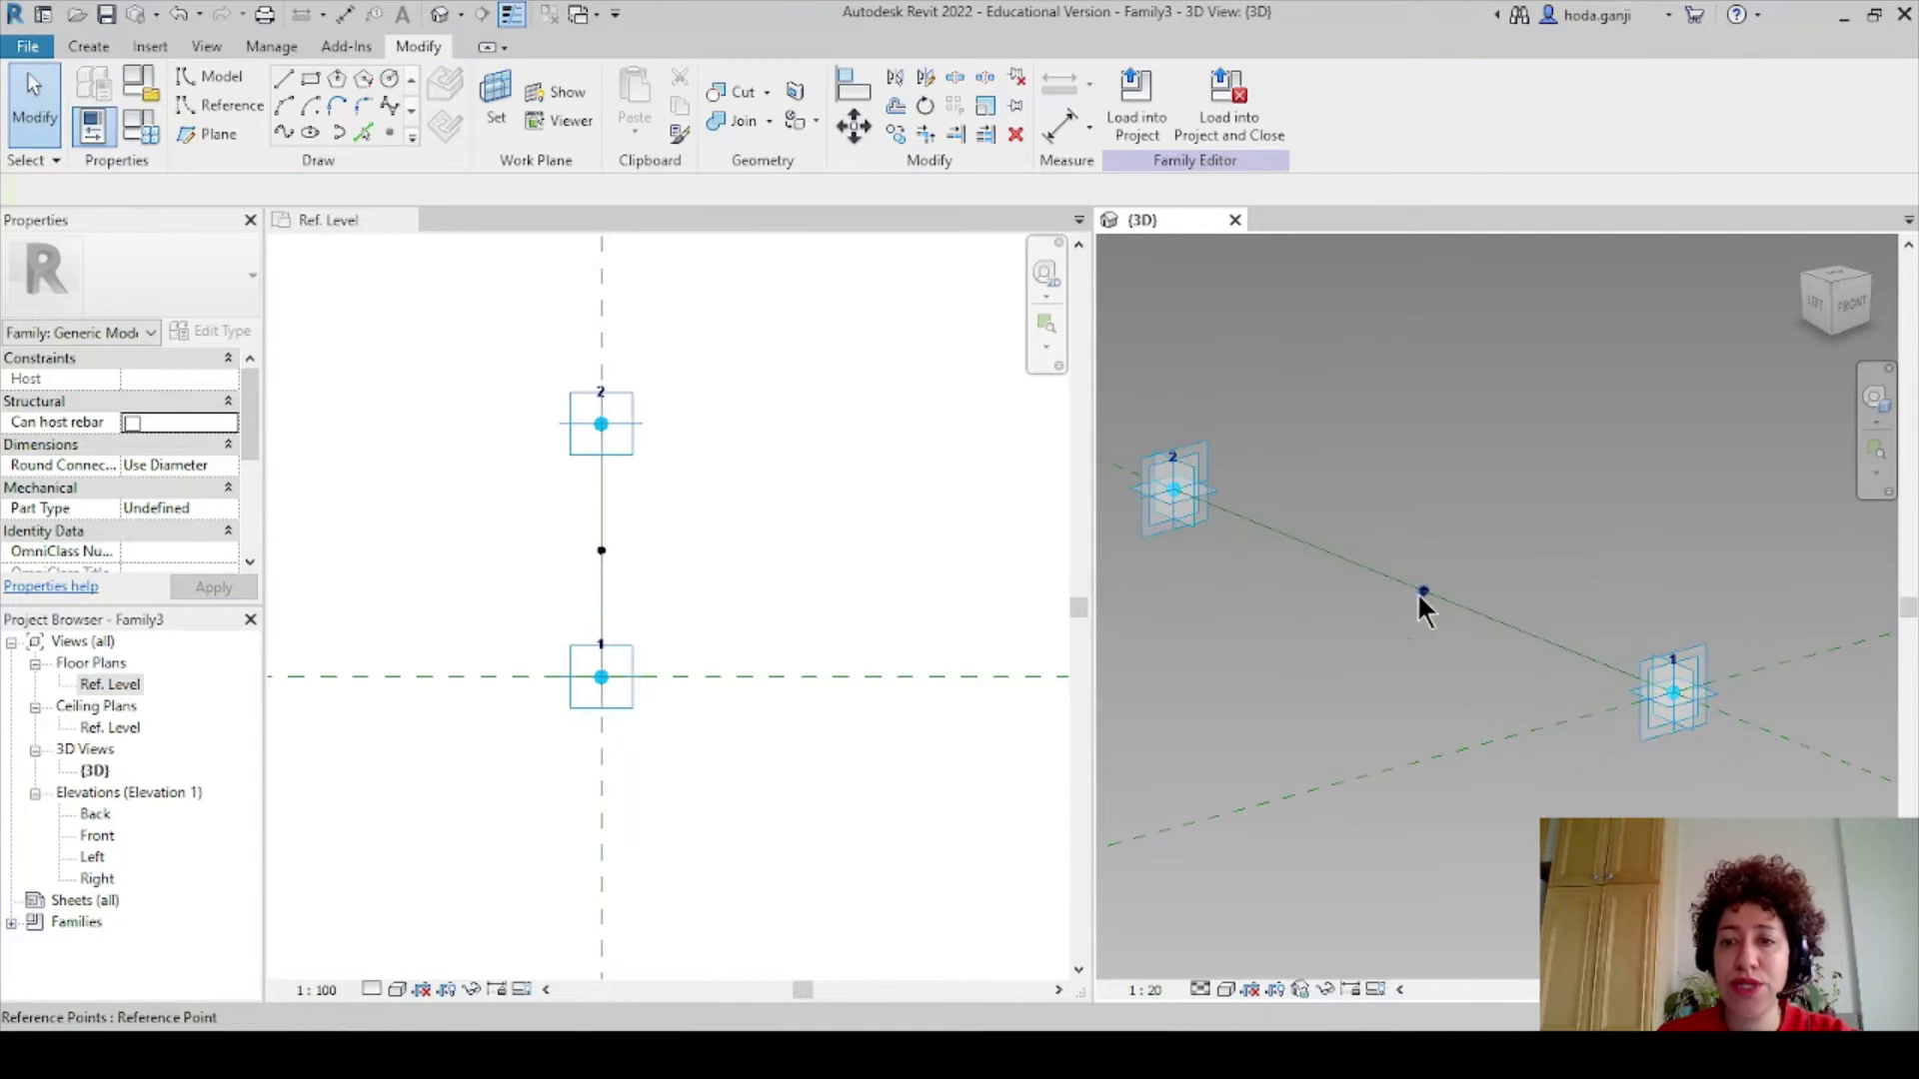
Set the midpoint reference point's plane as the work plane and show it in 3D.
click(494, 92)
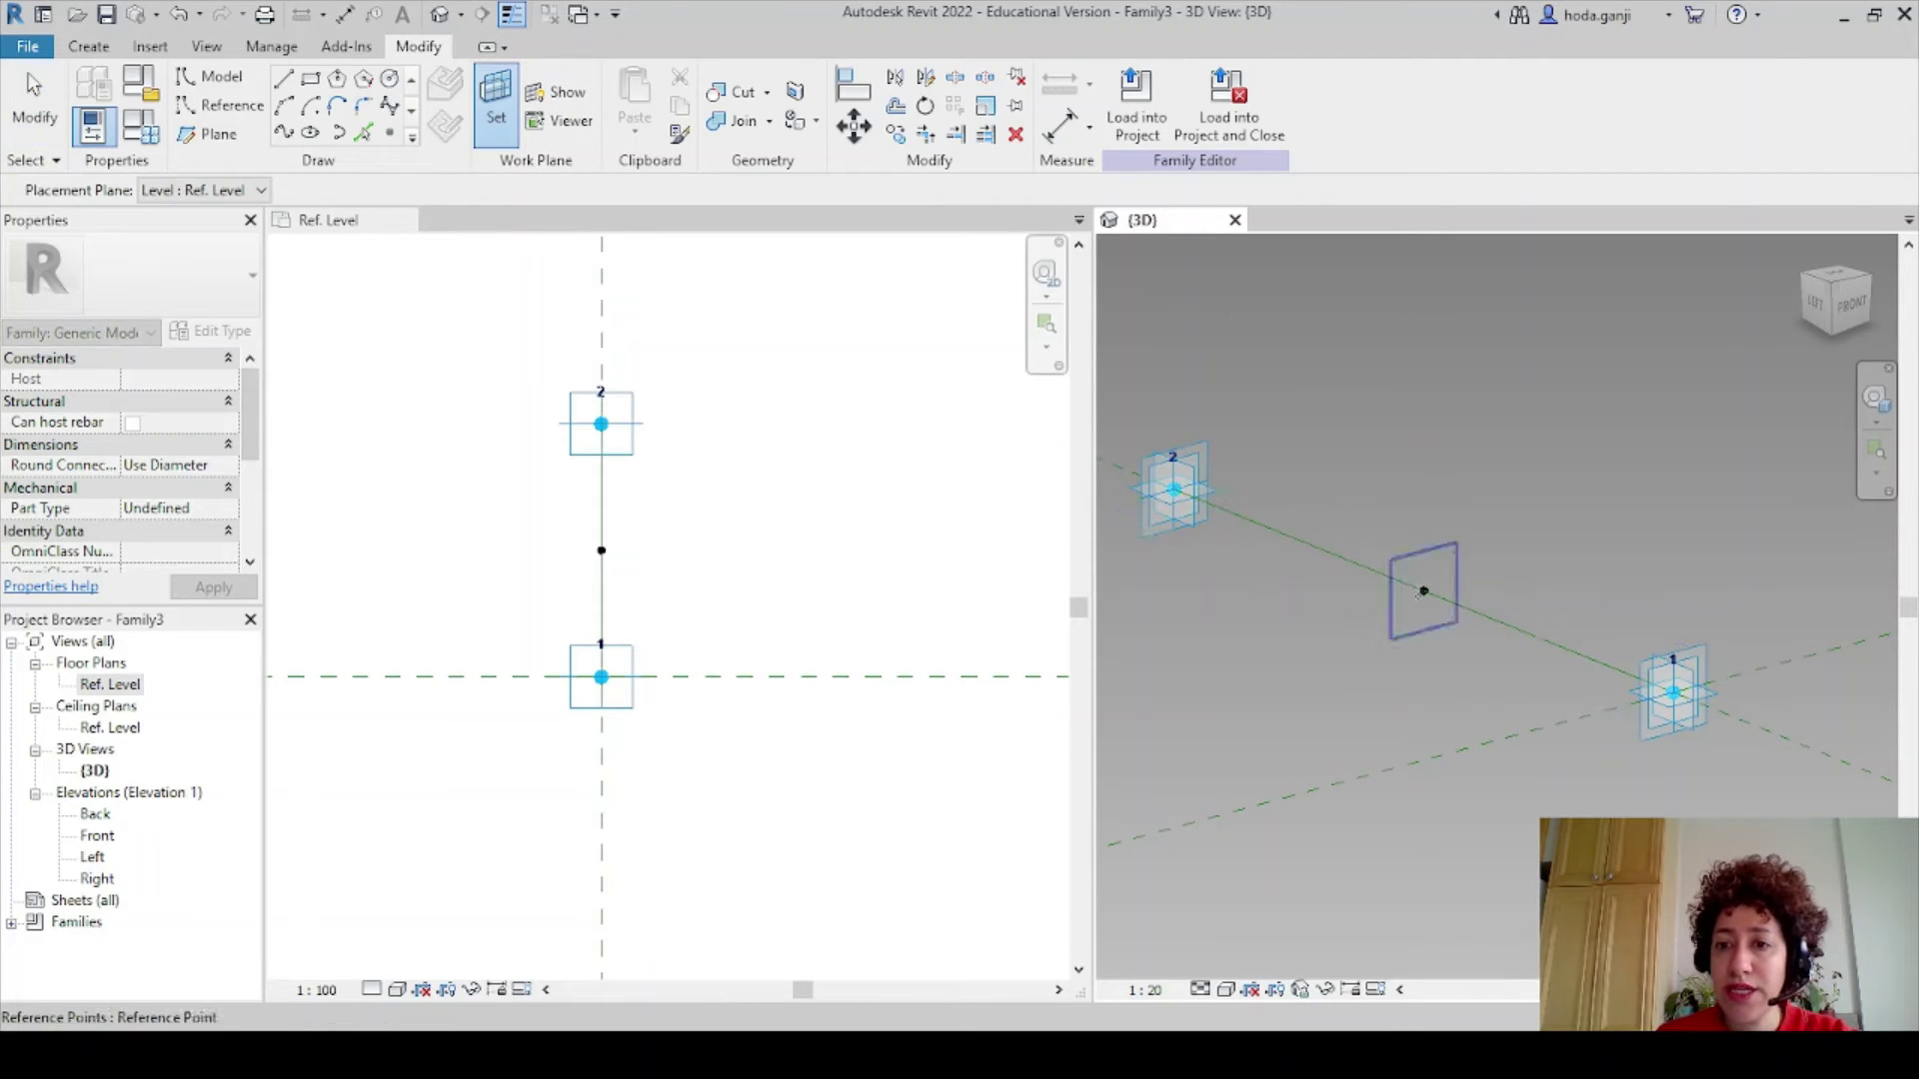
click(1424, 591)
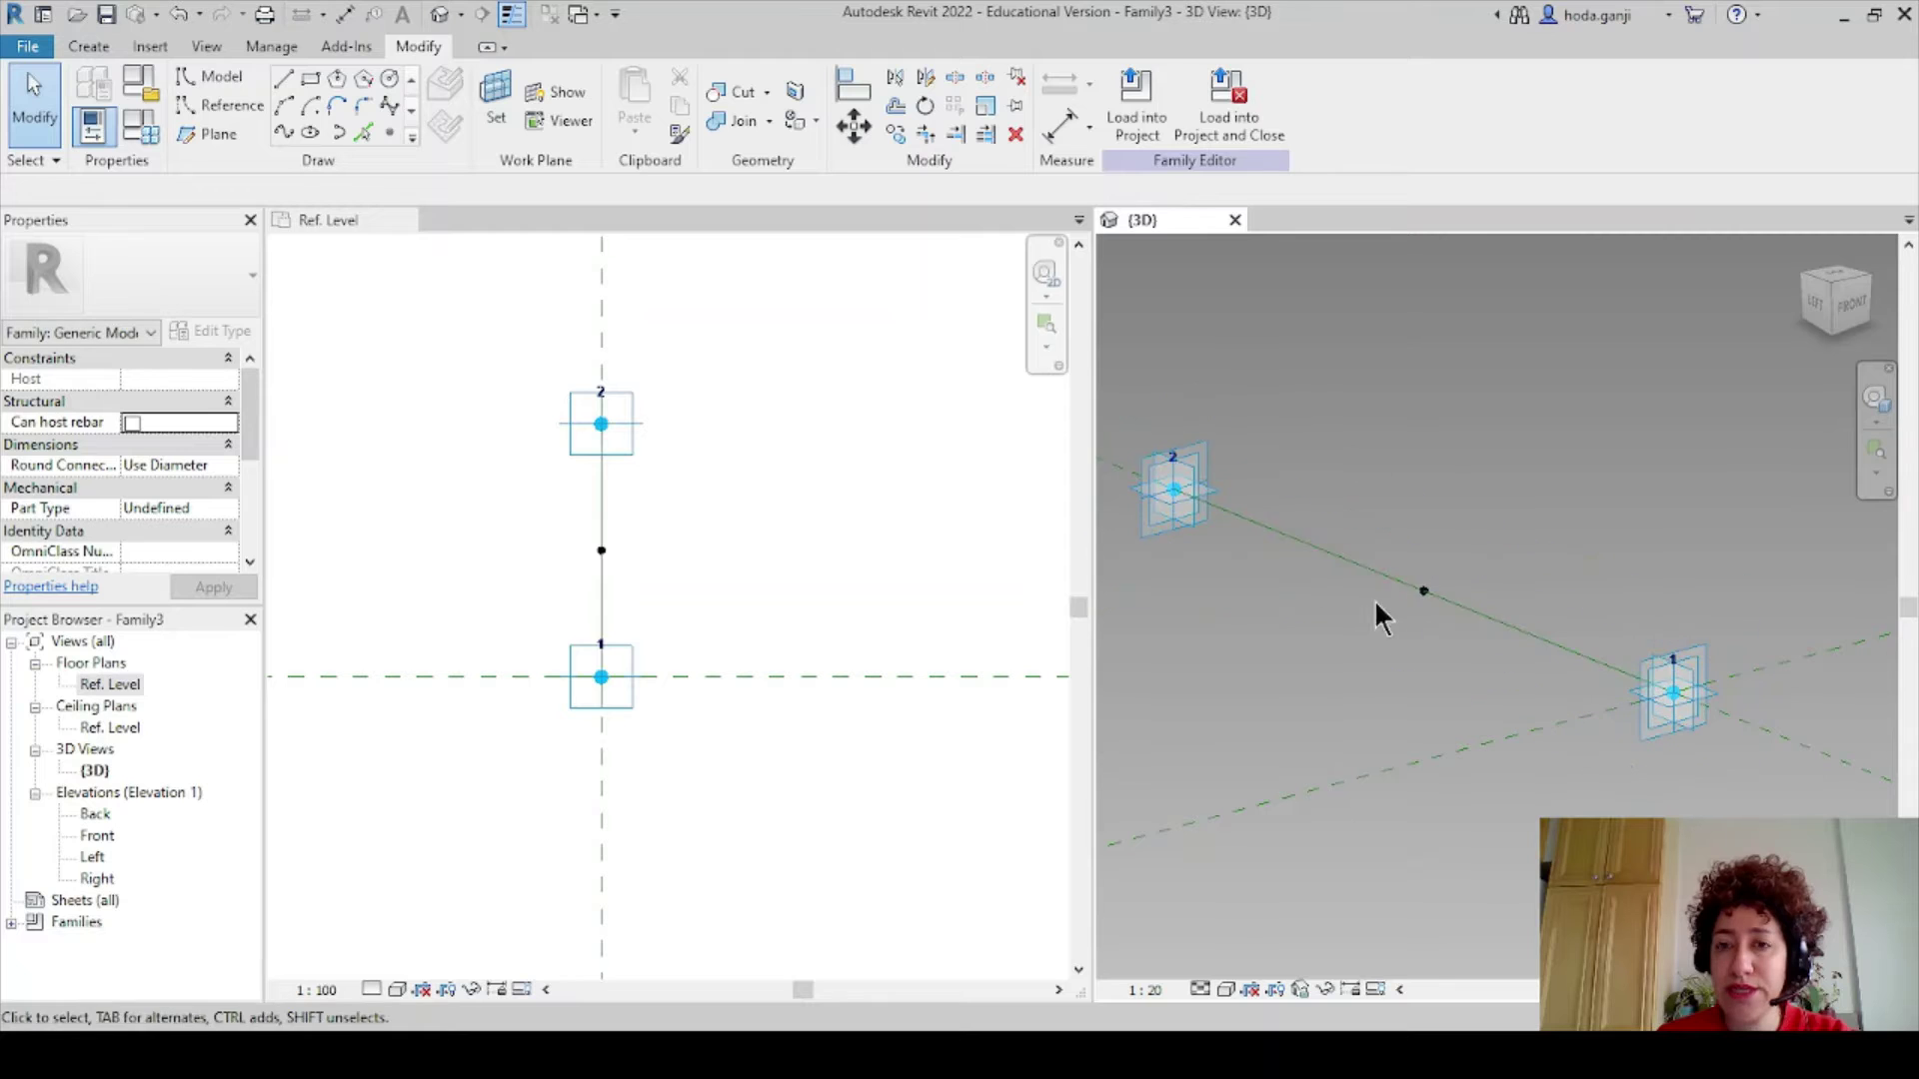
click(560, 92)
shift+middle_drag(1346, 526, 1456, 548)
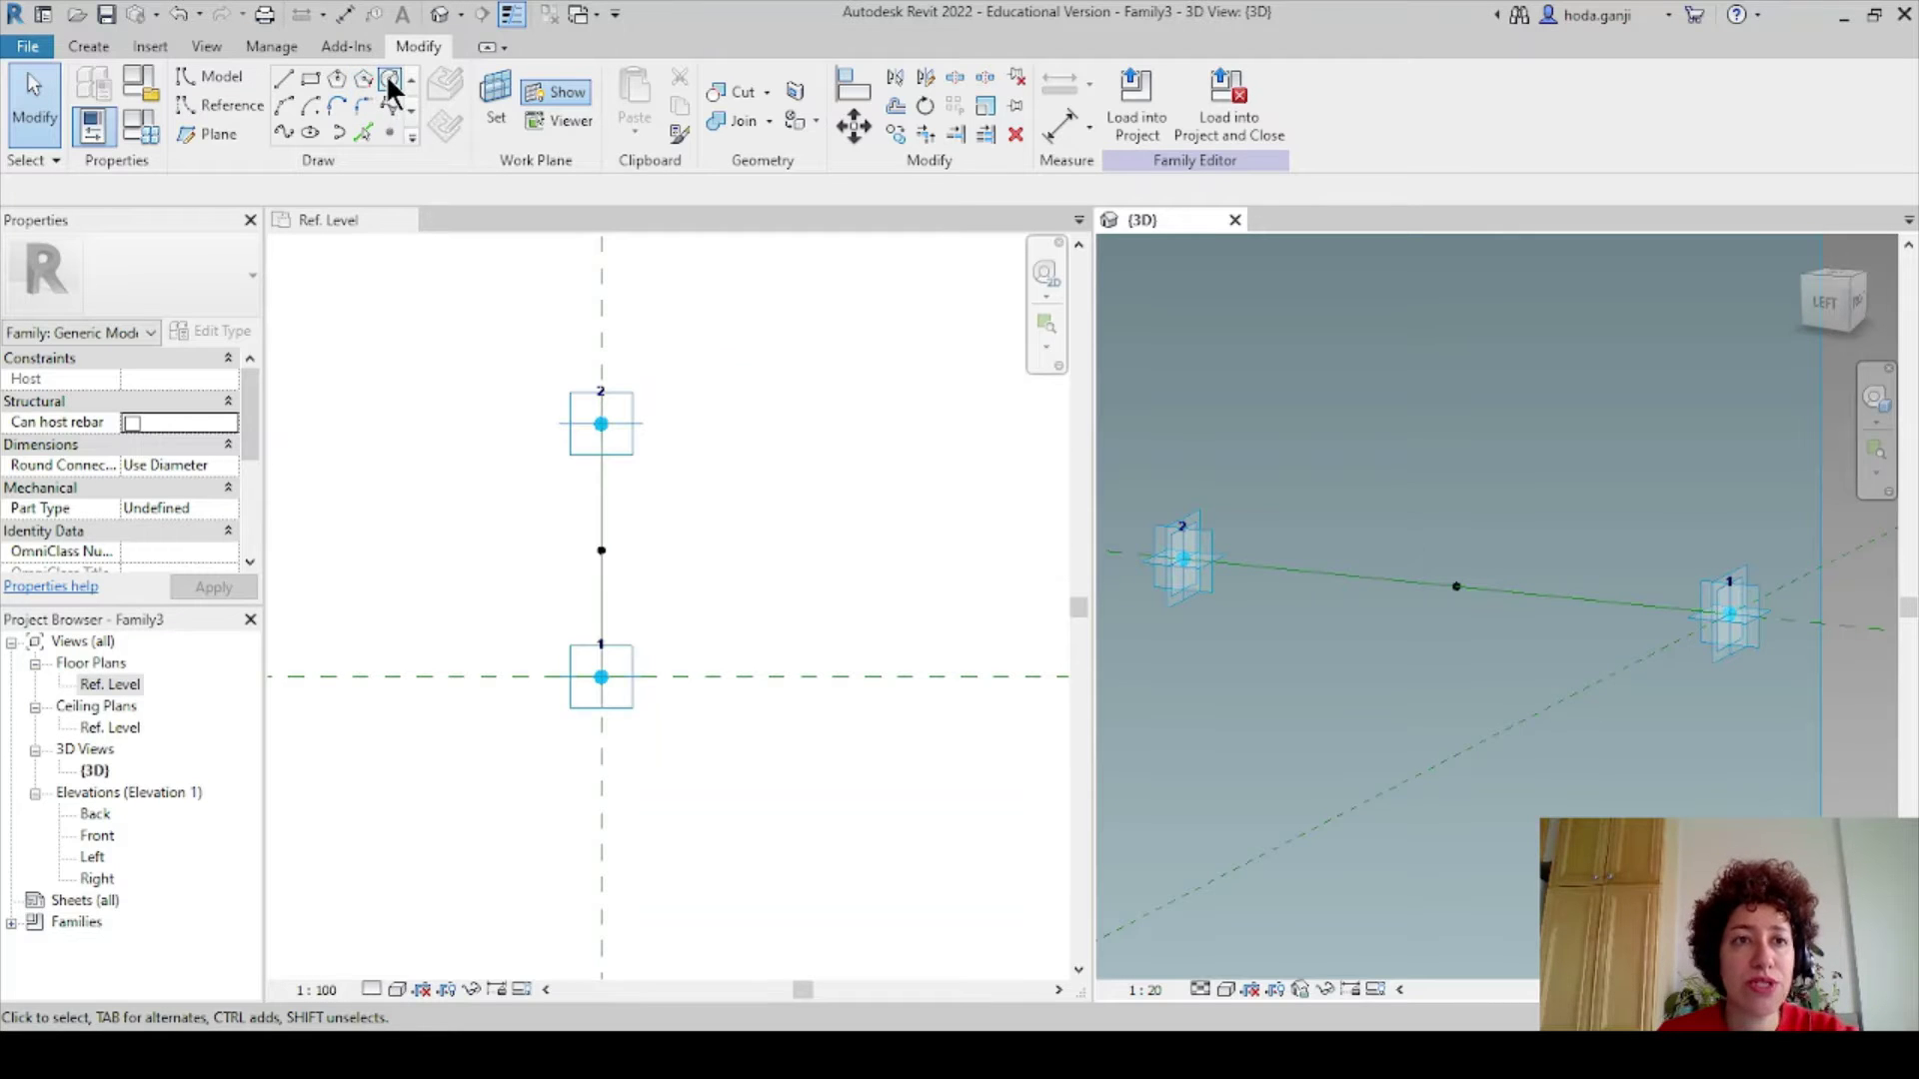
Draw a circle of radius .05 centred on the midpoint reference point.
click(1456, 586)
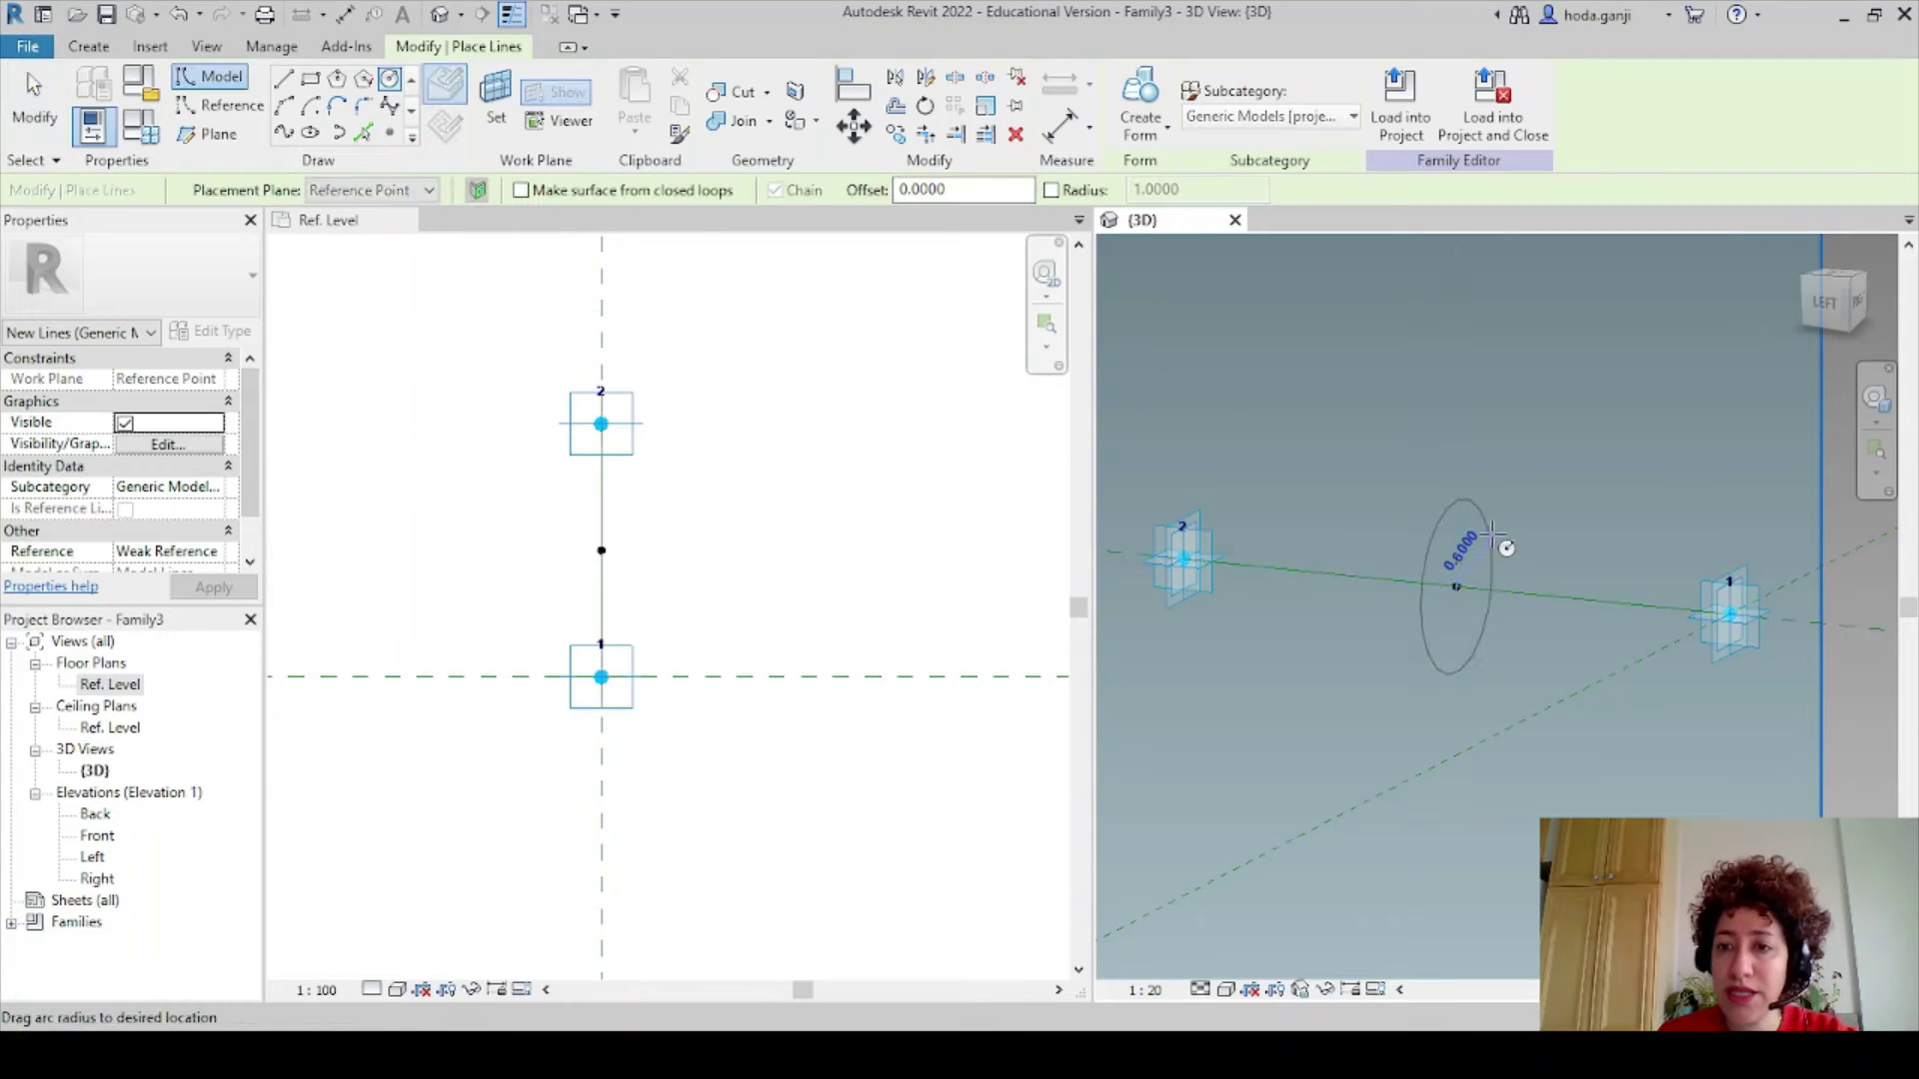
scroll(1494, 540, up, 3)
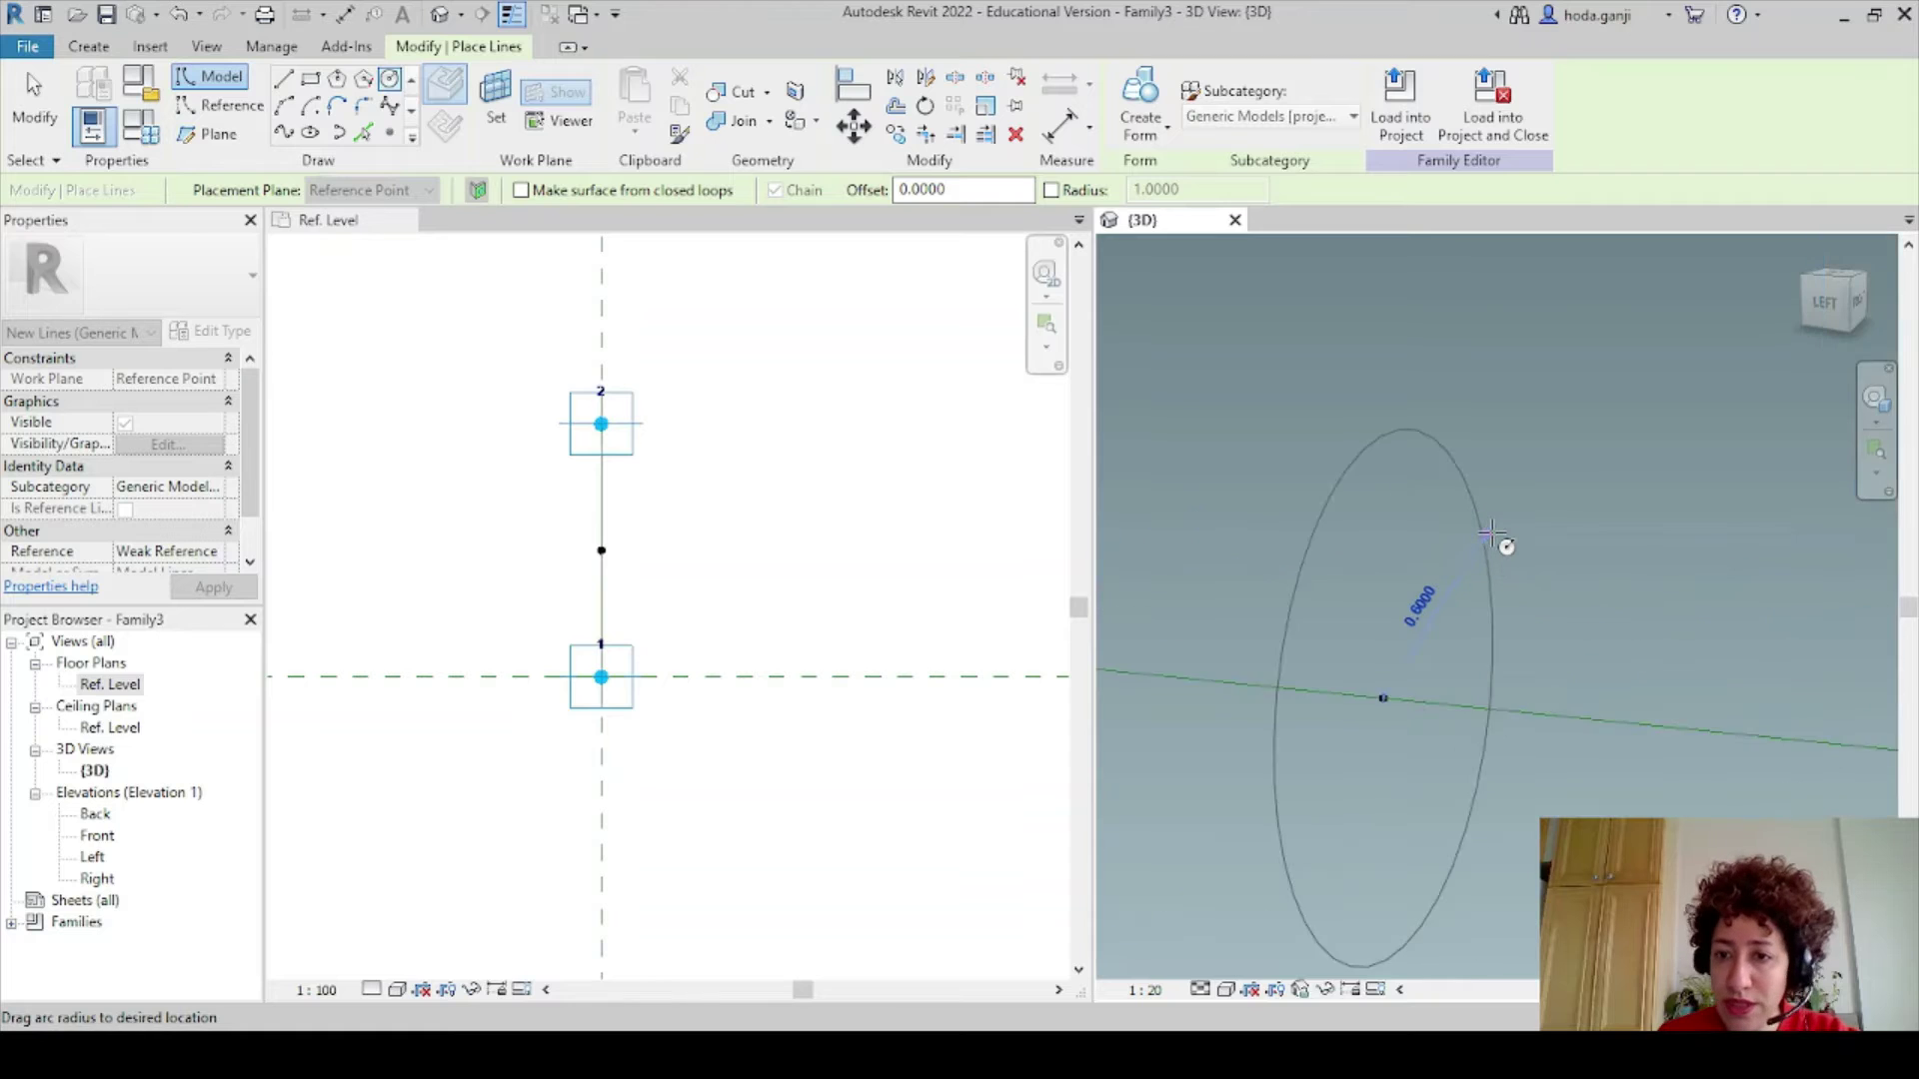
scroll(1499, 544, down, 2)
scroll(1482, 599, down, 1)
text(.)
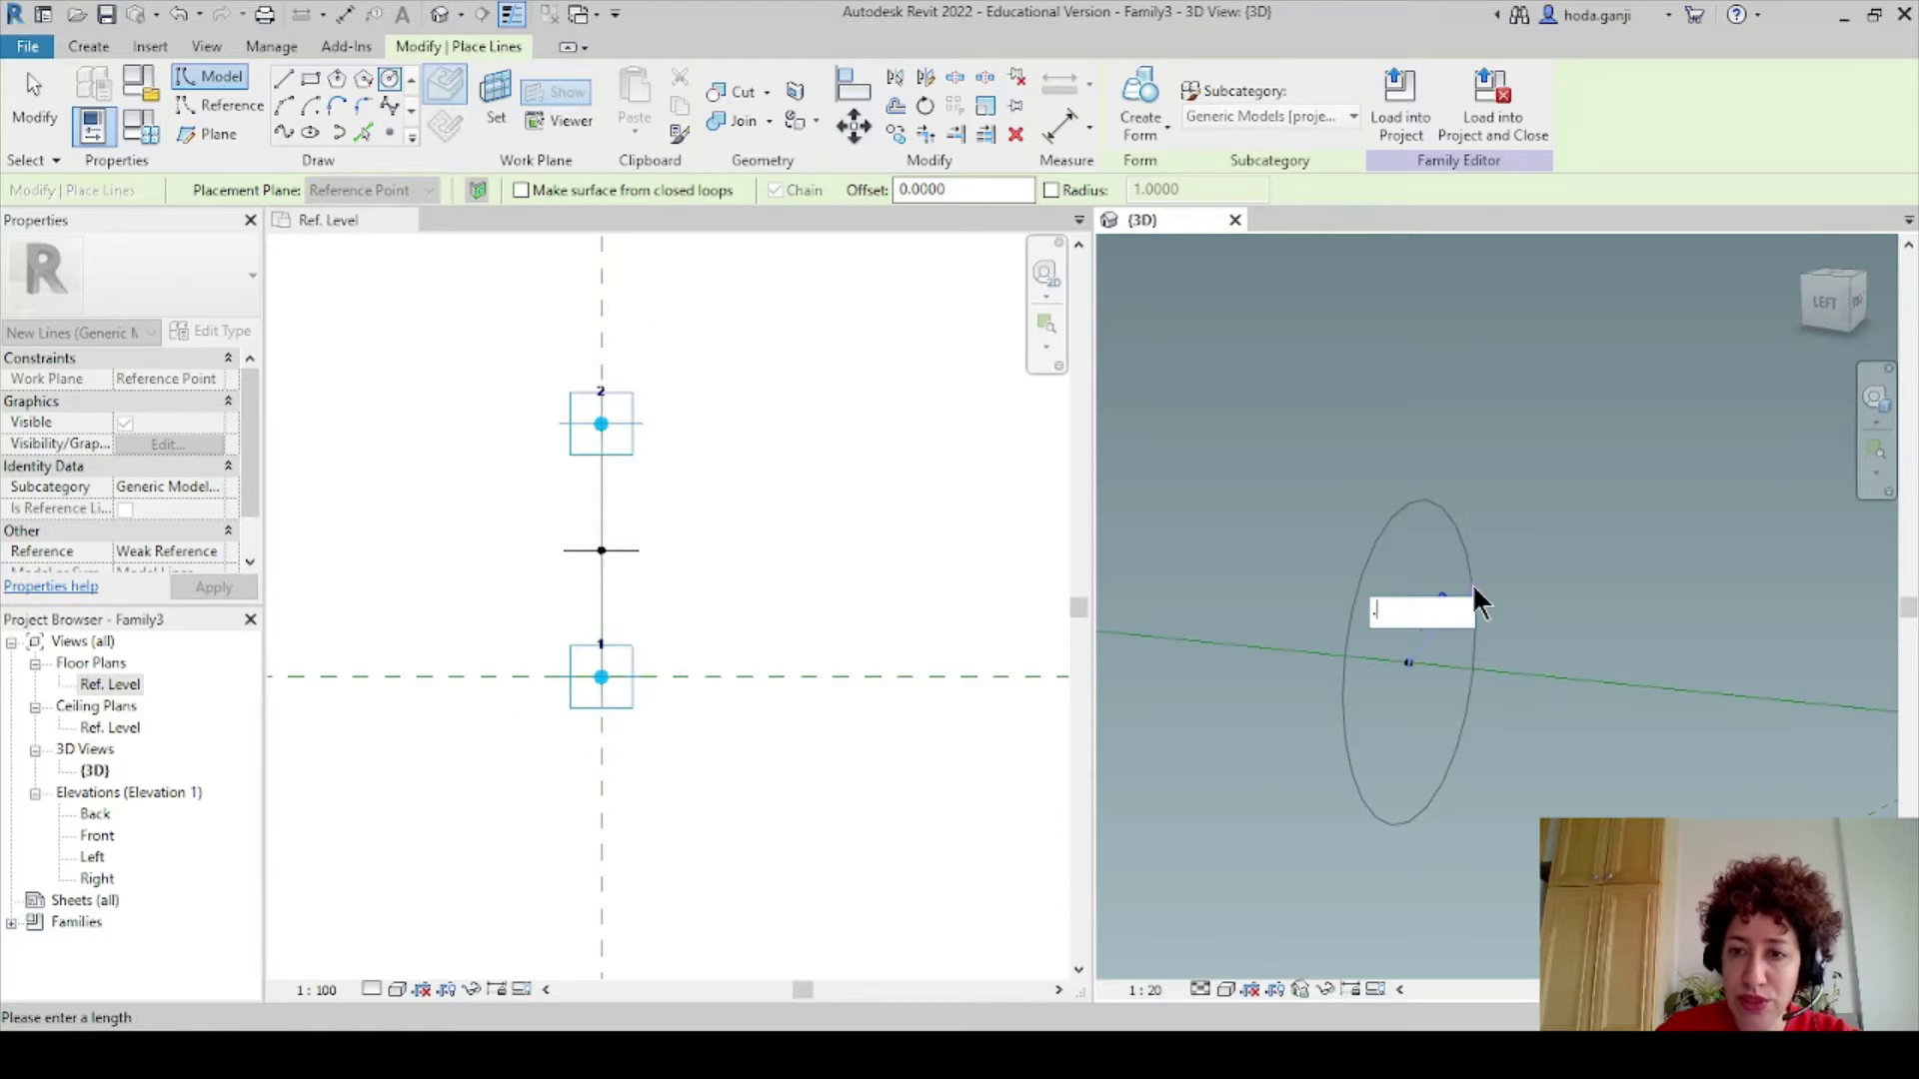
text(05)
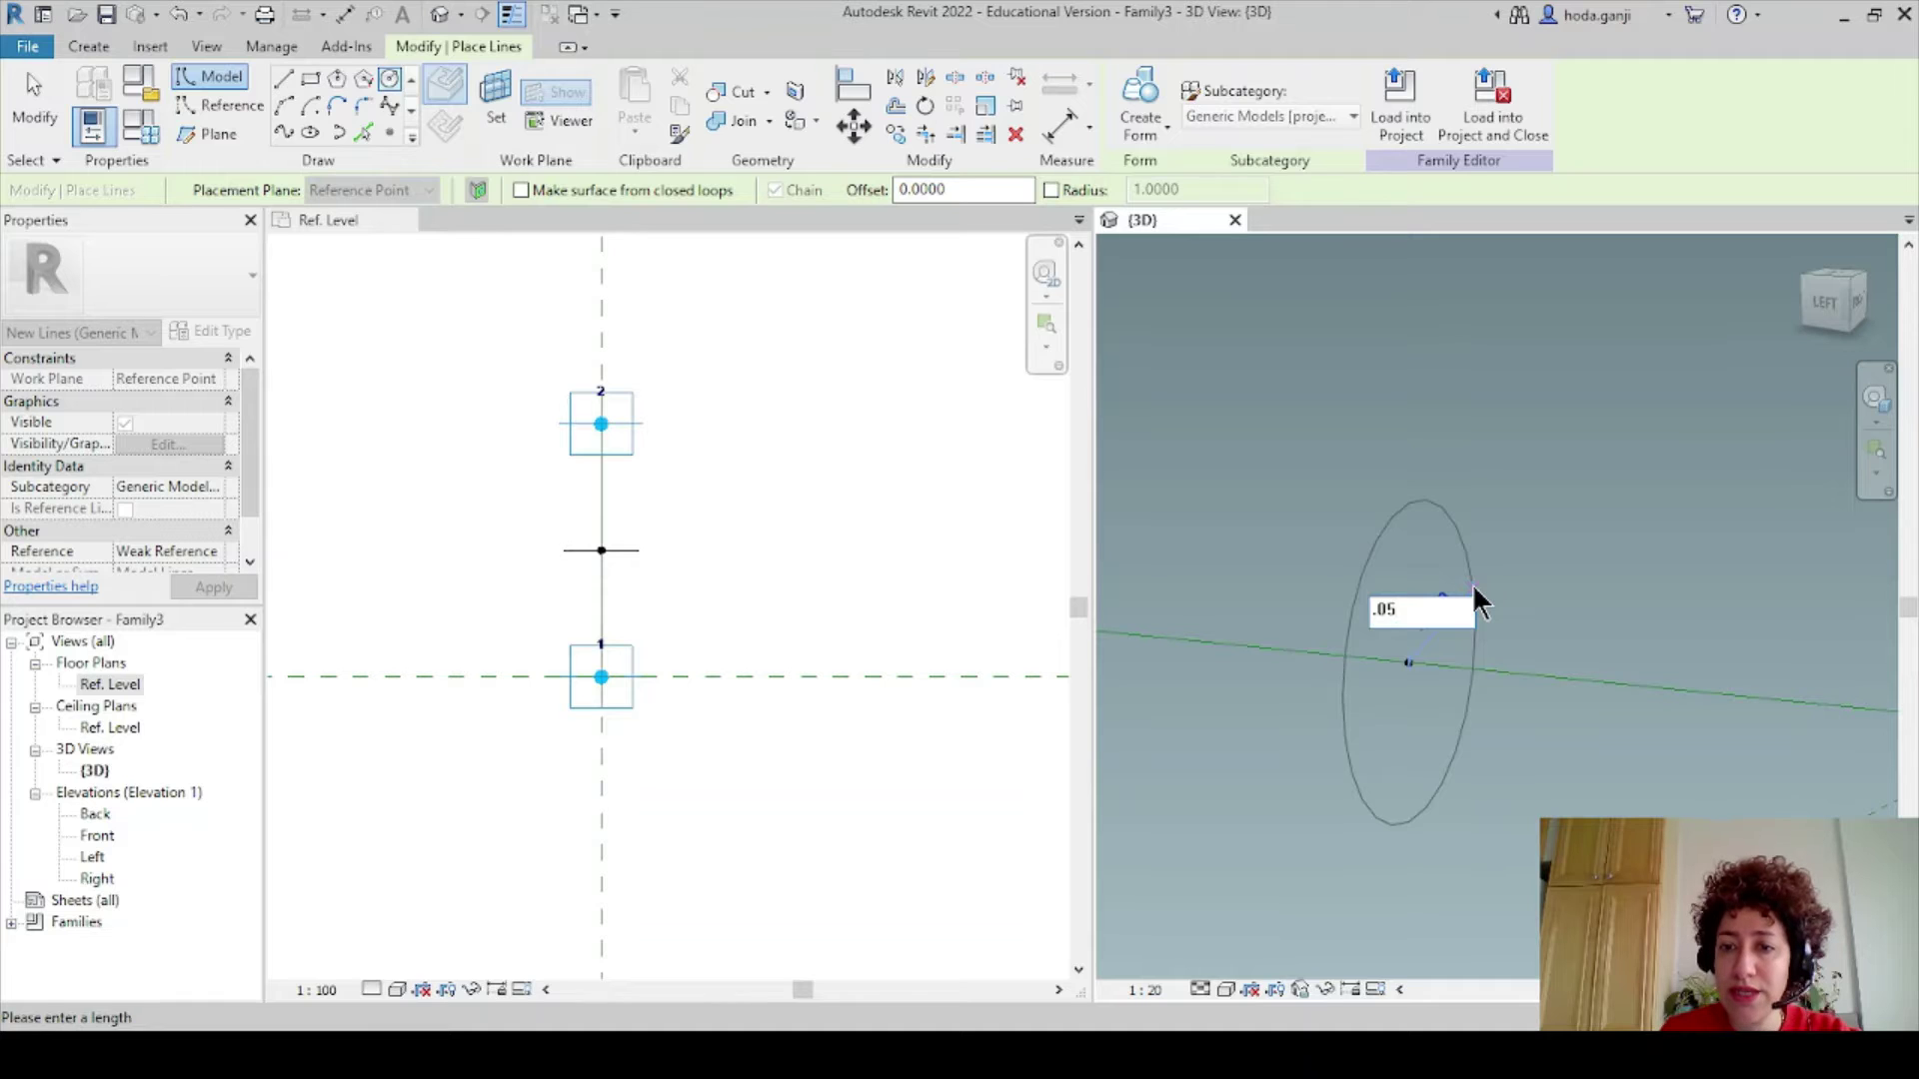
key(Return)
key(Escape)
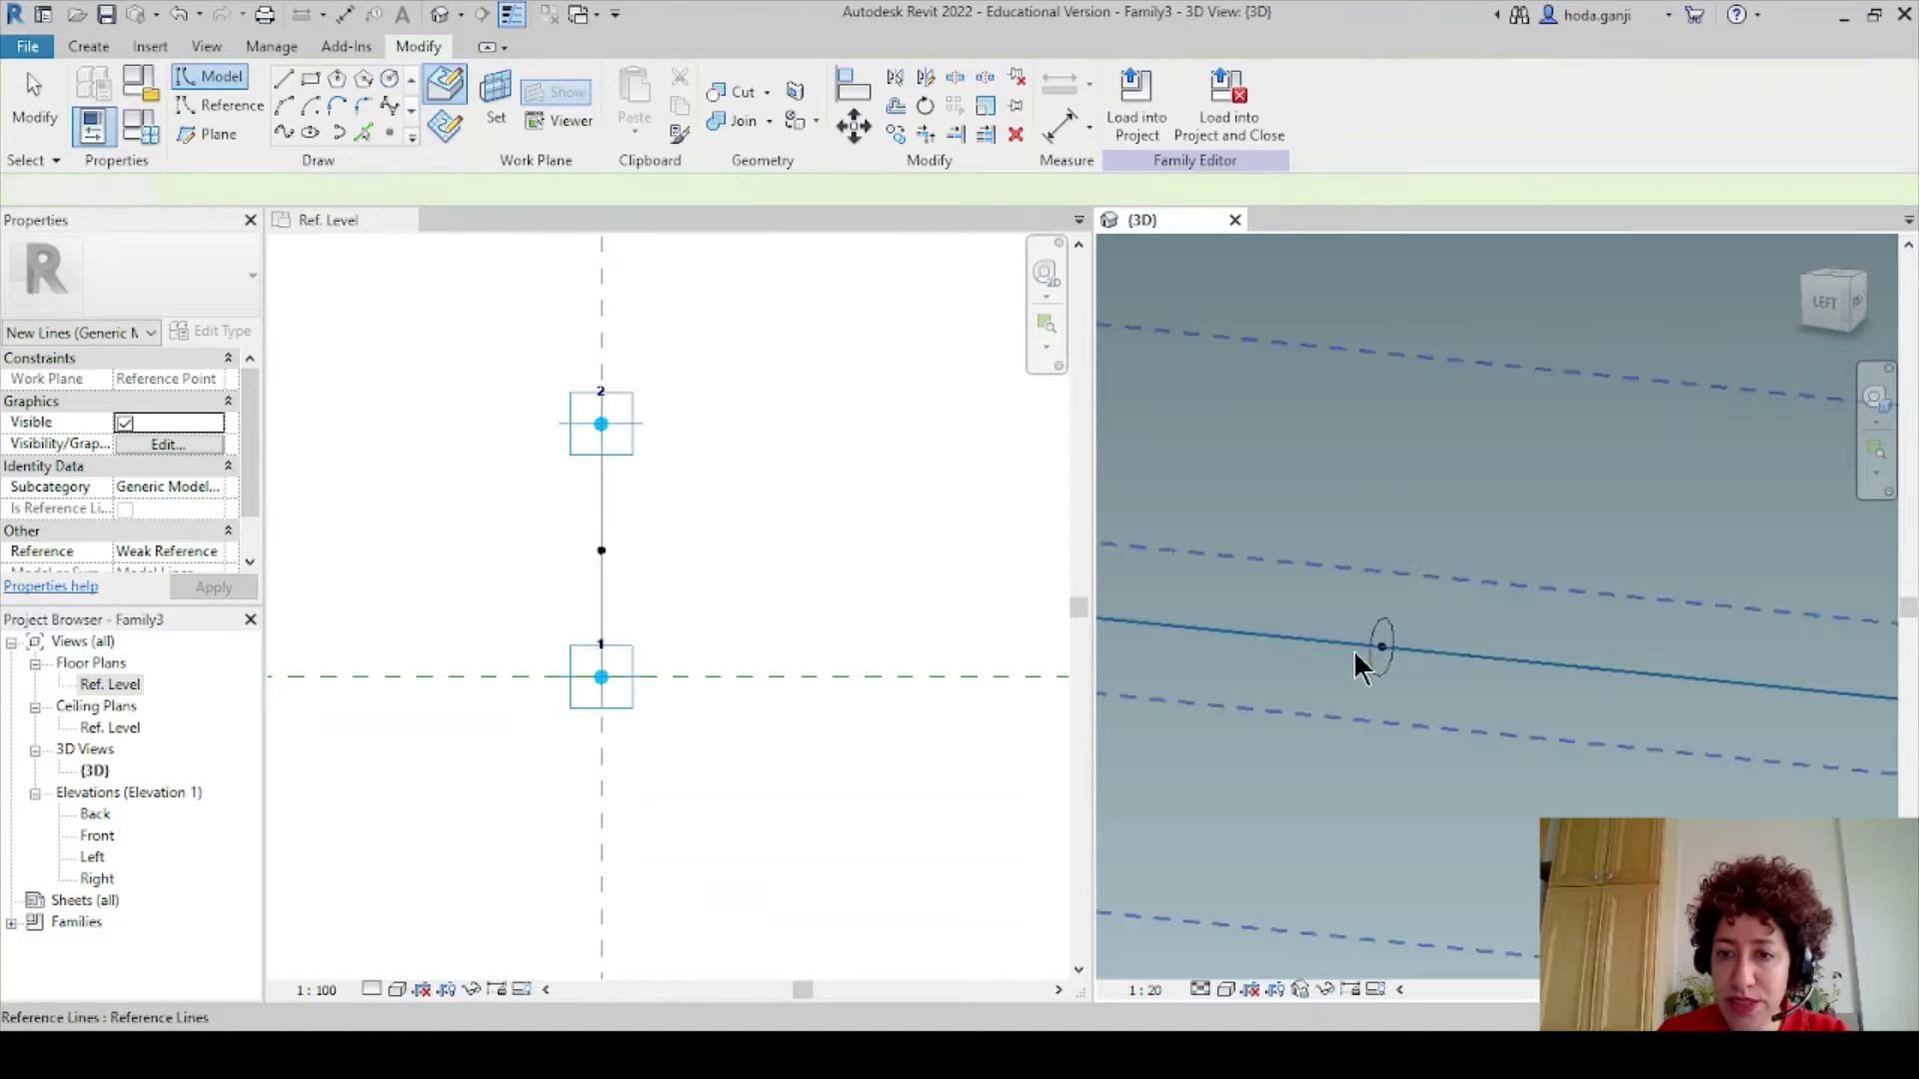
Turn off the work plane display and orbit slightly around the circle.
scroll(1400, 683, up, 3)
scroll(1419, 590, down, 10)
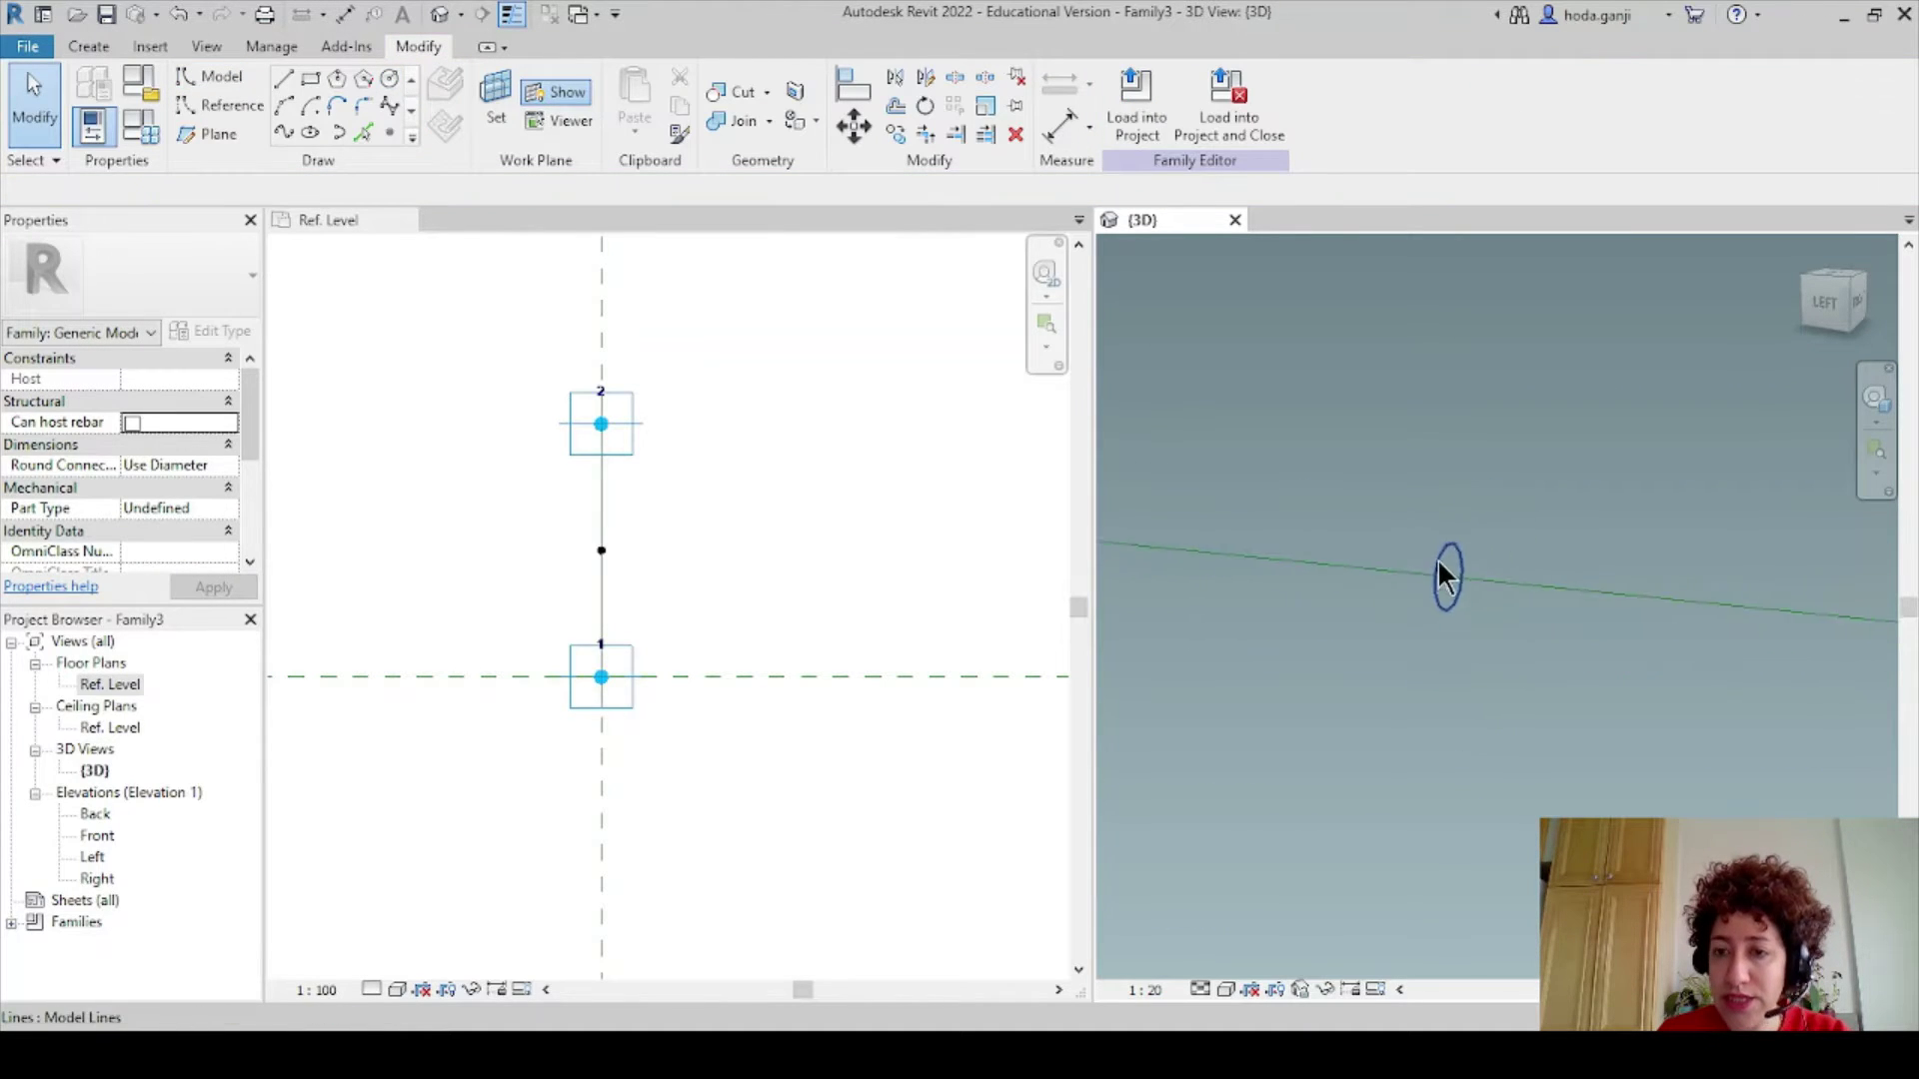
click(544, 95)
scroll(1439, 570, up, 3)
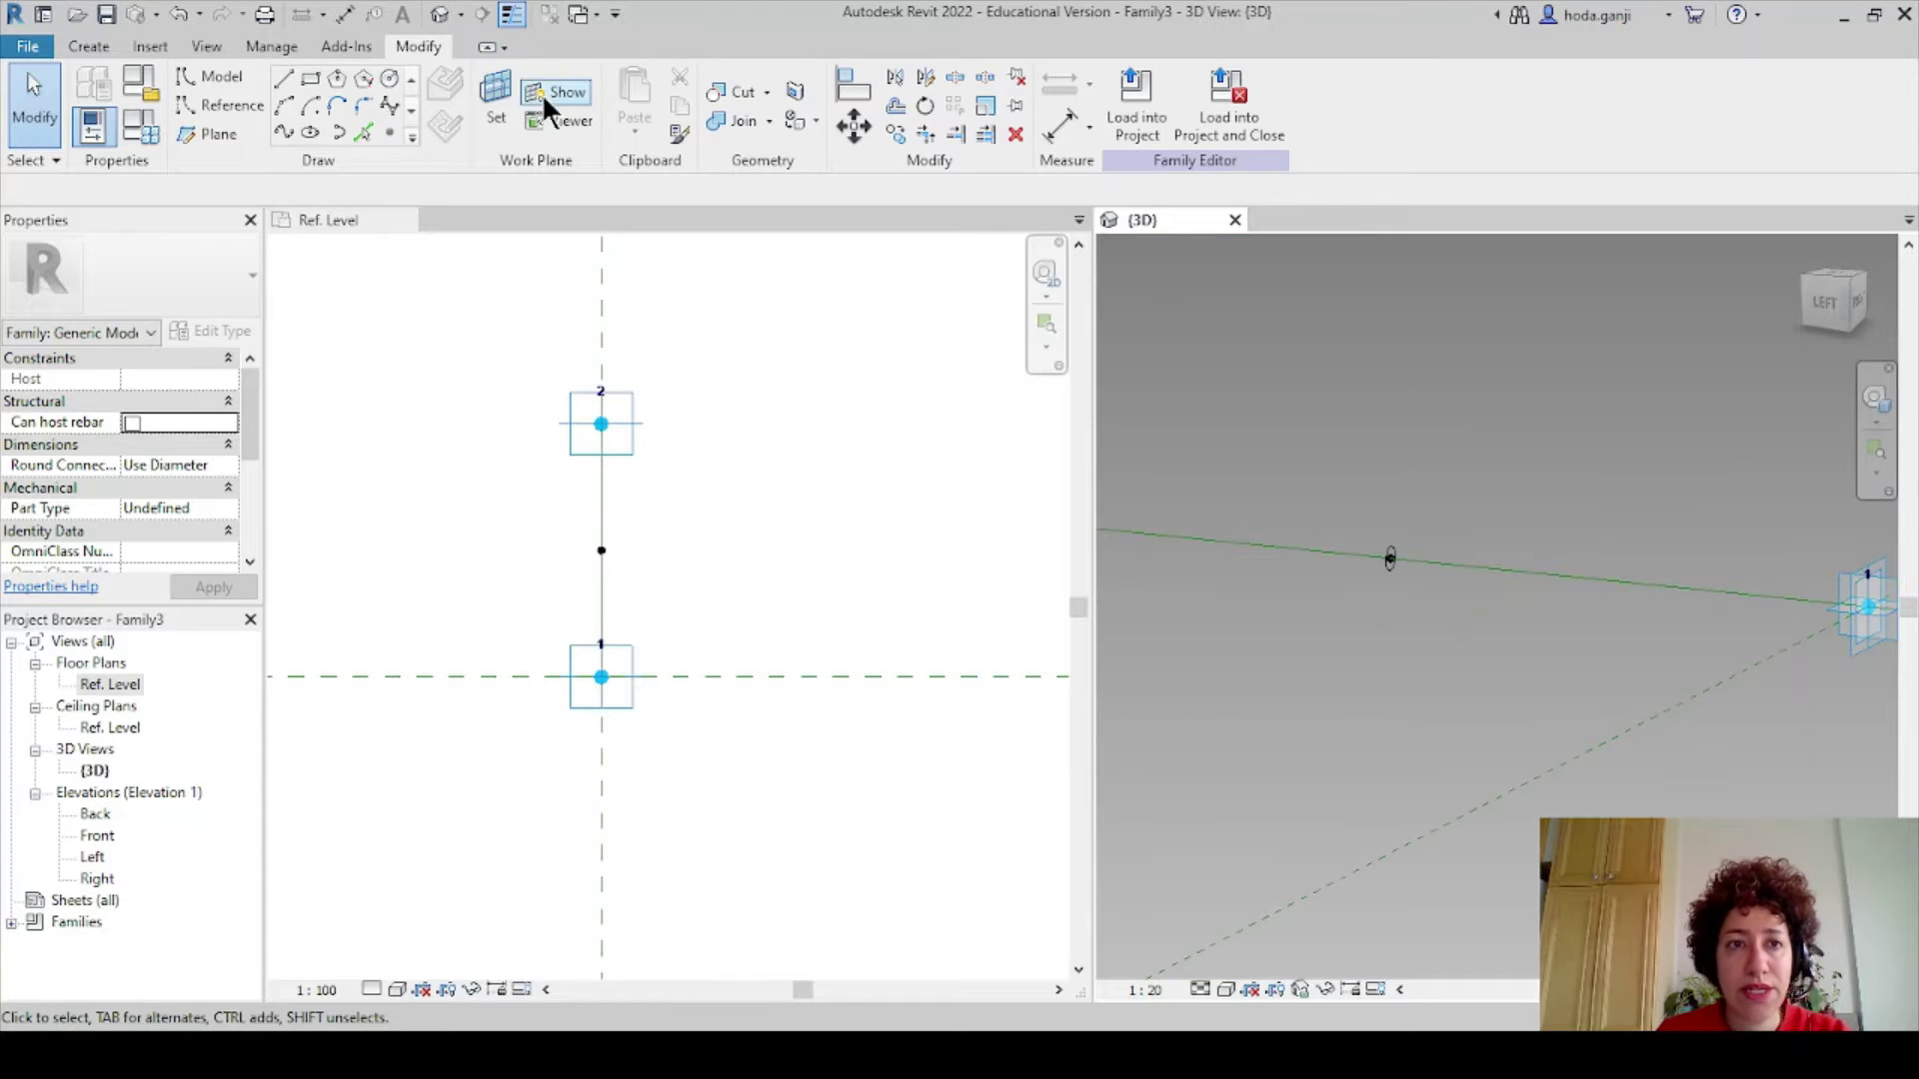
shift+middle_drag(1341, 615, 1437, 494)
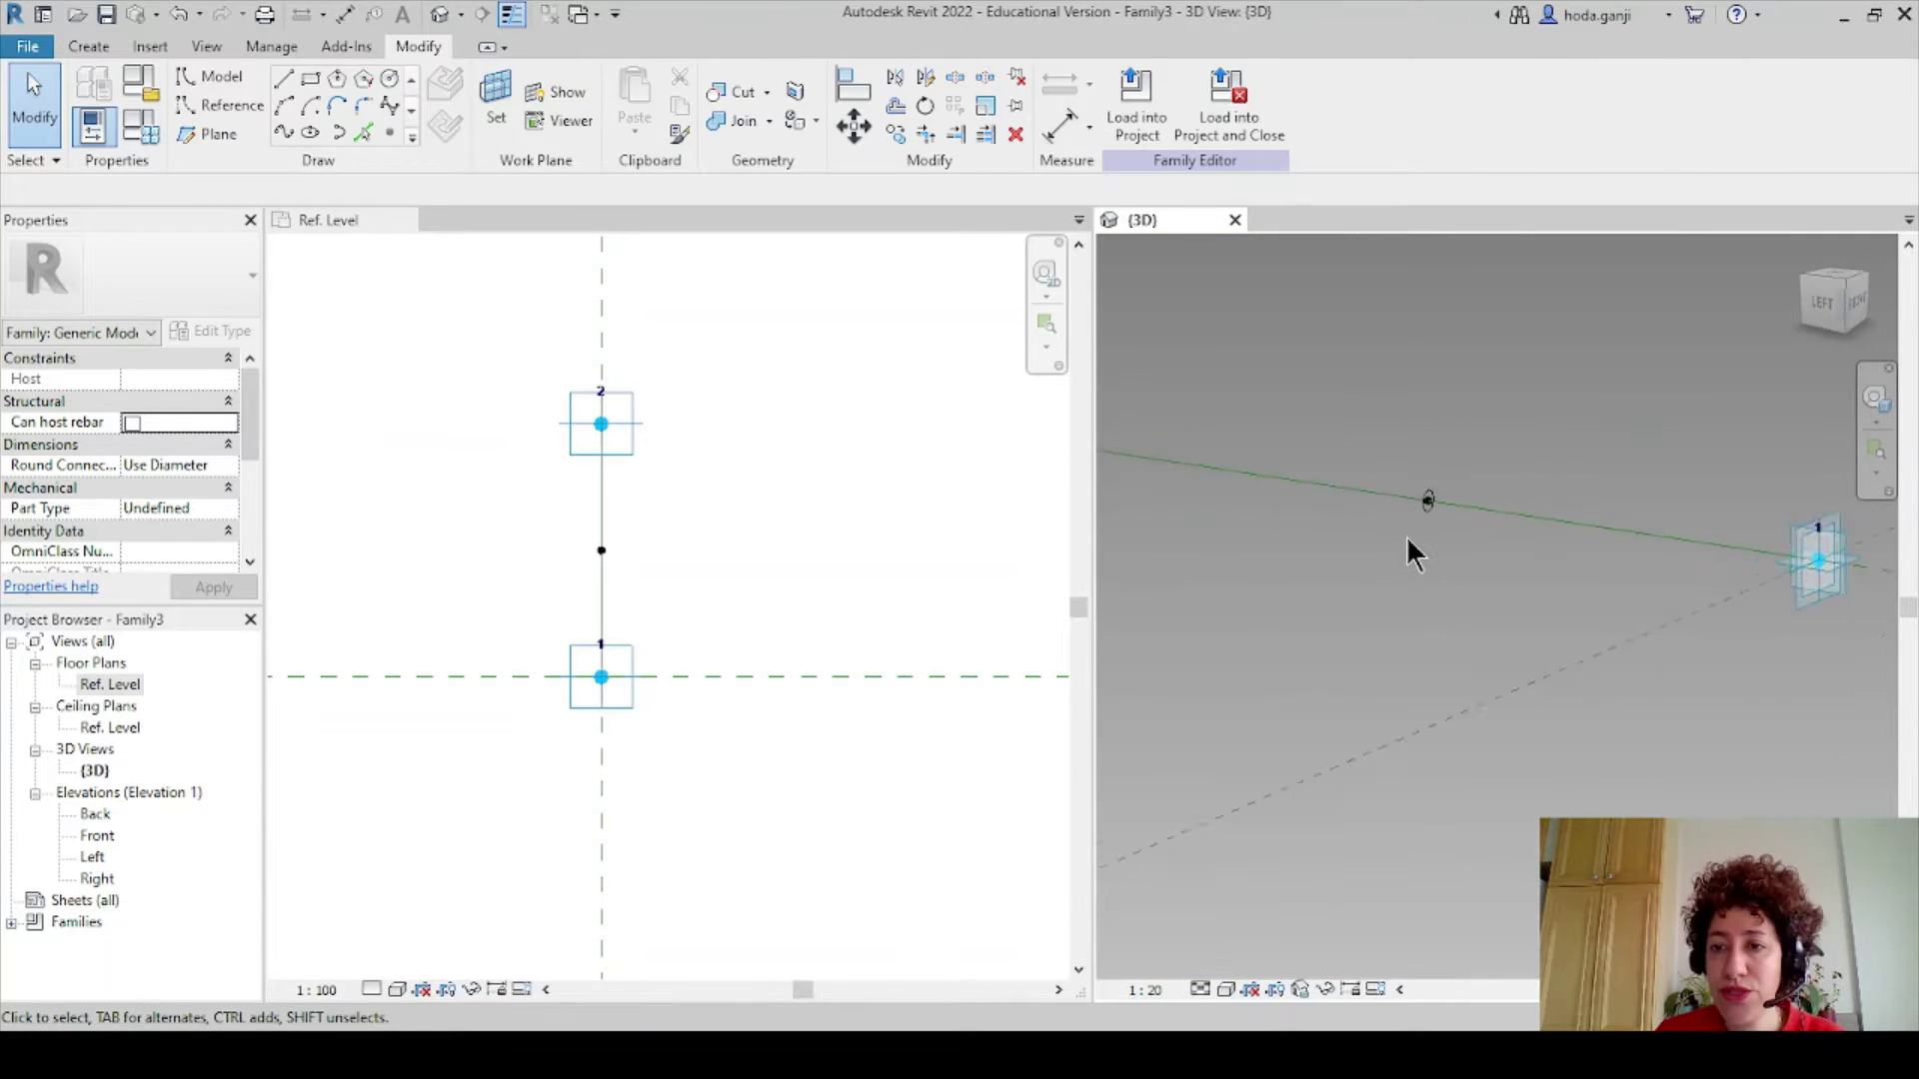
scroll(1412, 550, down, 2)
scroll(1430, 531, up, 5)
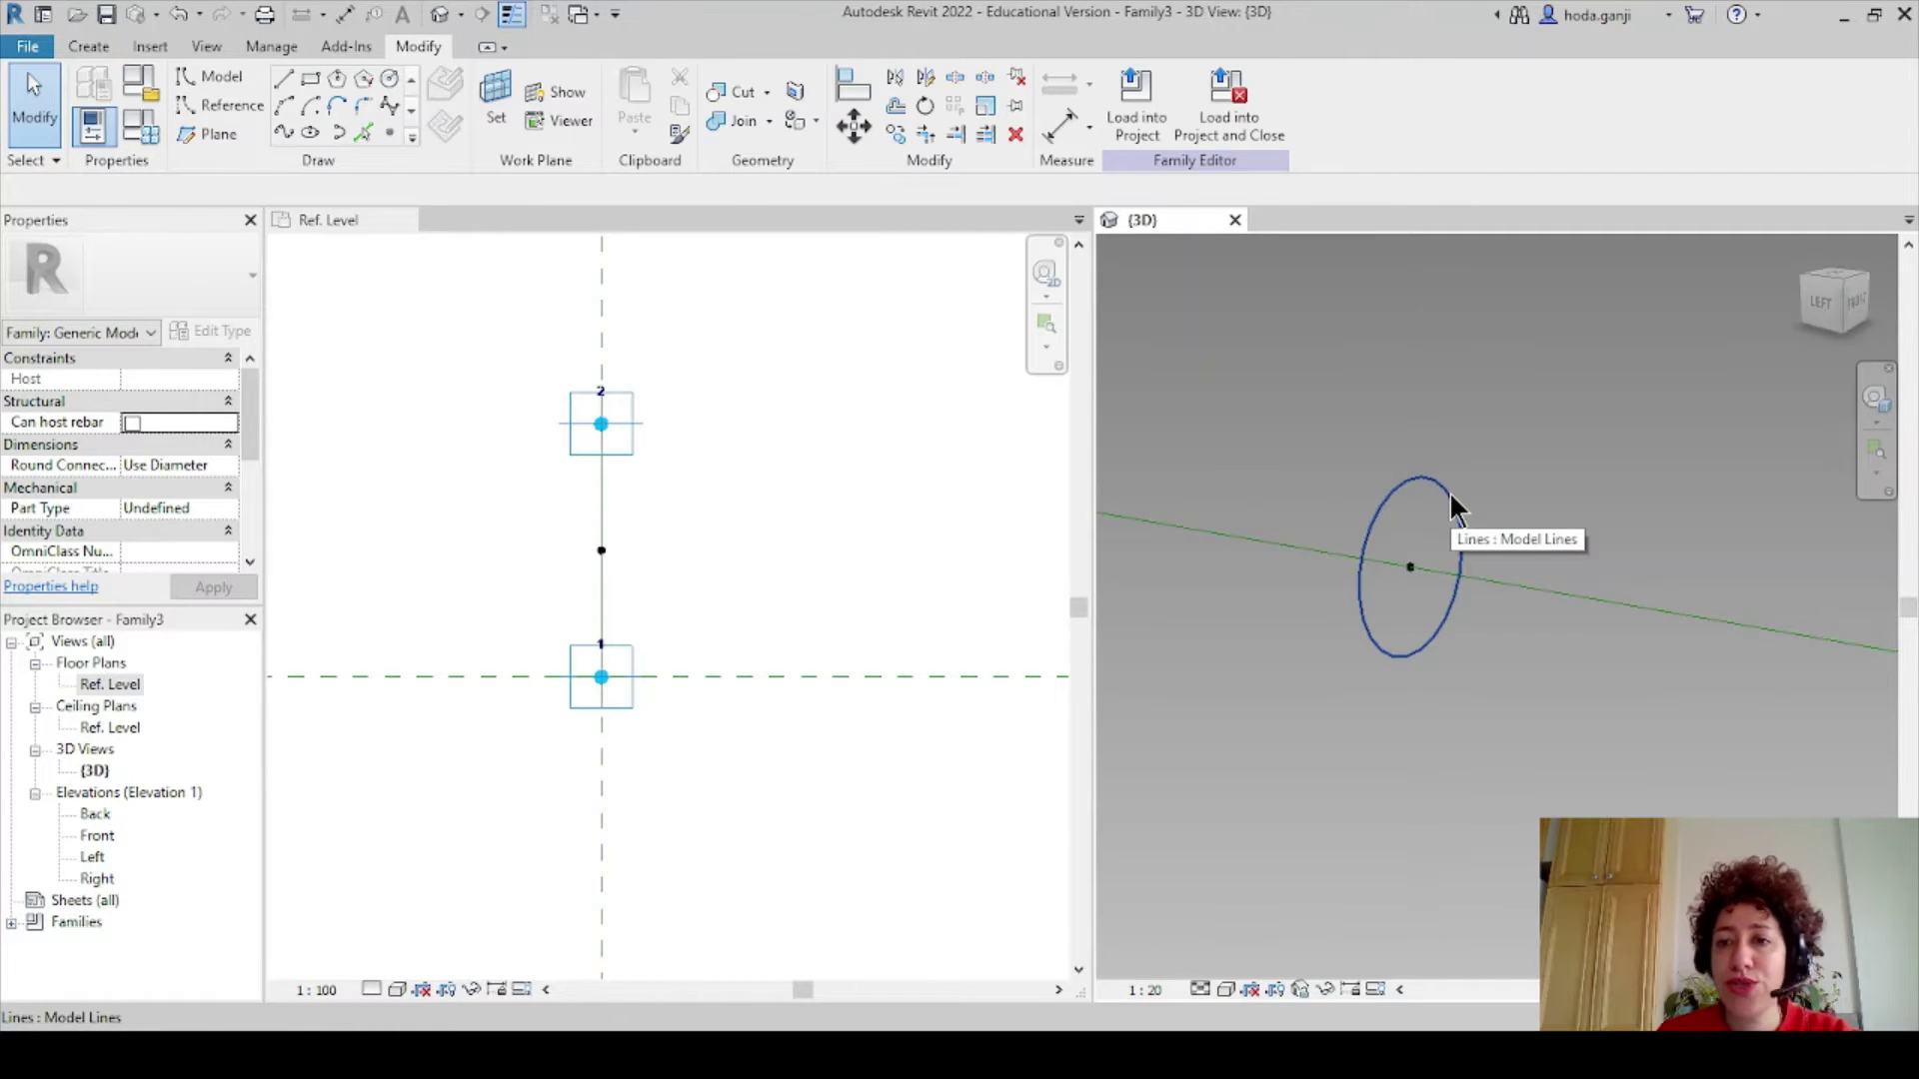
Make the circle's temporary 0.050 radius dimension permanent.
click(1451, 505)
scroll(1471, 599, up, 1)
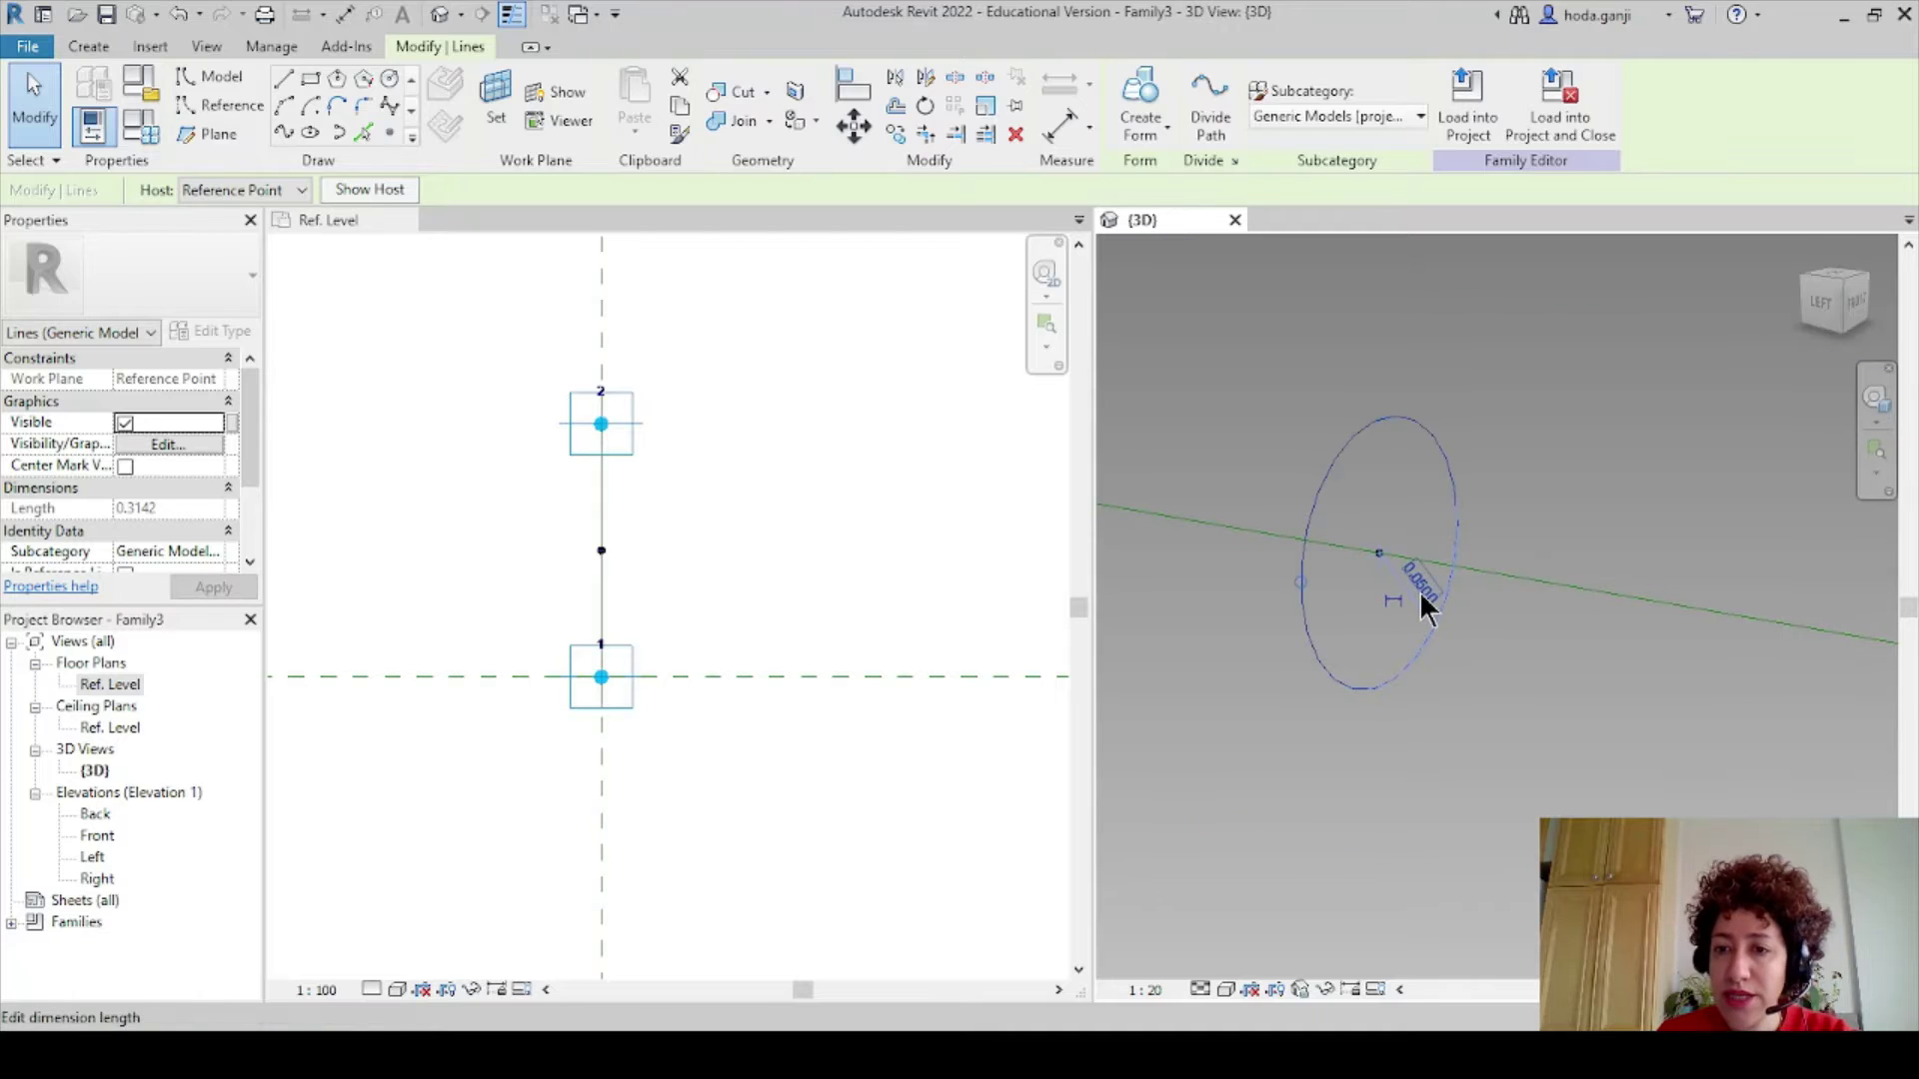
click(1417, 592)
key(Escape)
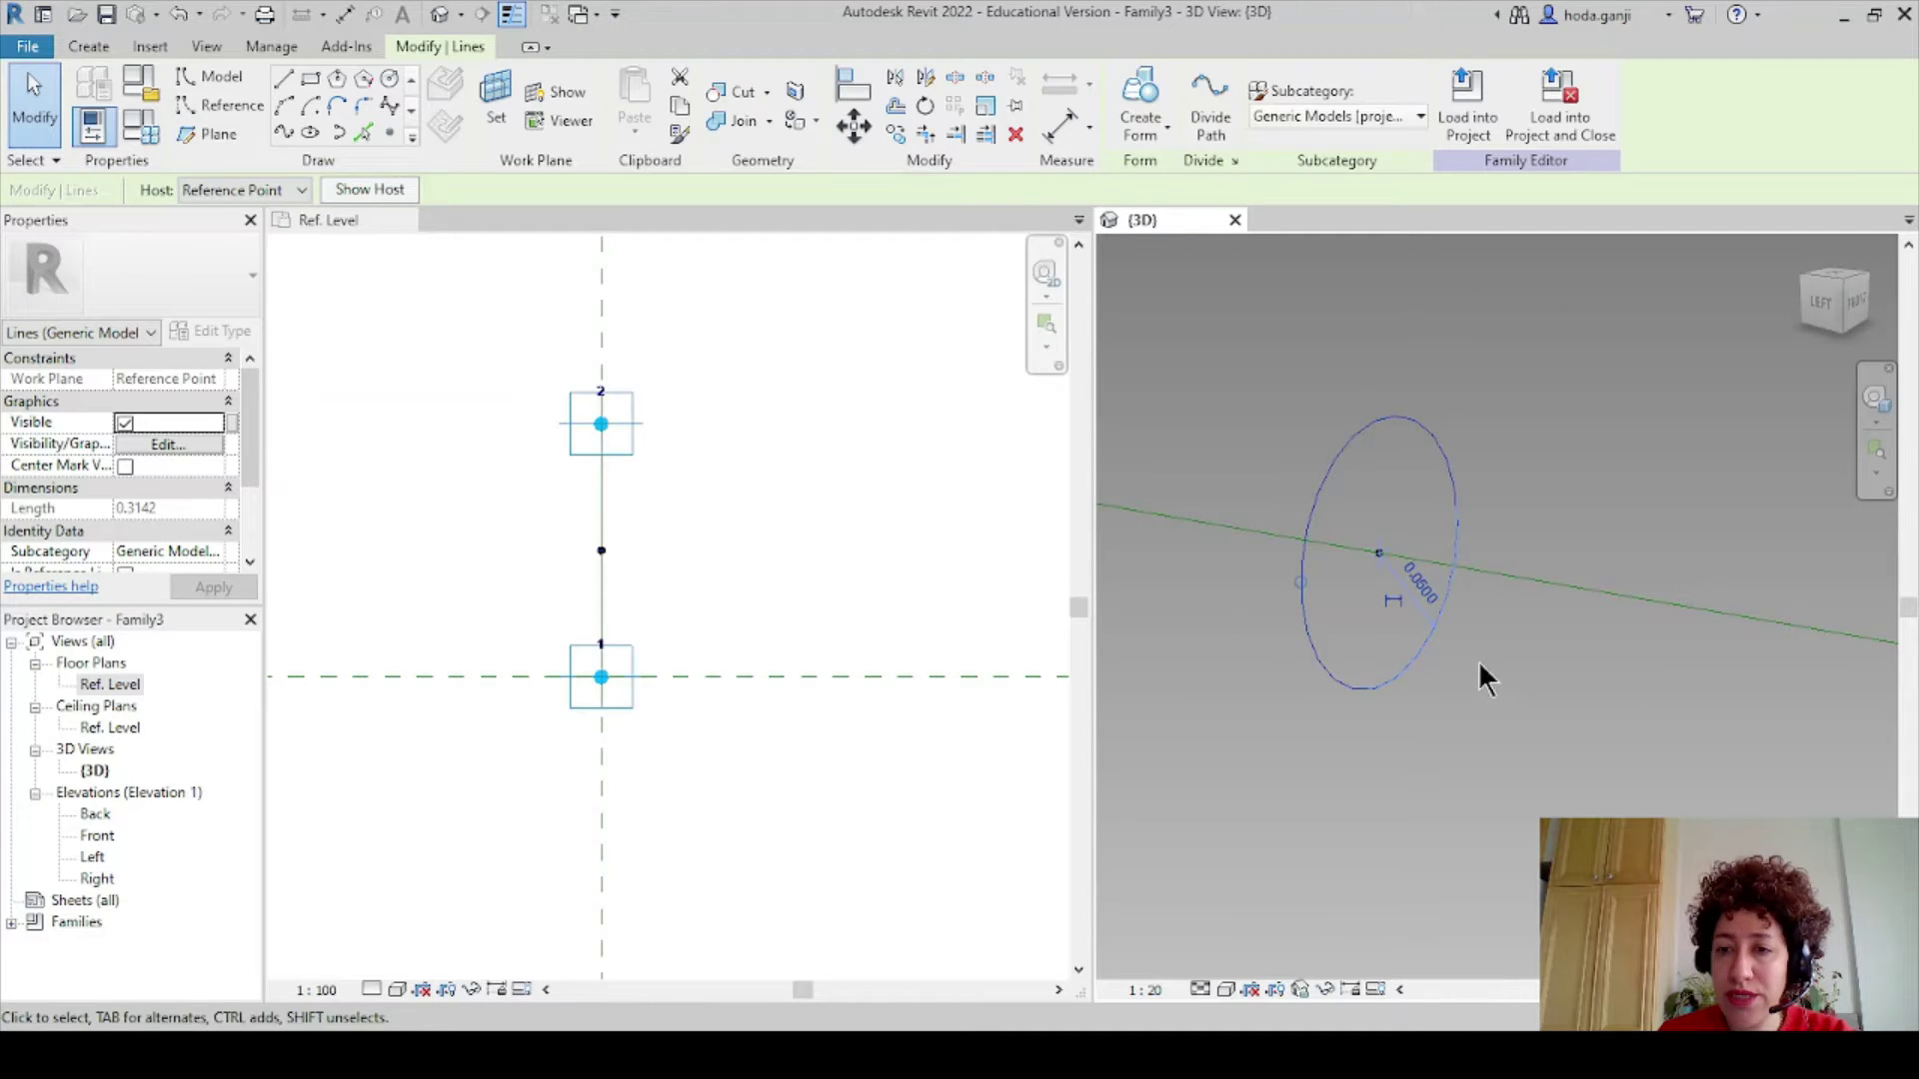
click(1392, 603)
scroll(1511, 675, down, 2)
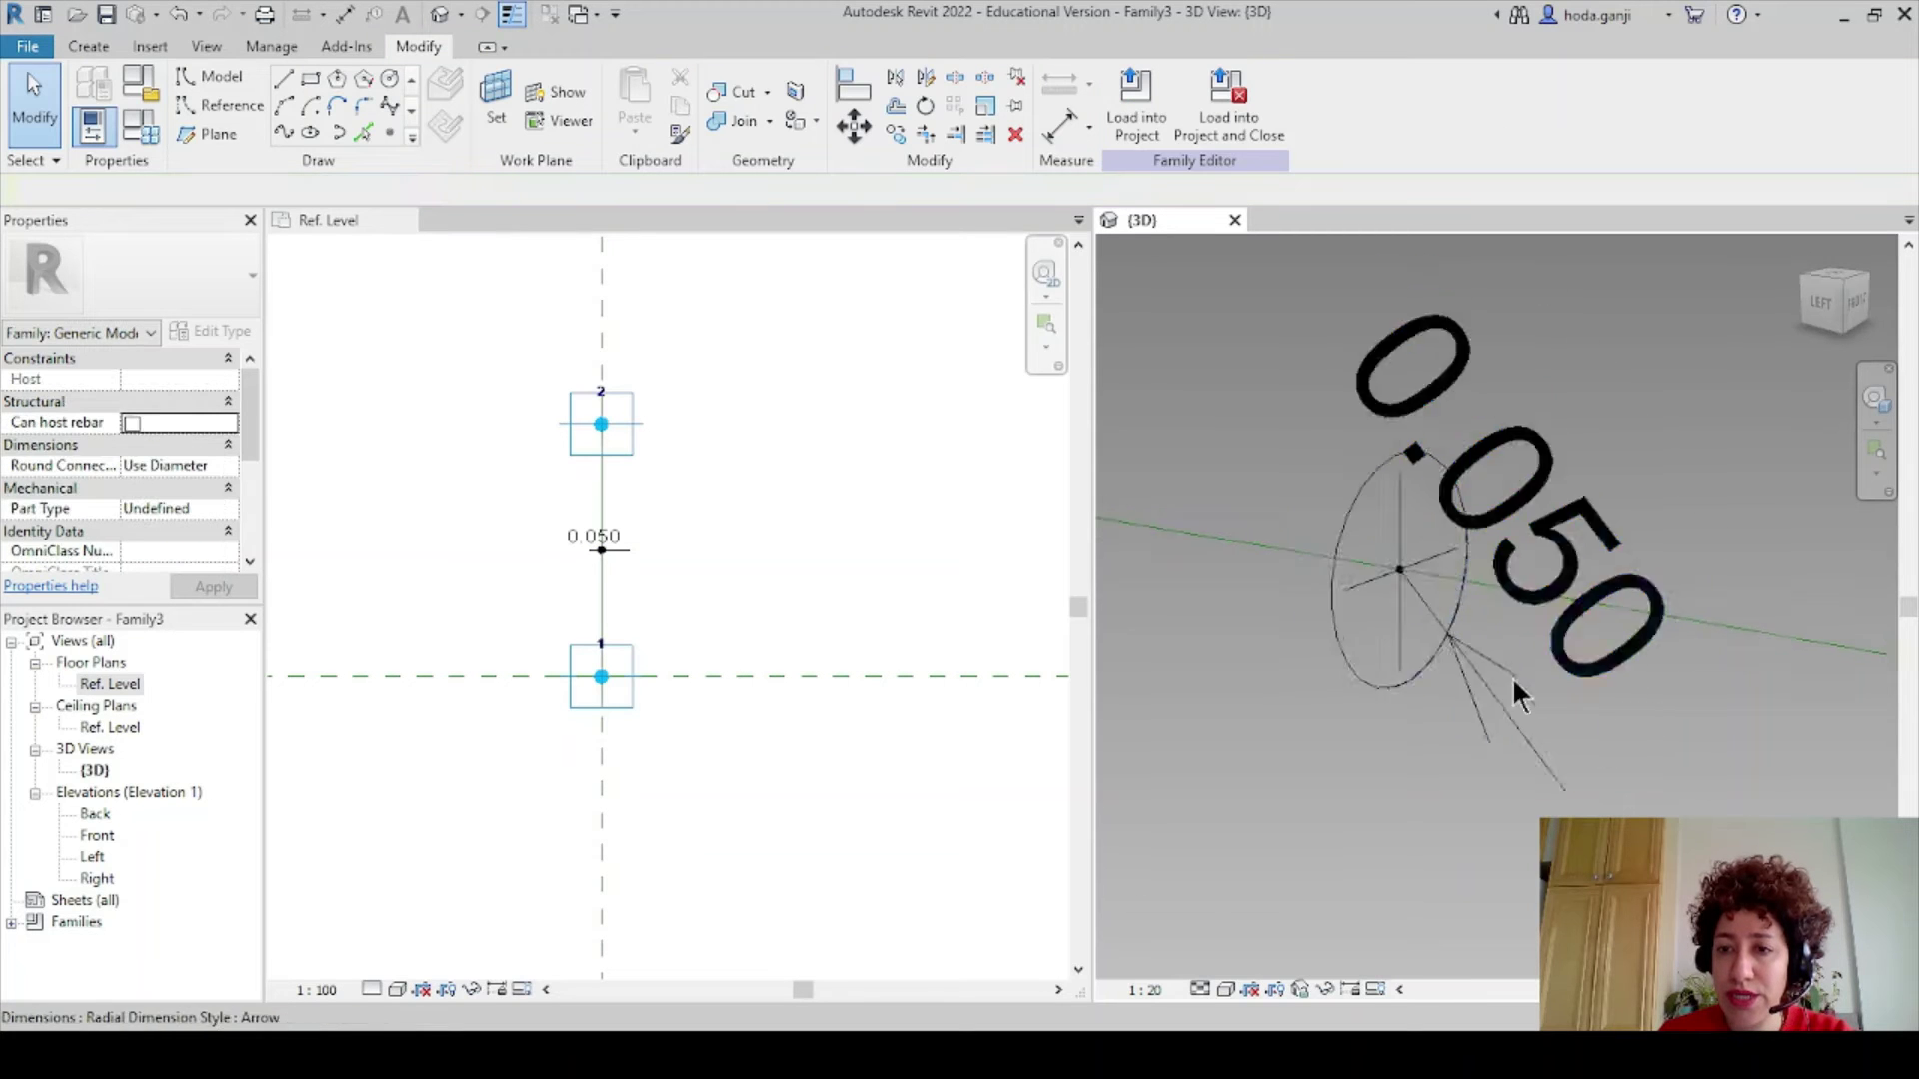
Label the radius dimension with a new family parameter named Diameter.
click(1504, 707)
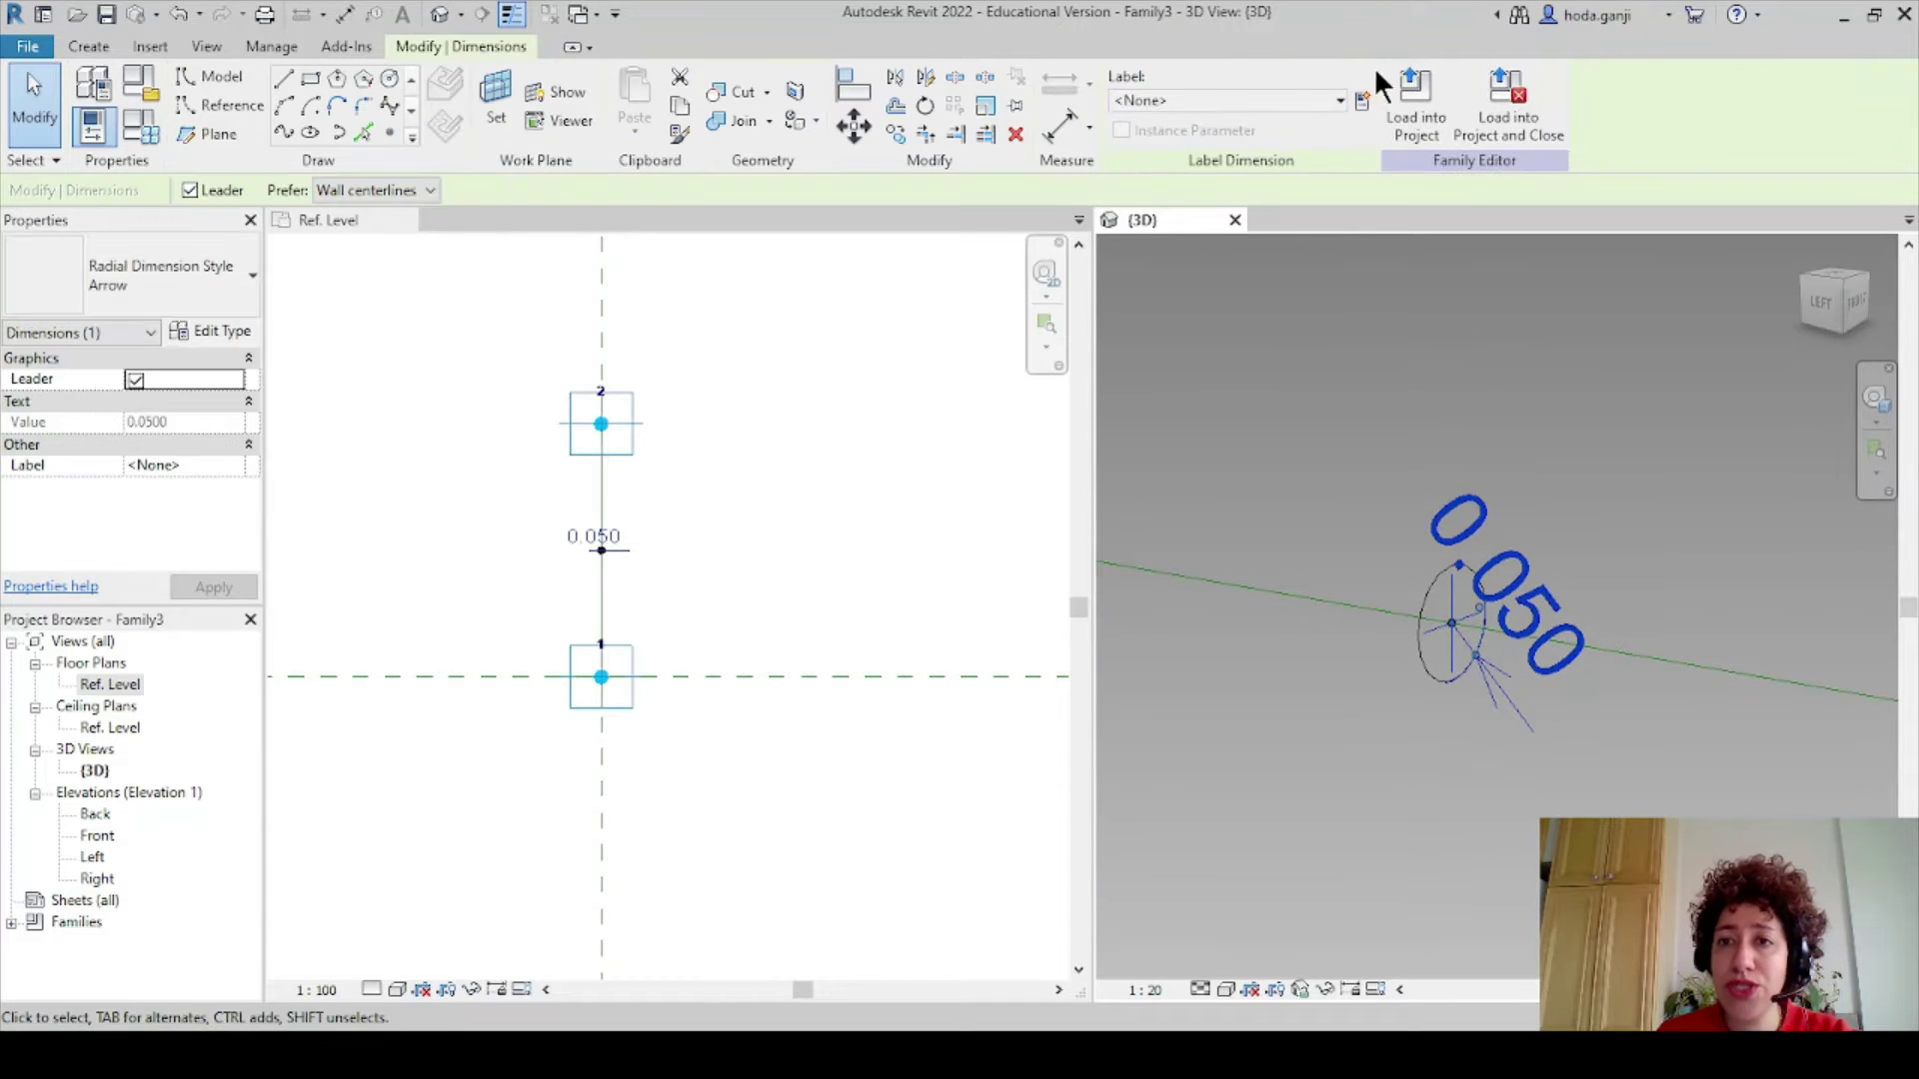
click(1363, 97)
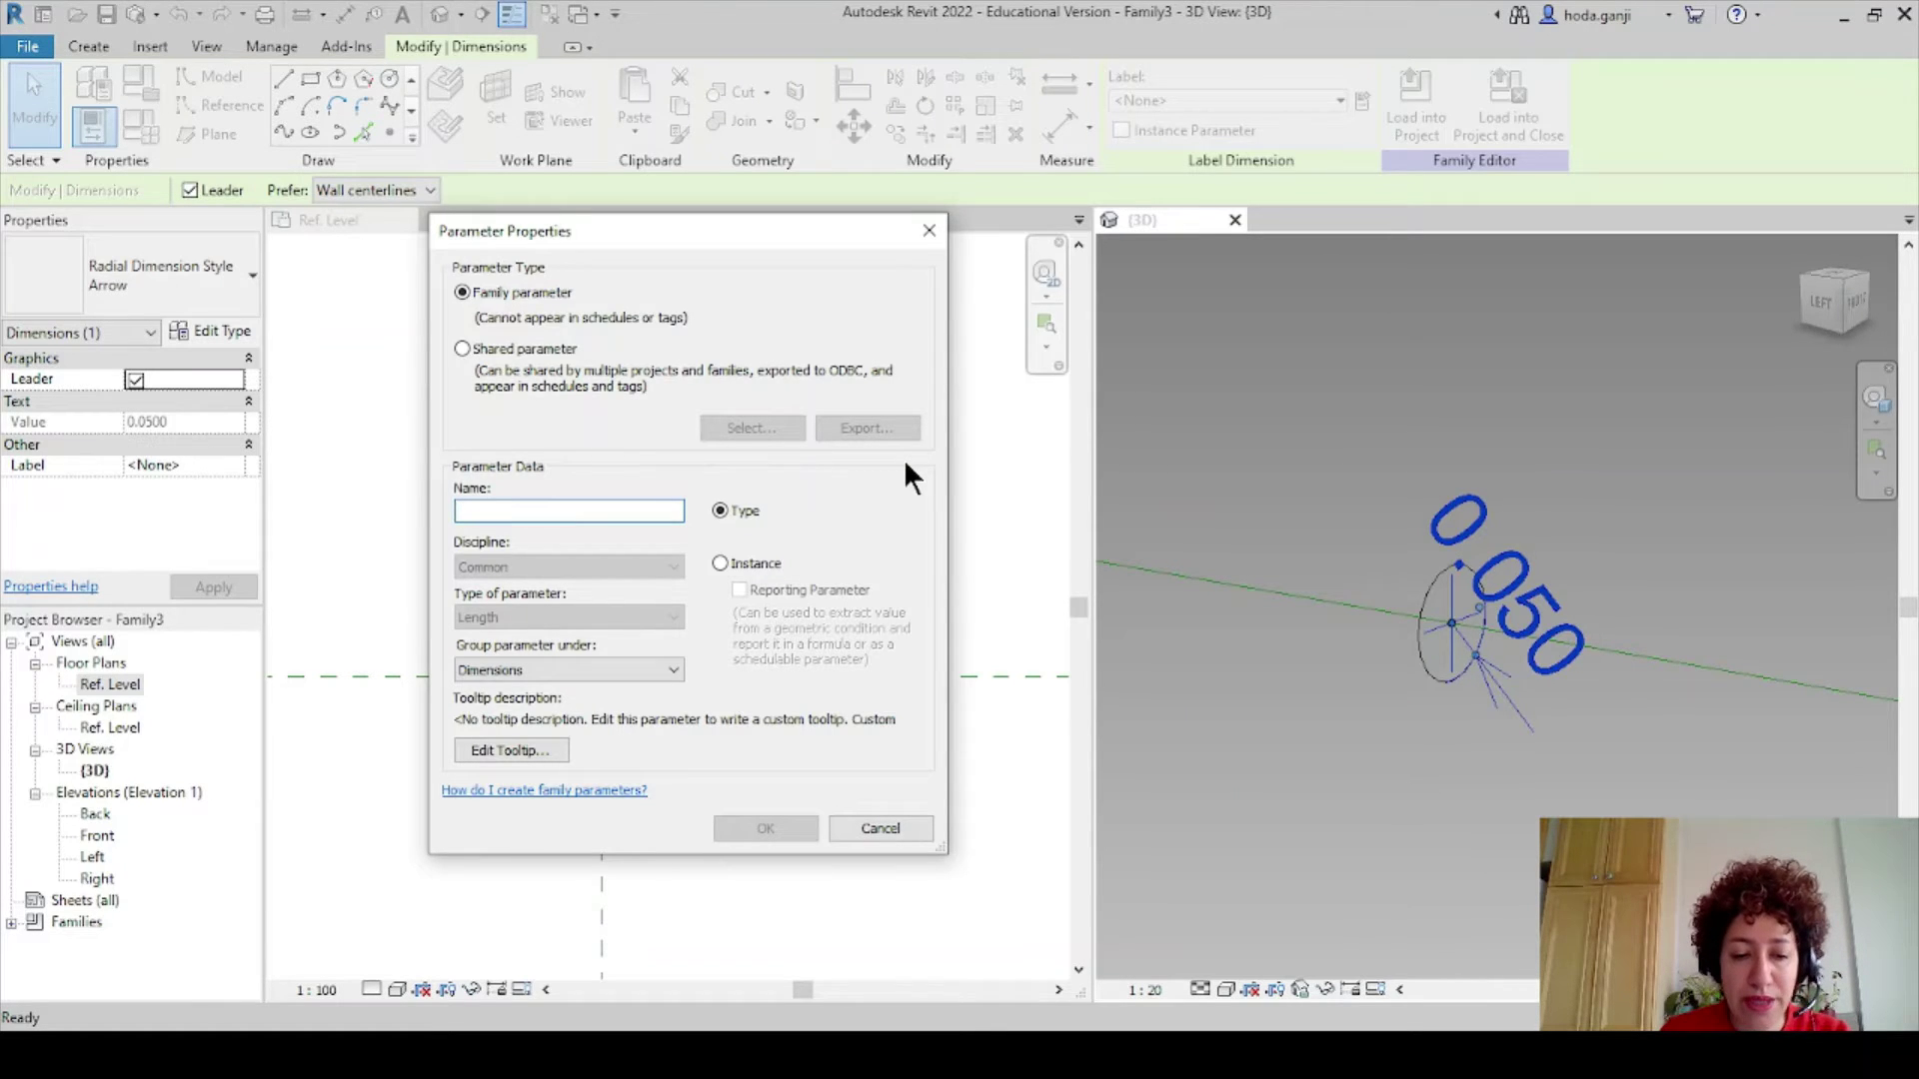
text(Diameter)
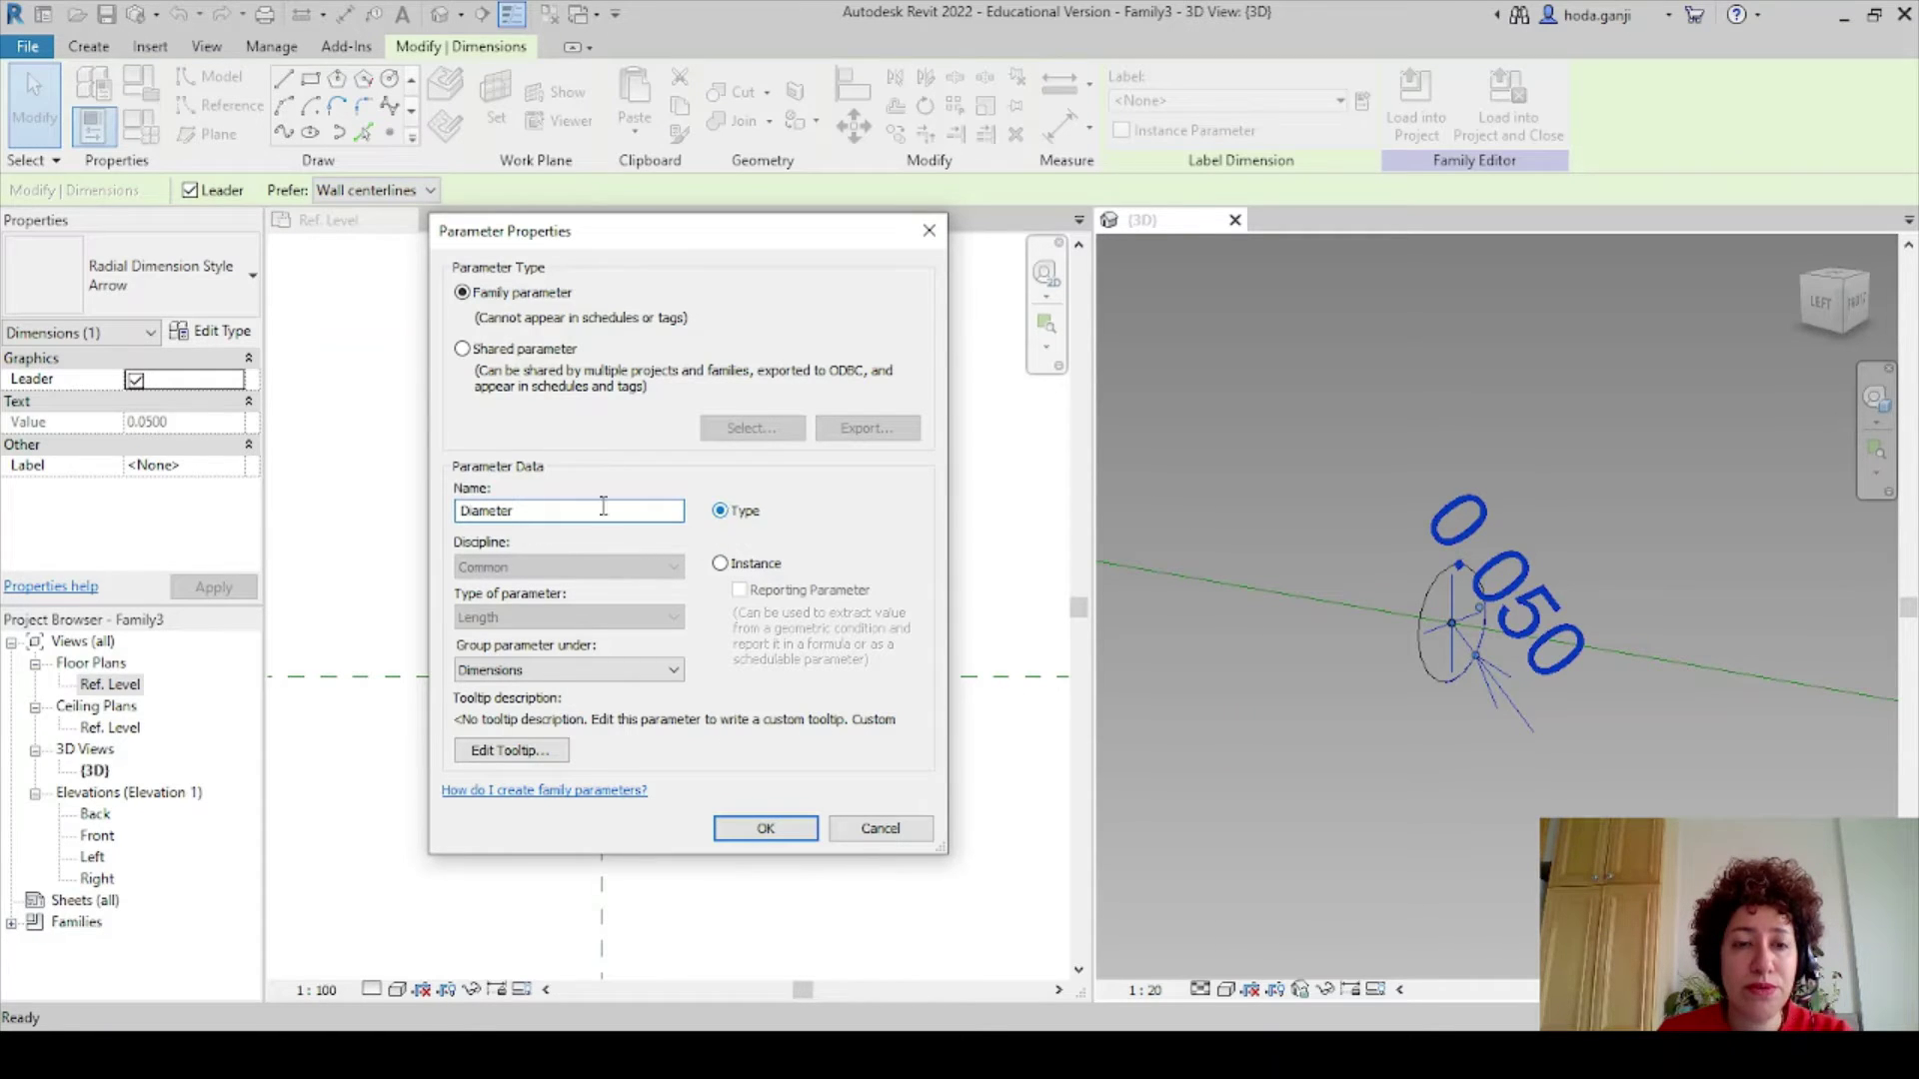
click(757, 821)
Deselect the Diameter dimension and select the reference line between the adaptive points.
scroll(1454, 436, down, 2)
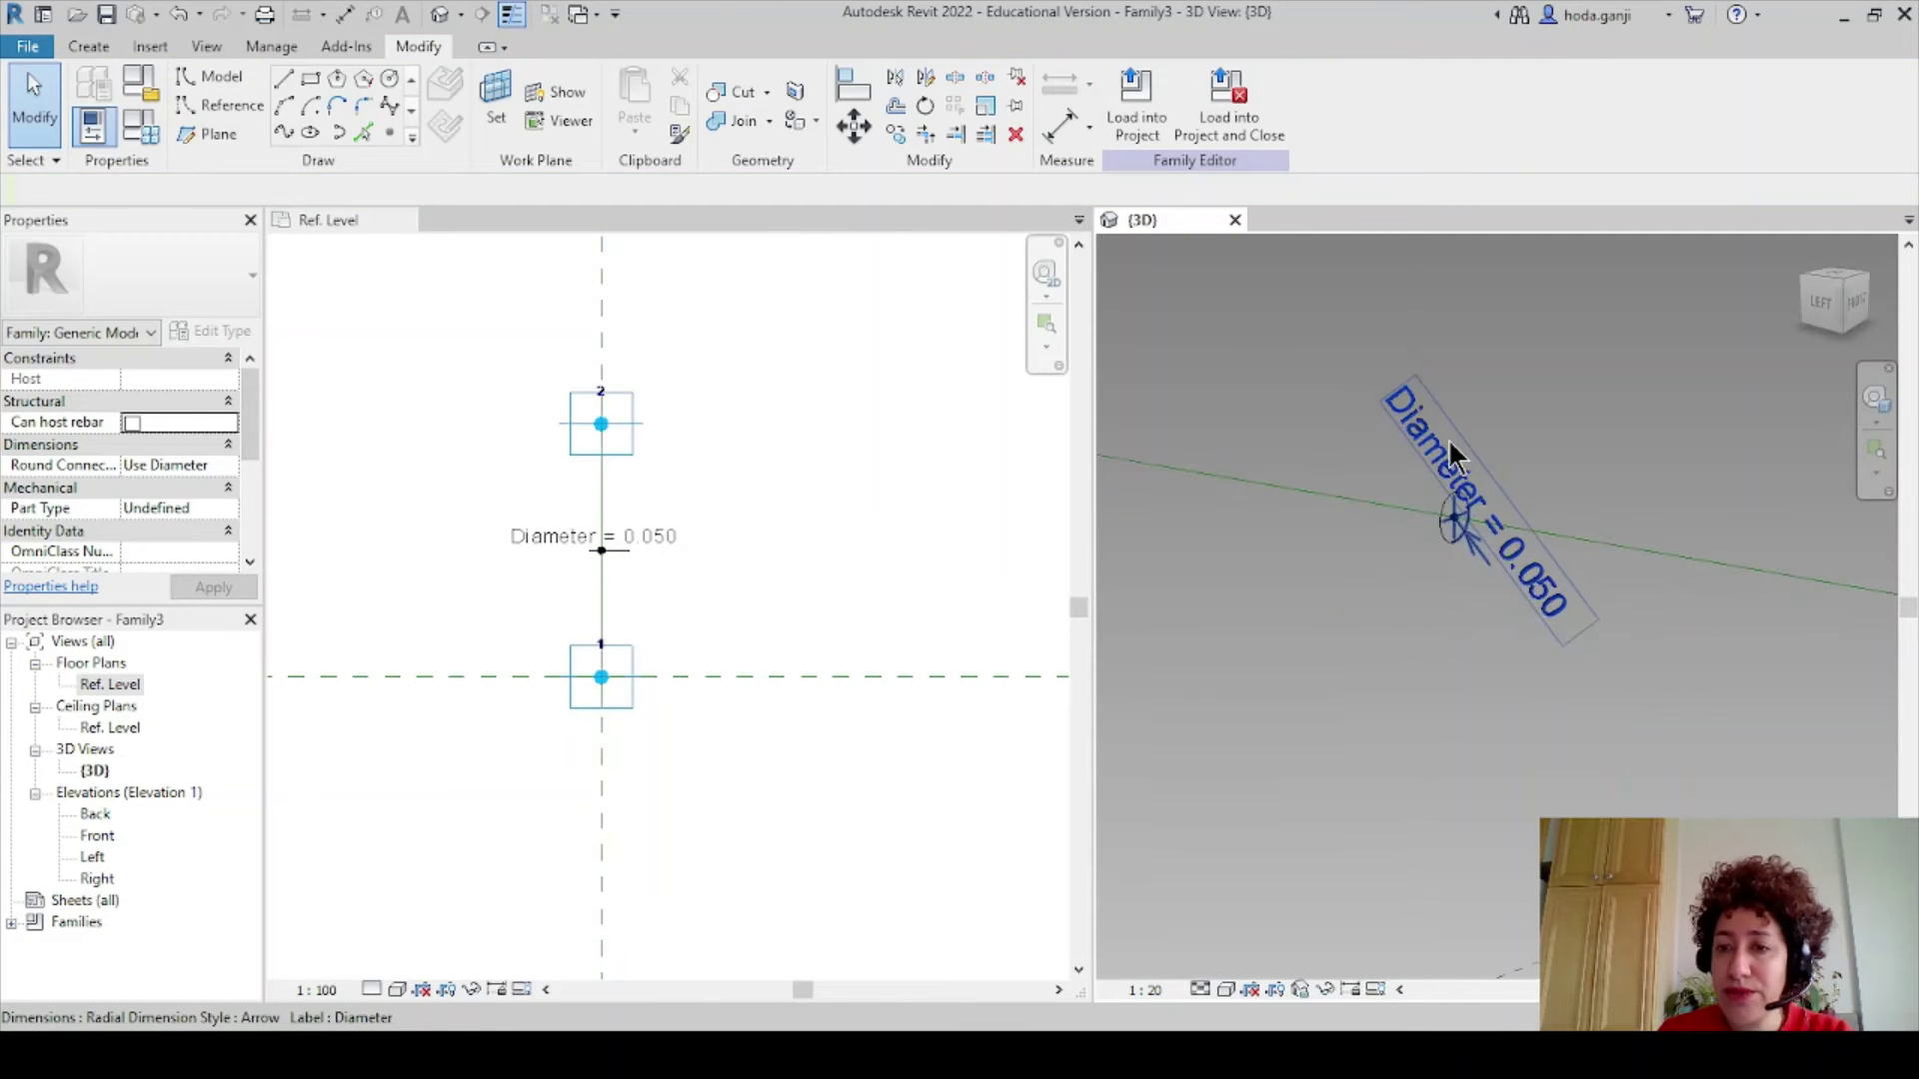
click(1448, 438)
scroll(1376, 599, down, 2)
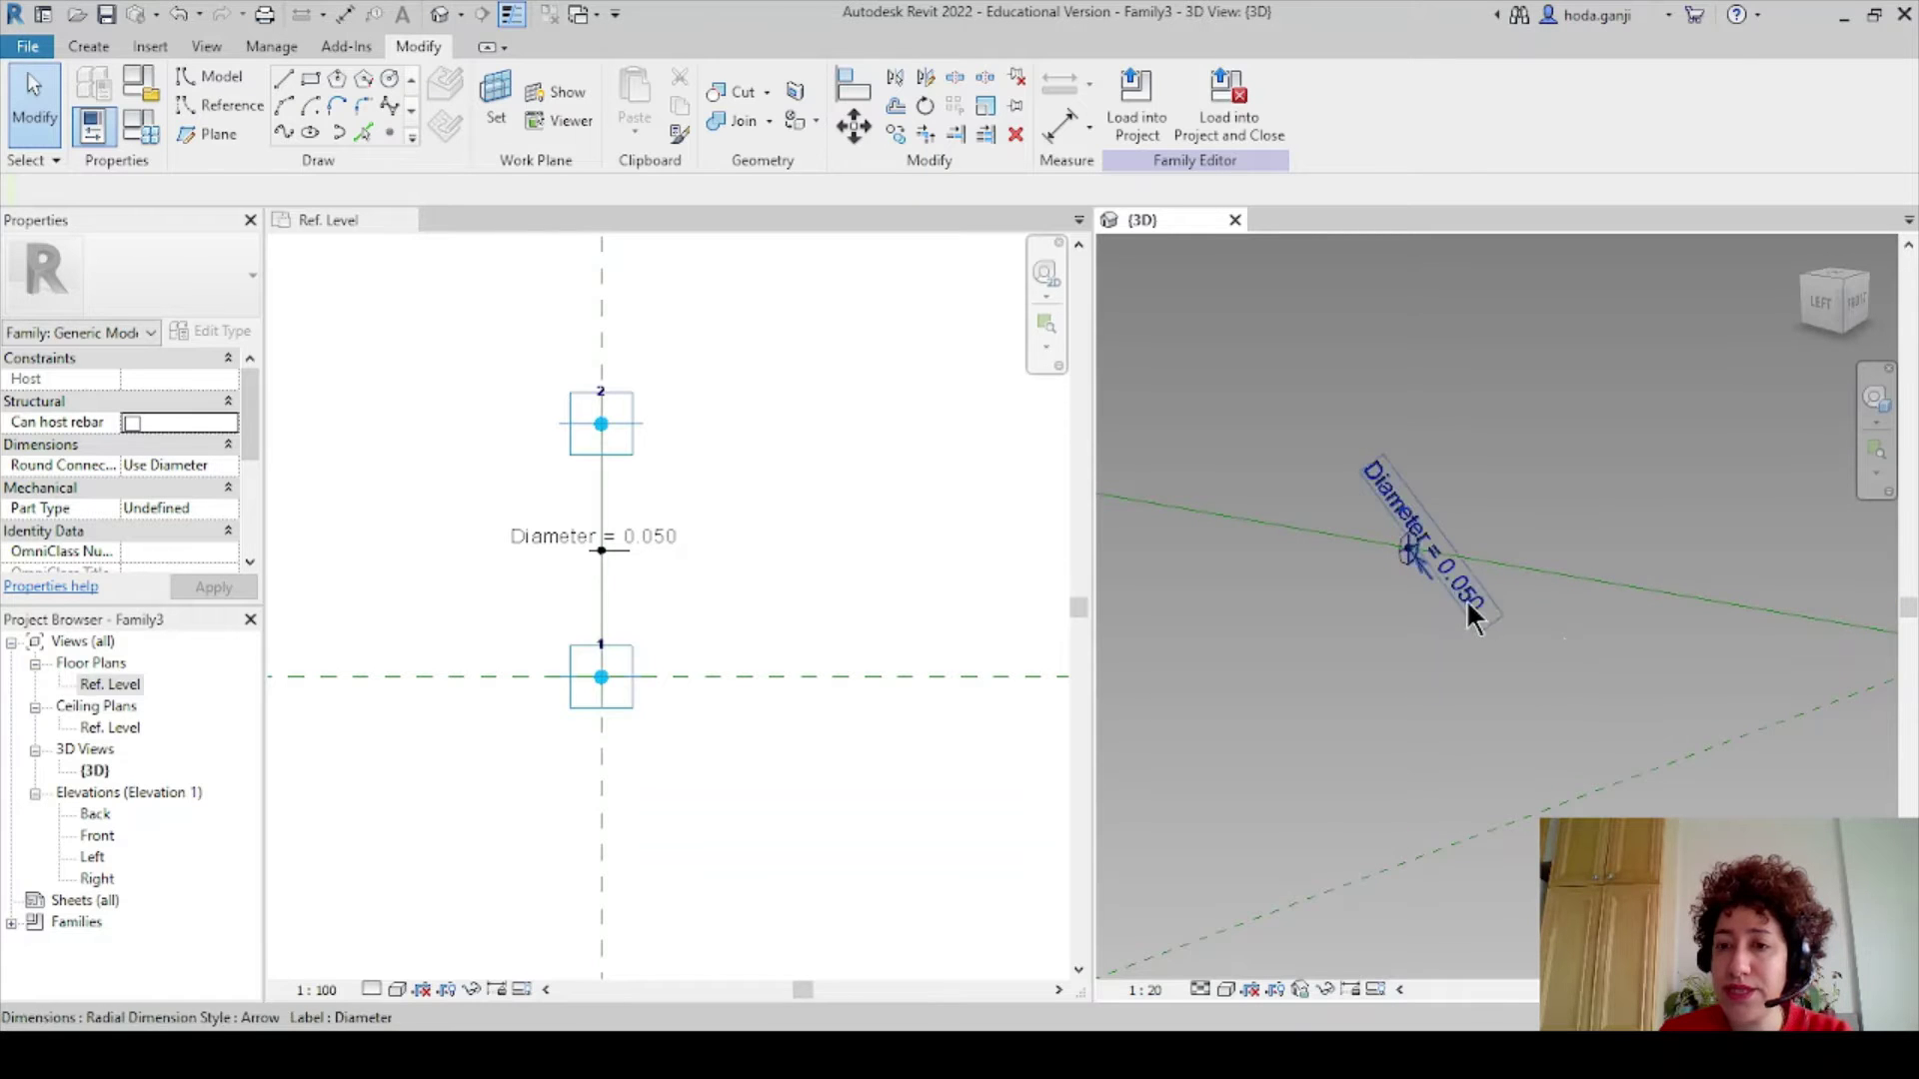
click(1544, 566)
scroll(1374, 594, up, 3)
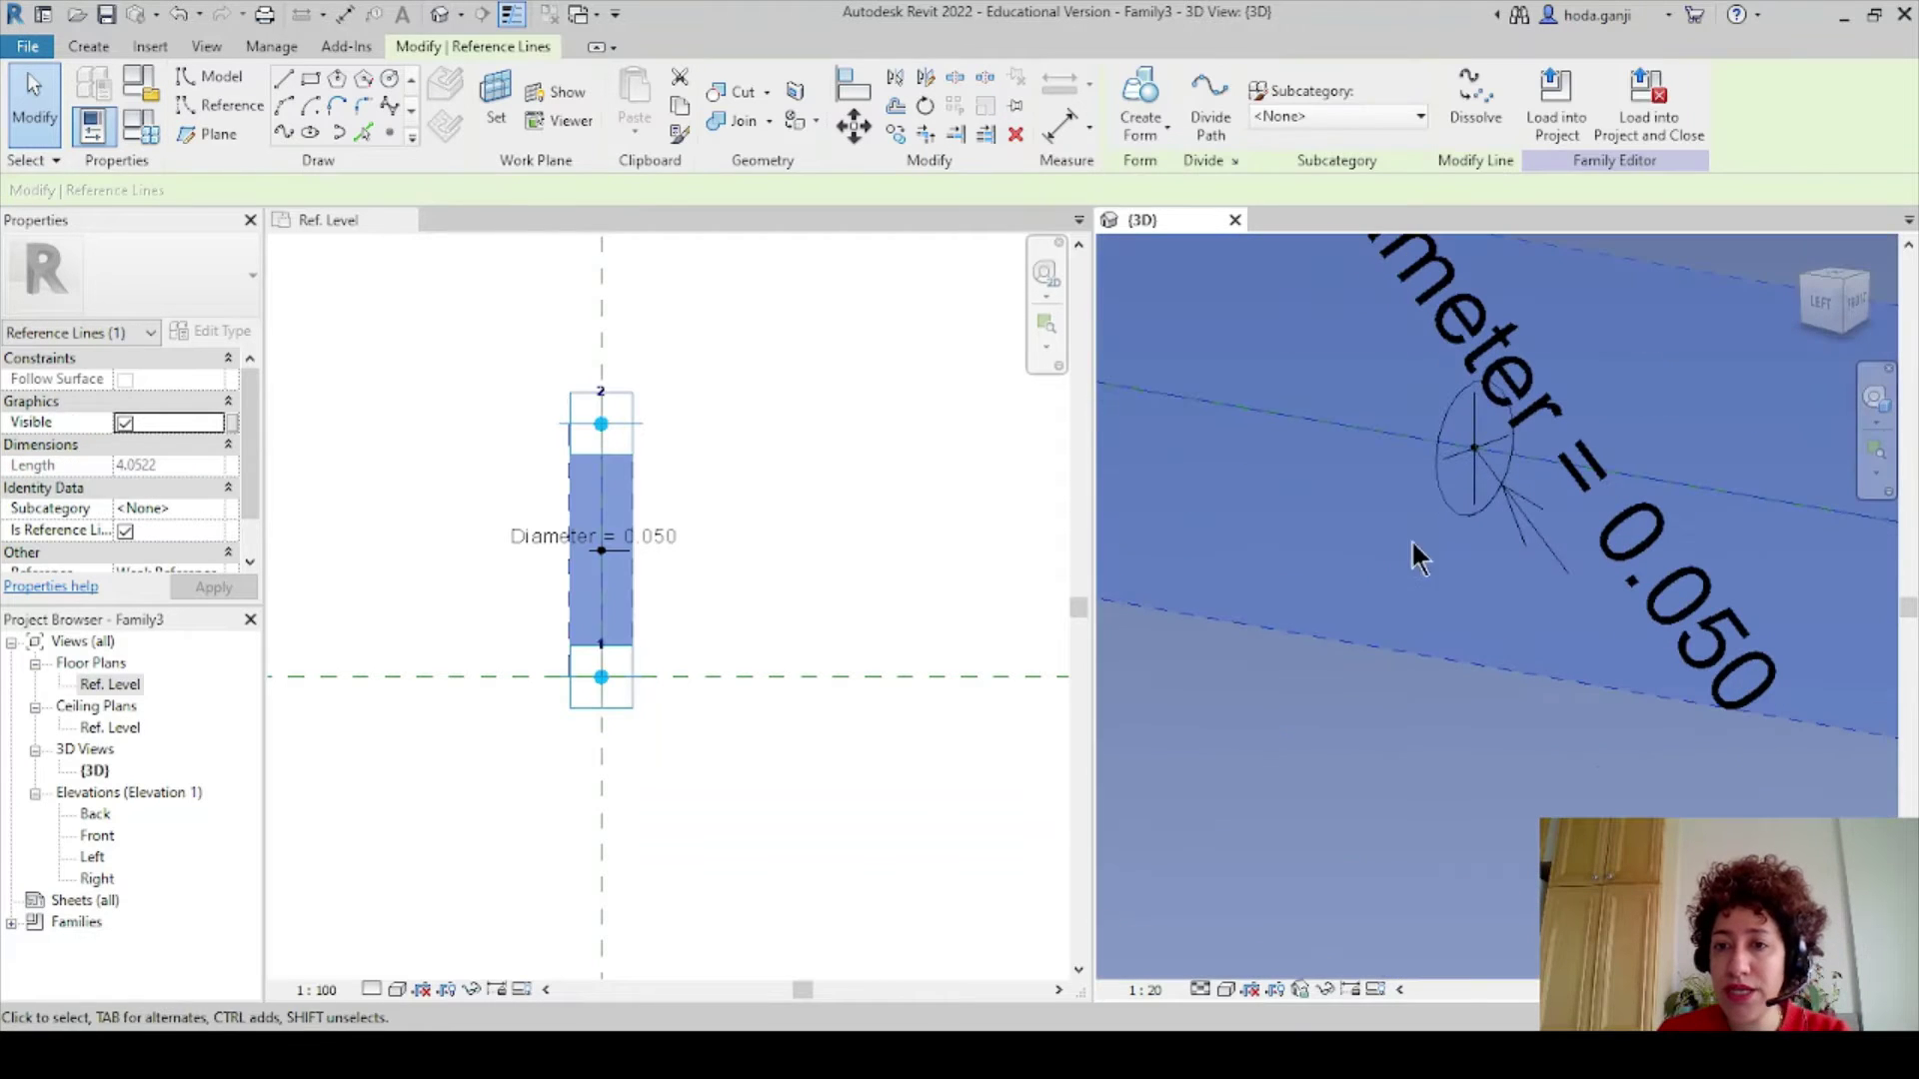
Add the circle to the selection, verify categories with Filter, and create the solid form.
ctrl+click(1447, 506)
scroll(1429, 525, down, 2)
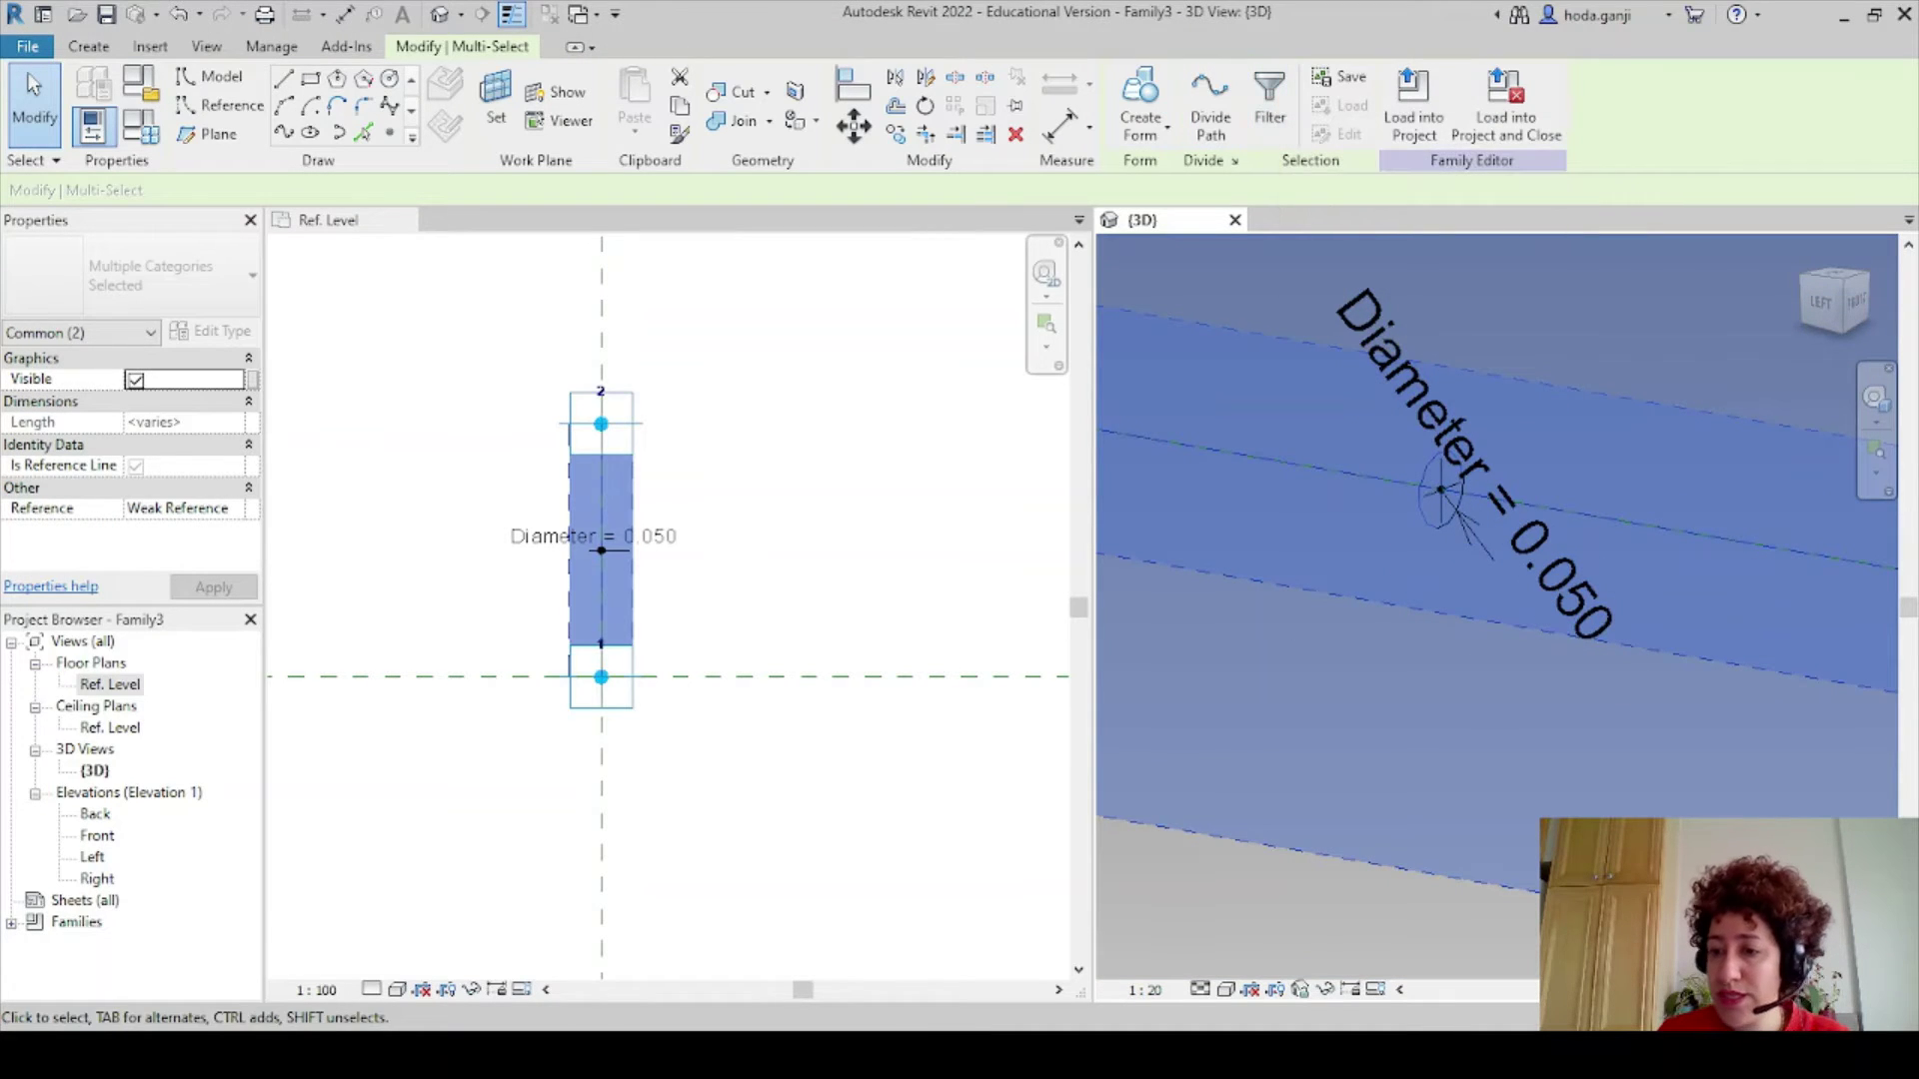
click(1270, 105)
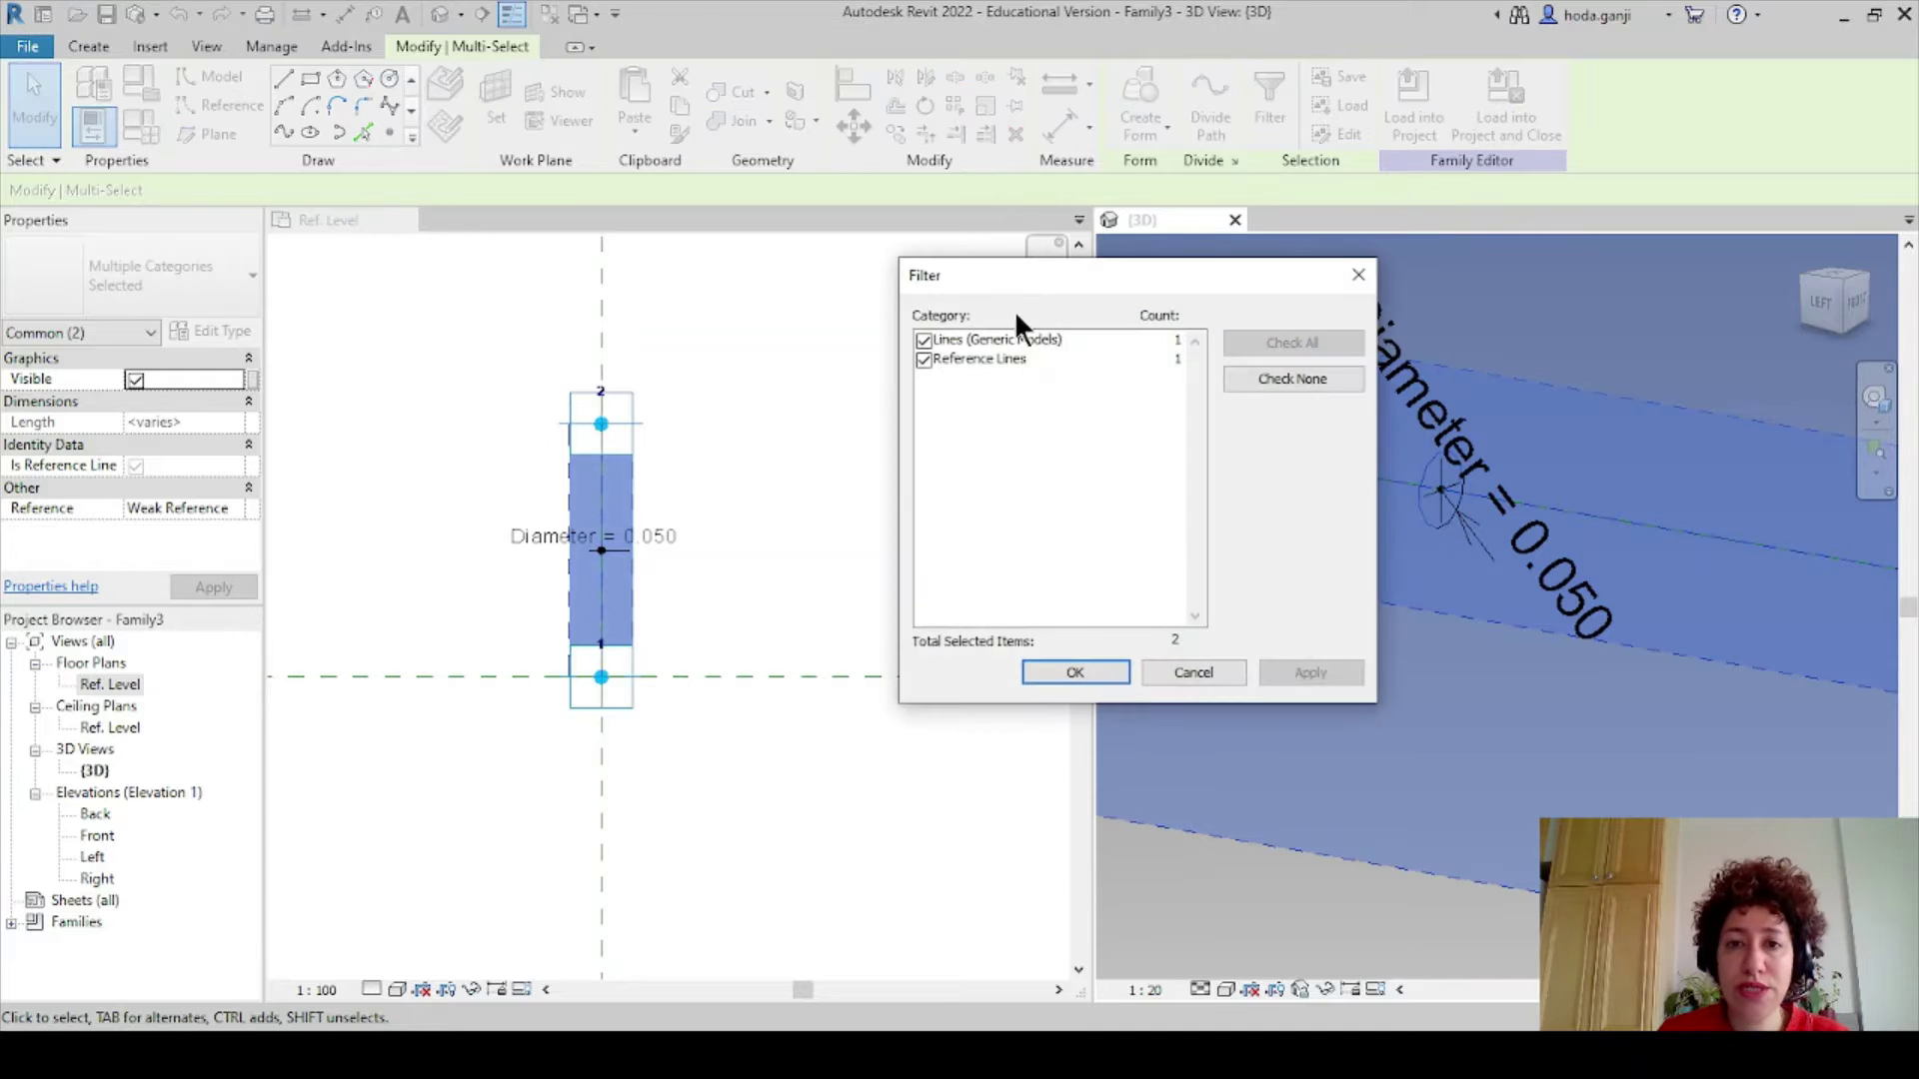
key(Return)
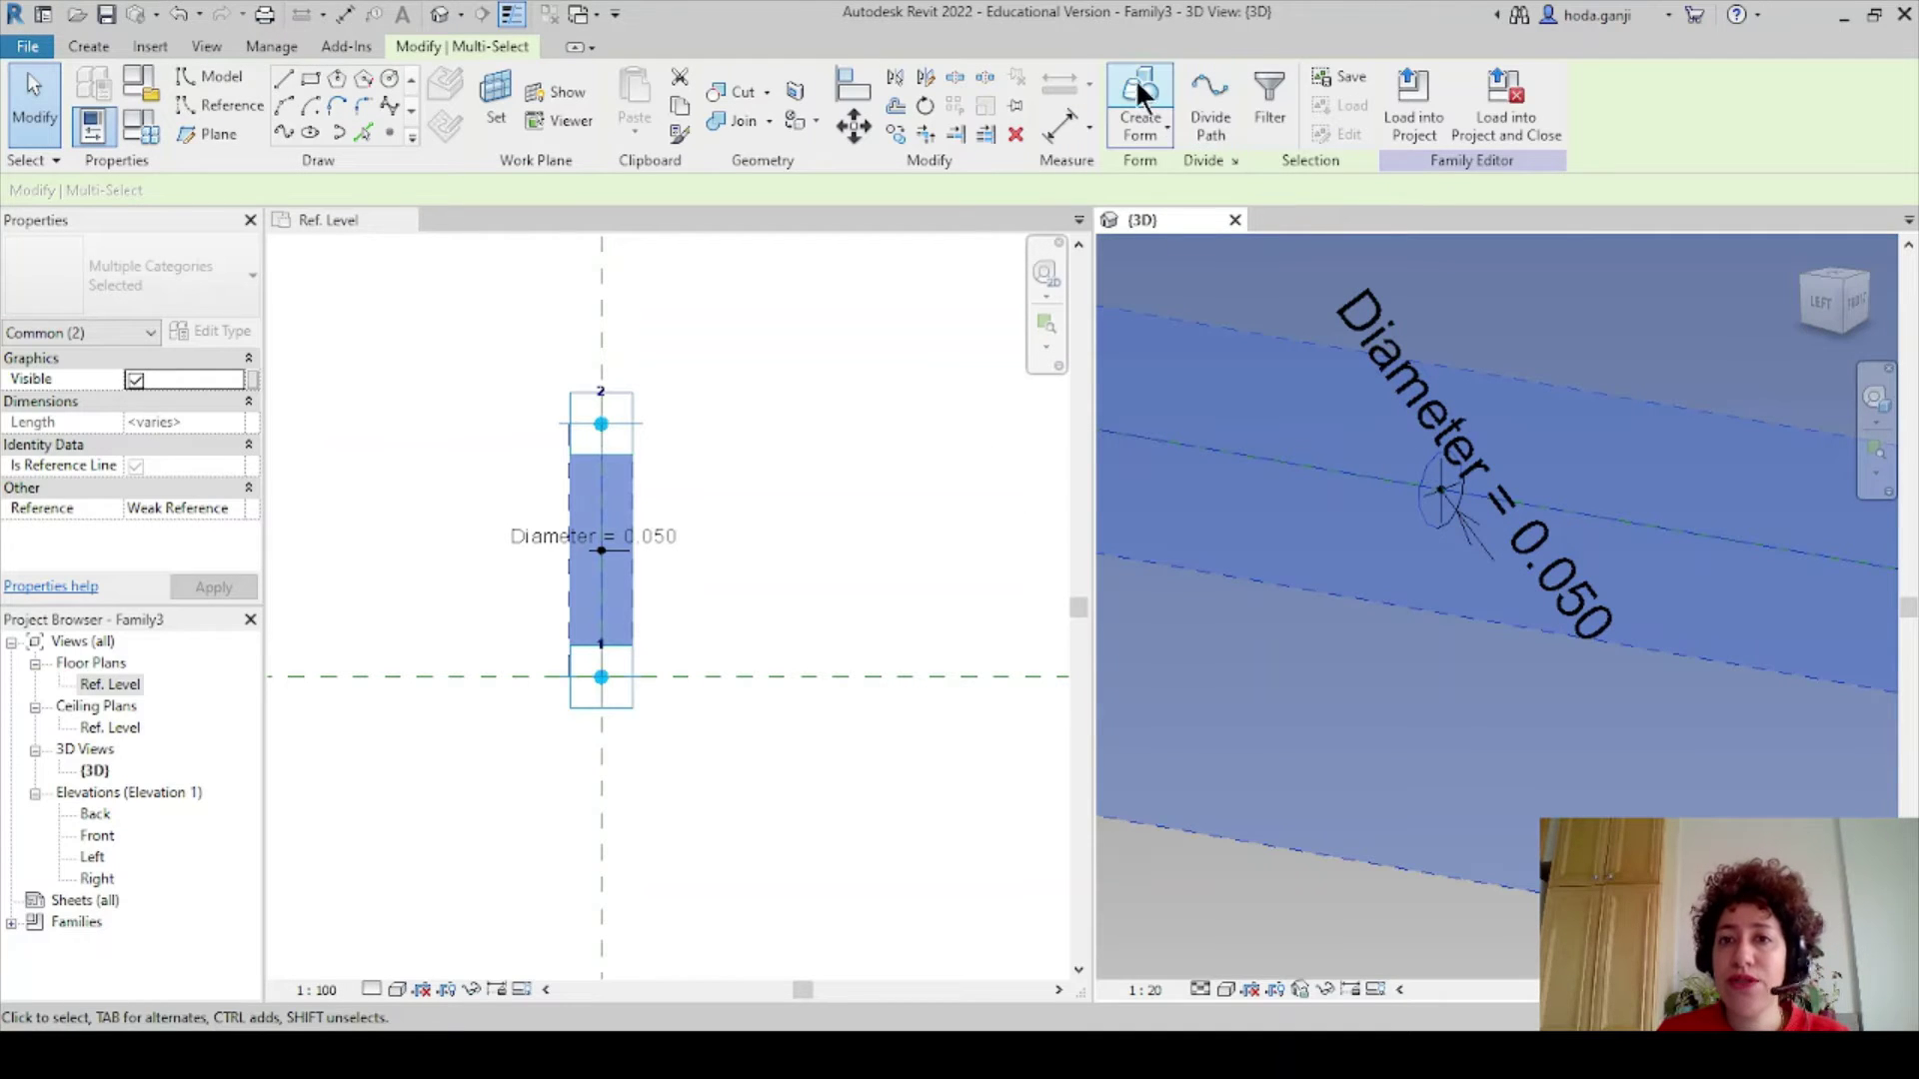
click(1137, 92)
scroll(1455, 484, down, 4)
Set the family's Diameter parameter to 0.200 and apply it to the pipe.
scroll(1423, 615, up, 3)
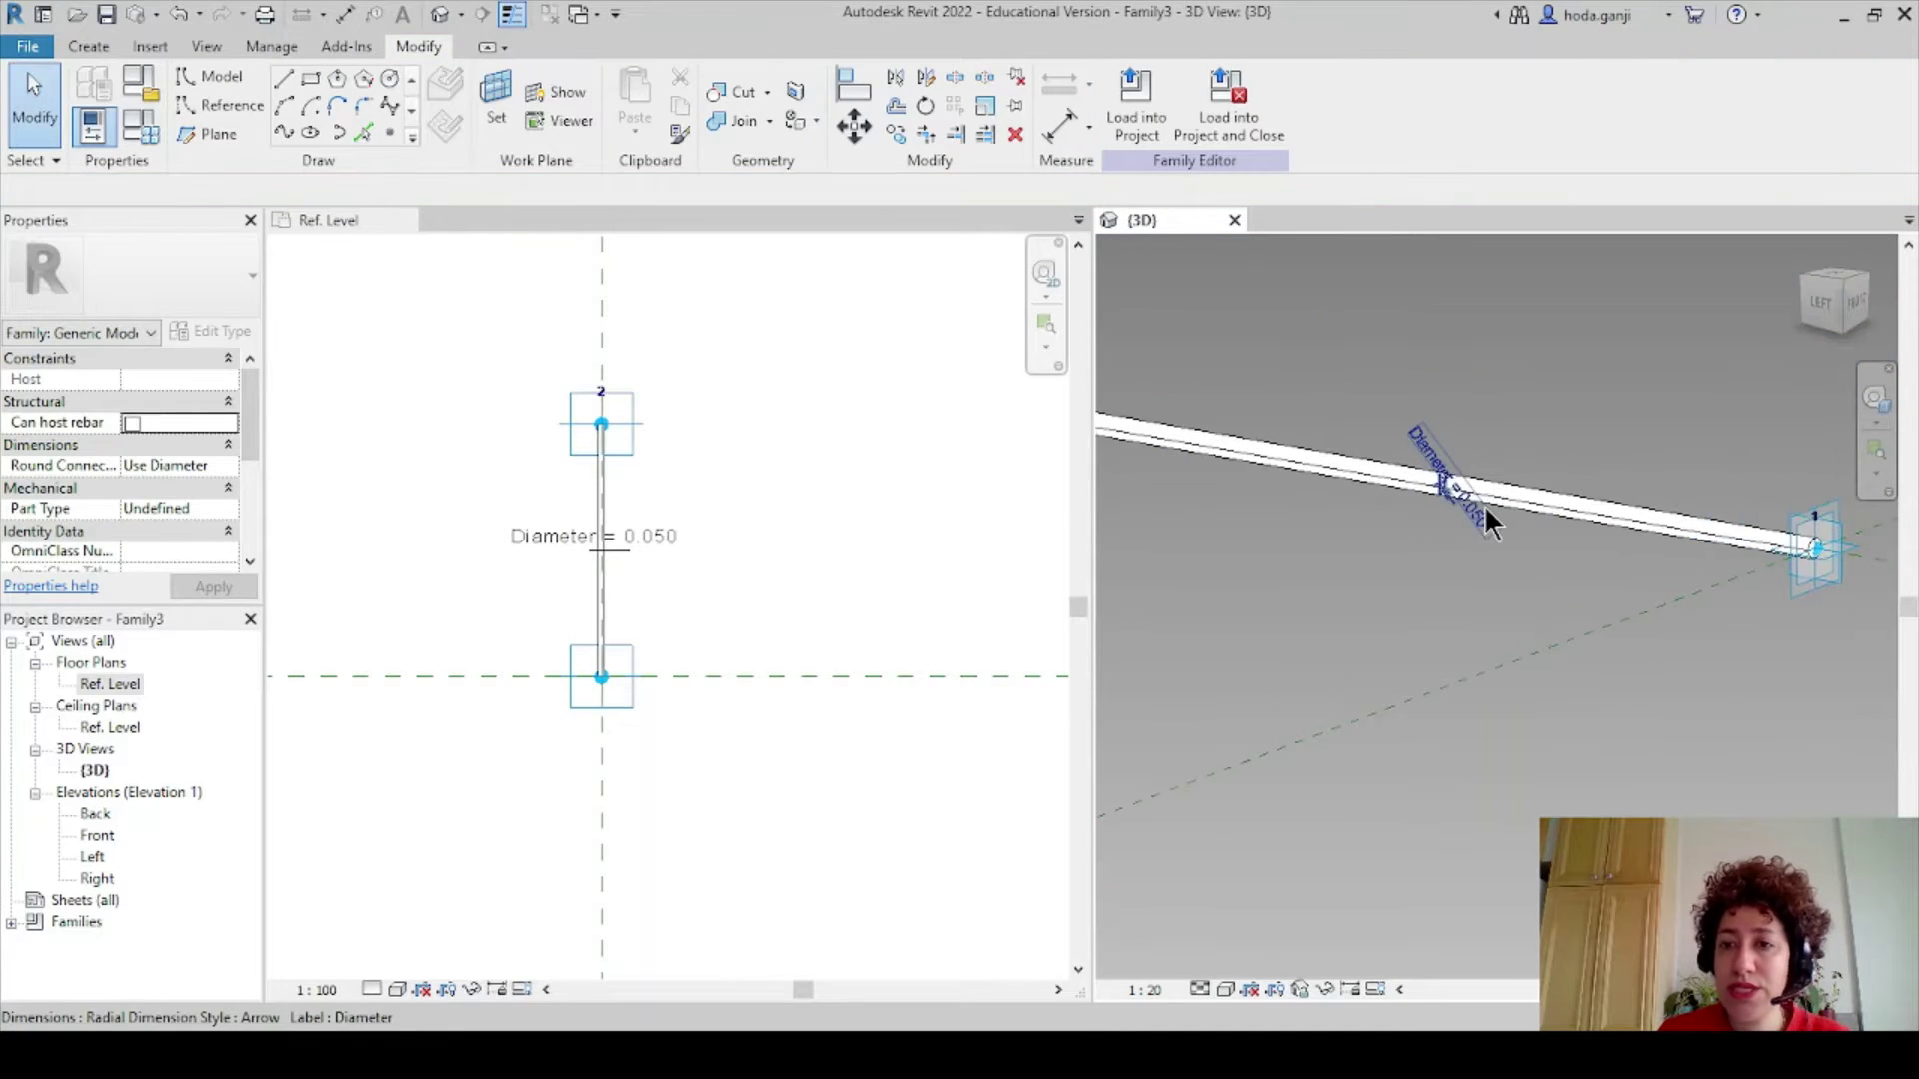
click(146, 116)
click(501, 448)
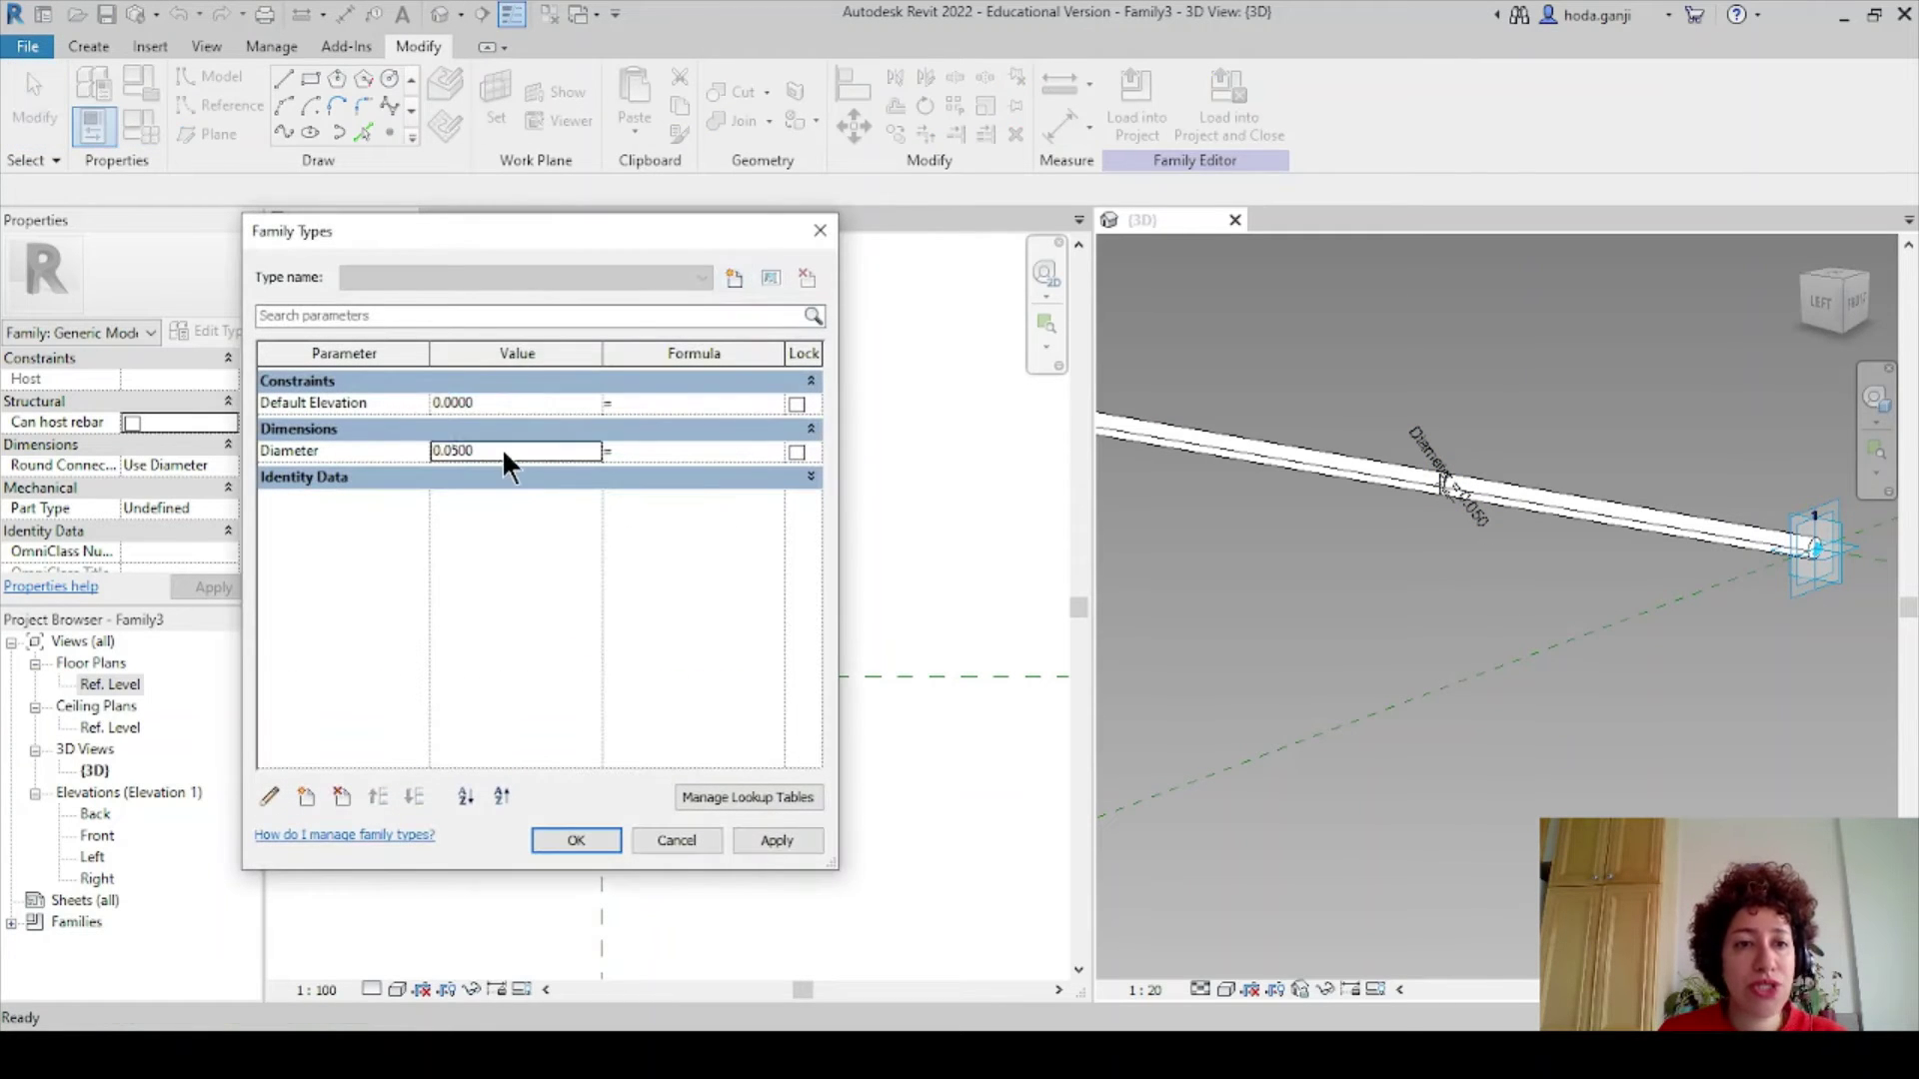
text(2)
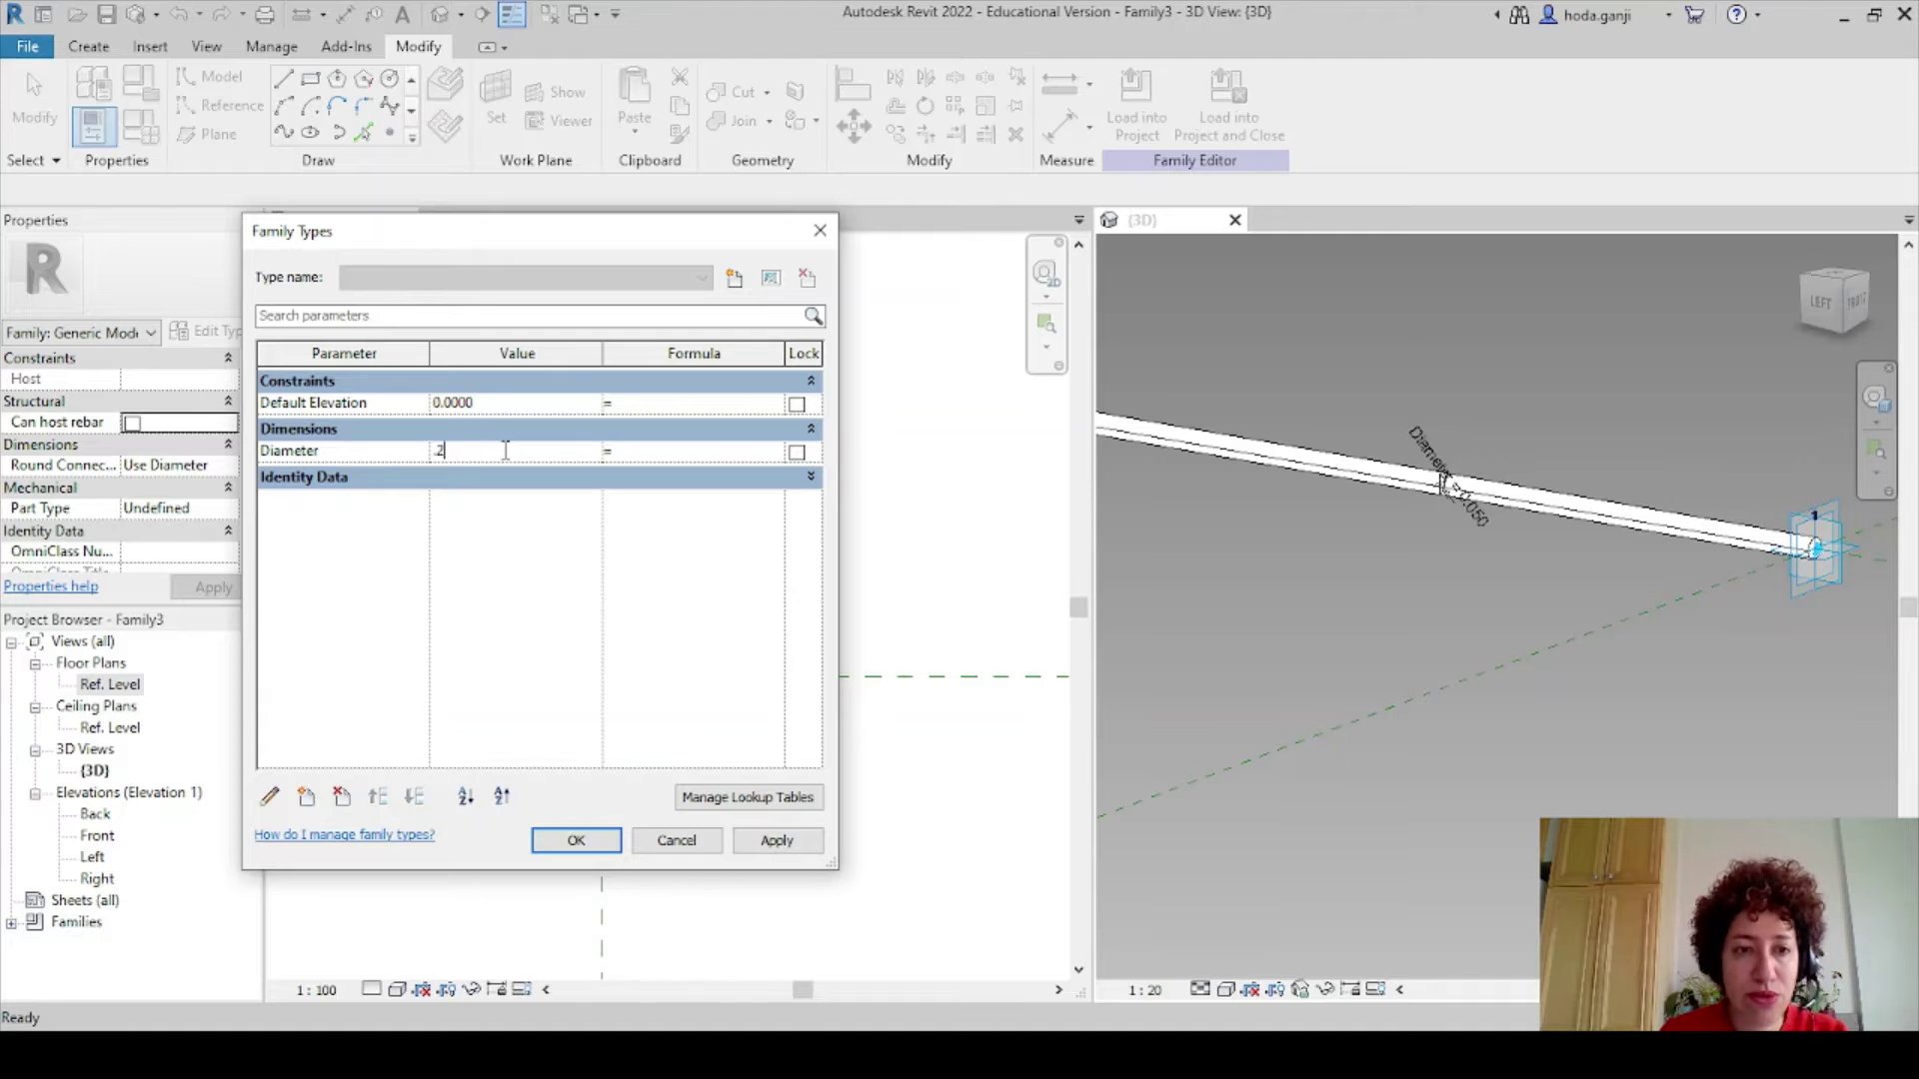
click(748, 843)
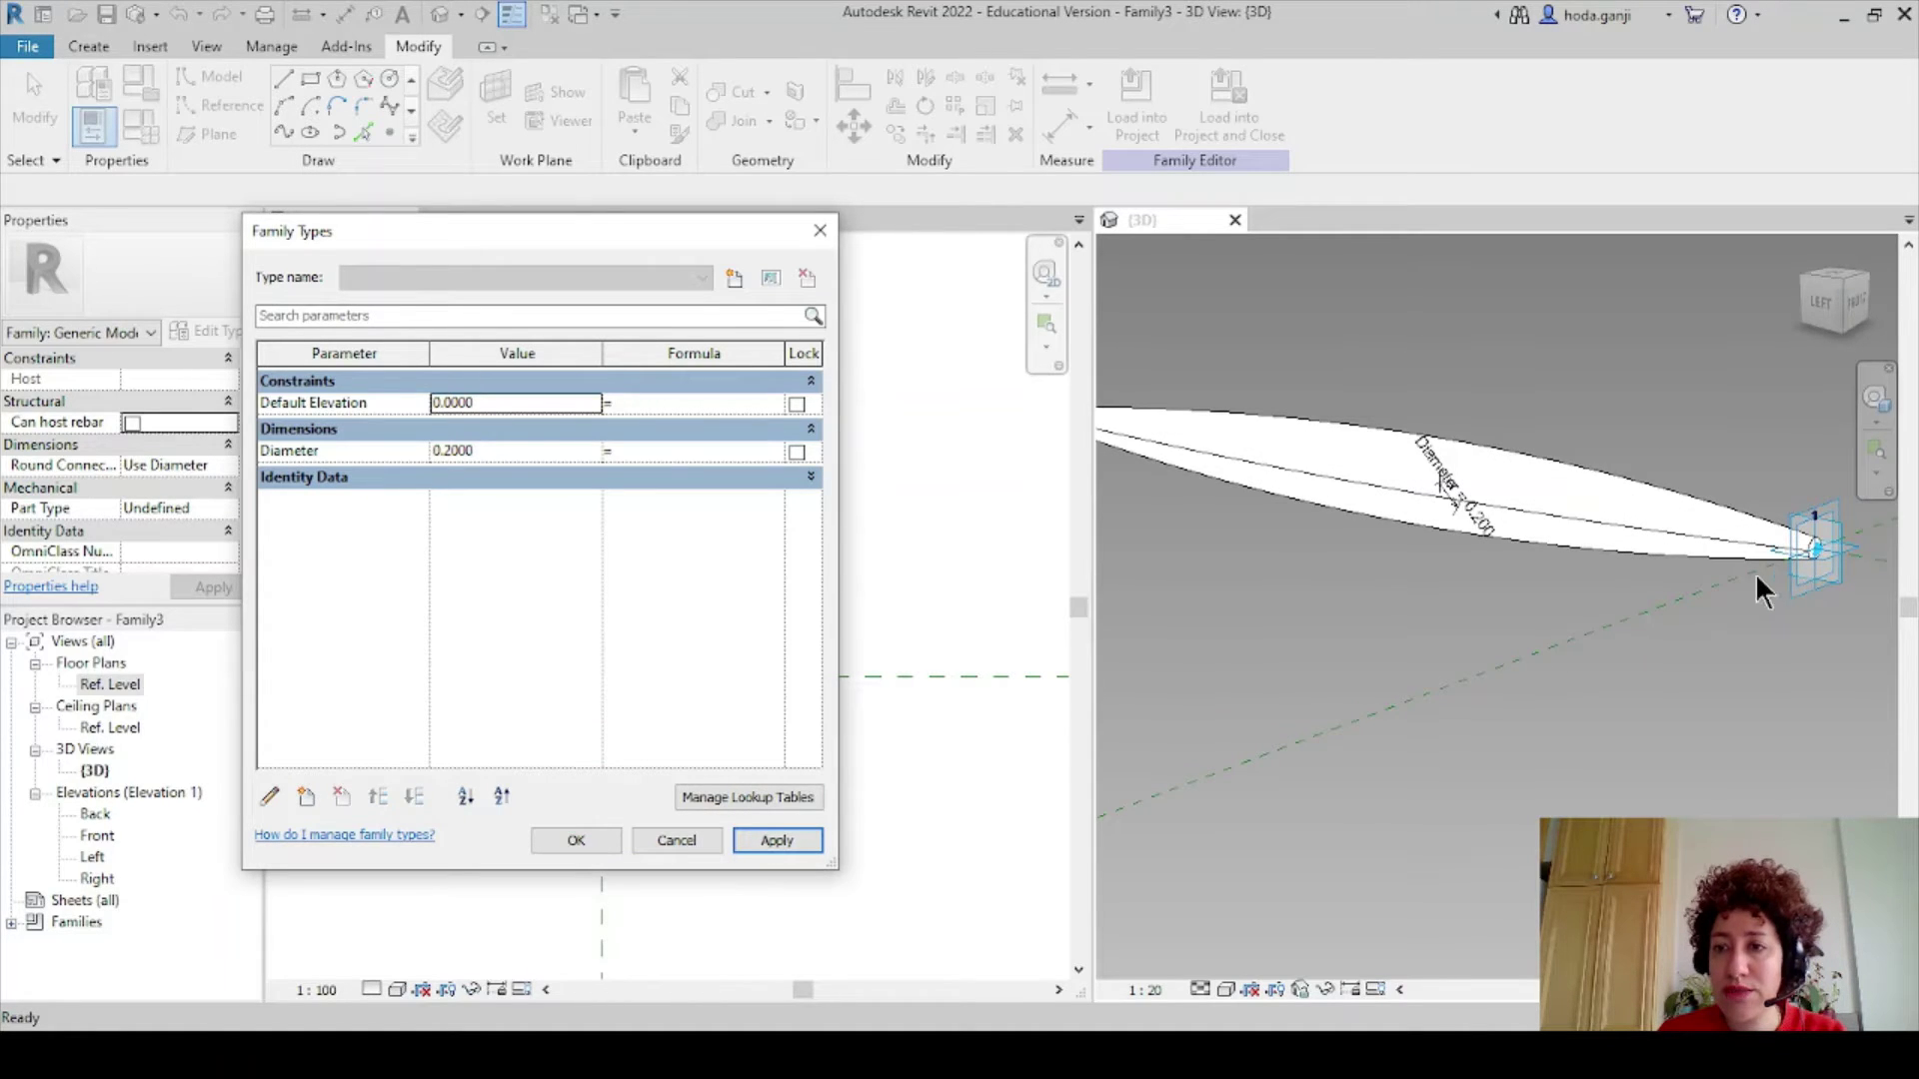
click(576, 845)
scroll(1635, 556, down, 3)
scroll(1586, 580, up, 2)
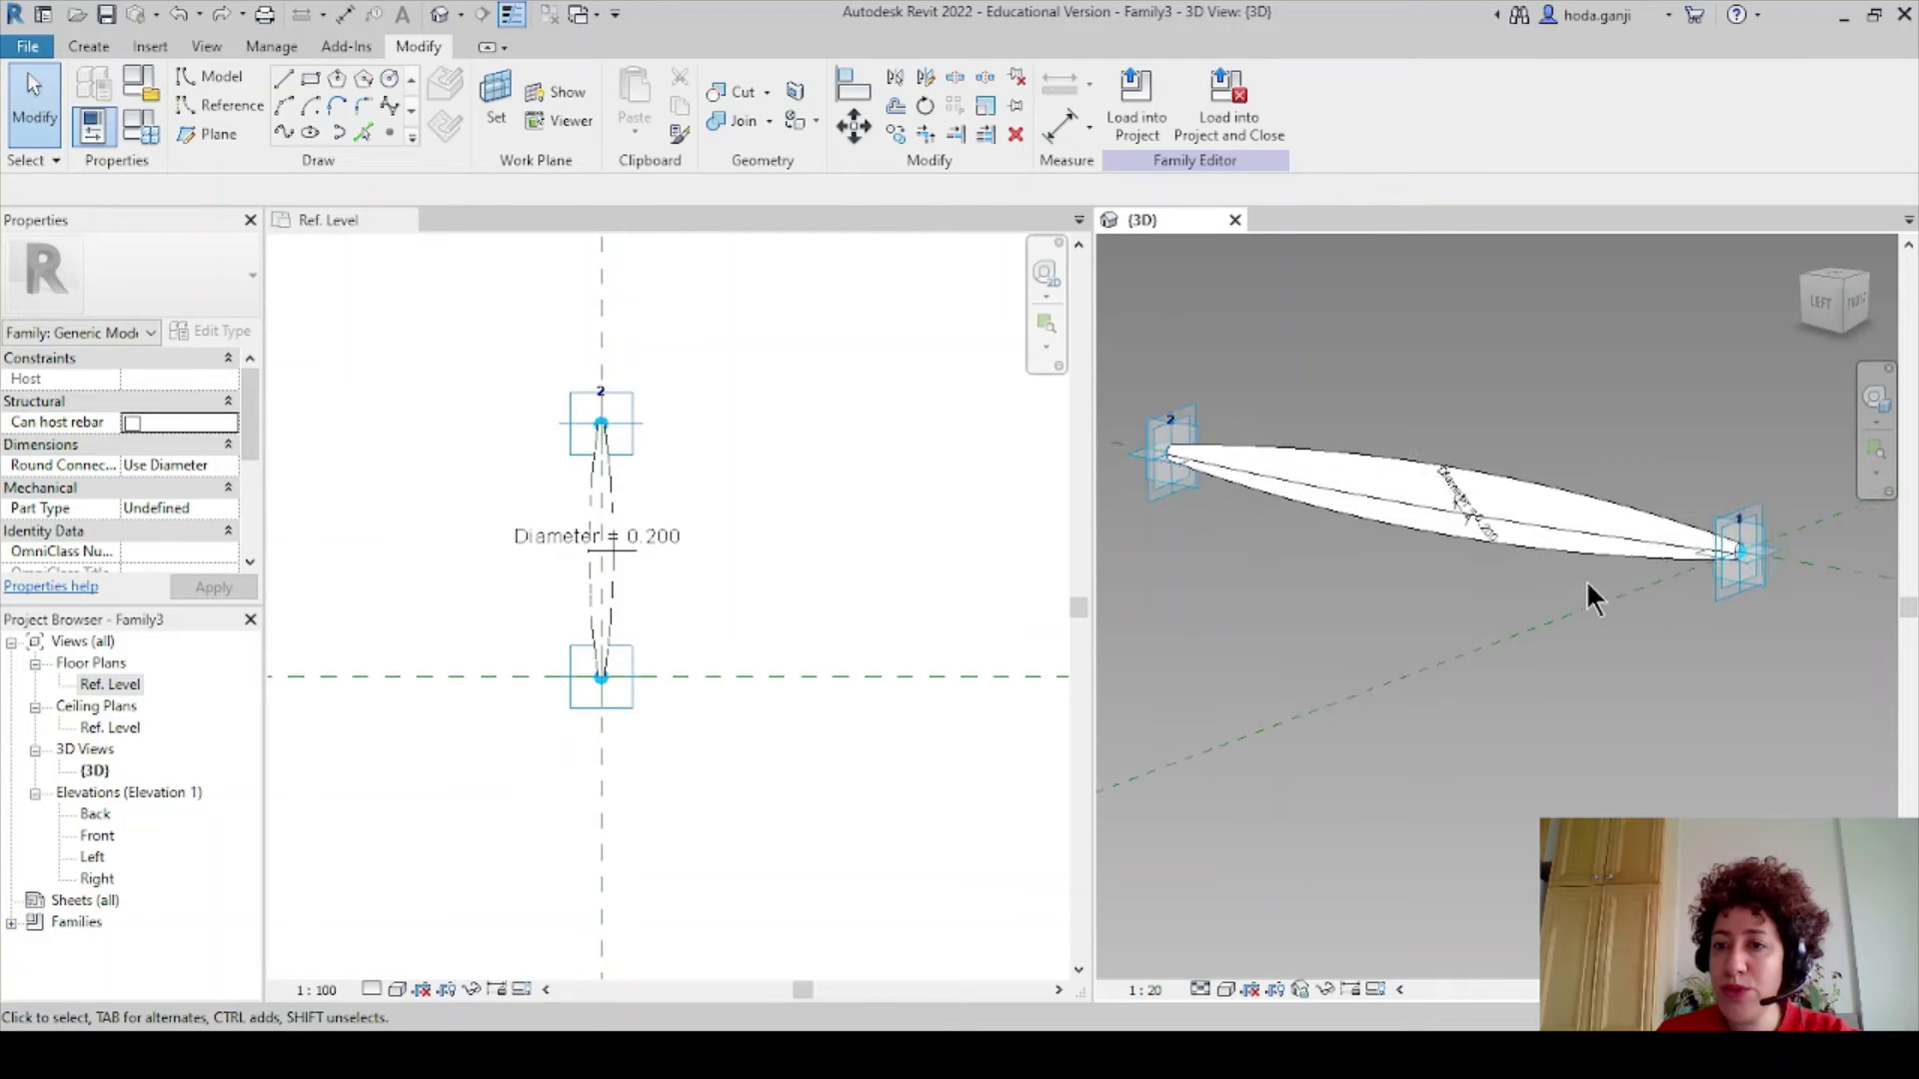
scroll(1591, 578, down, 2)
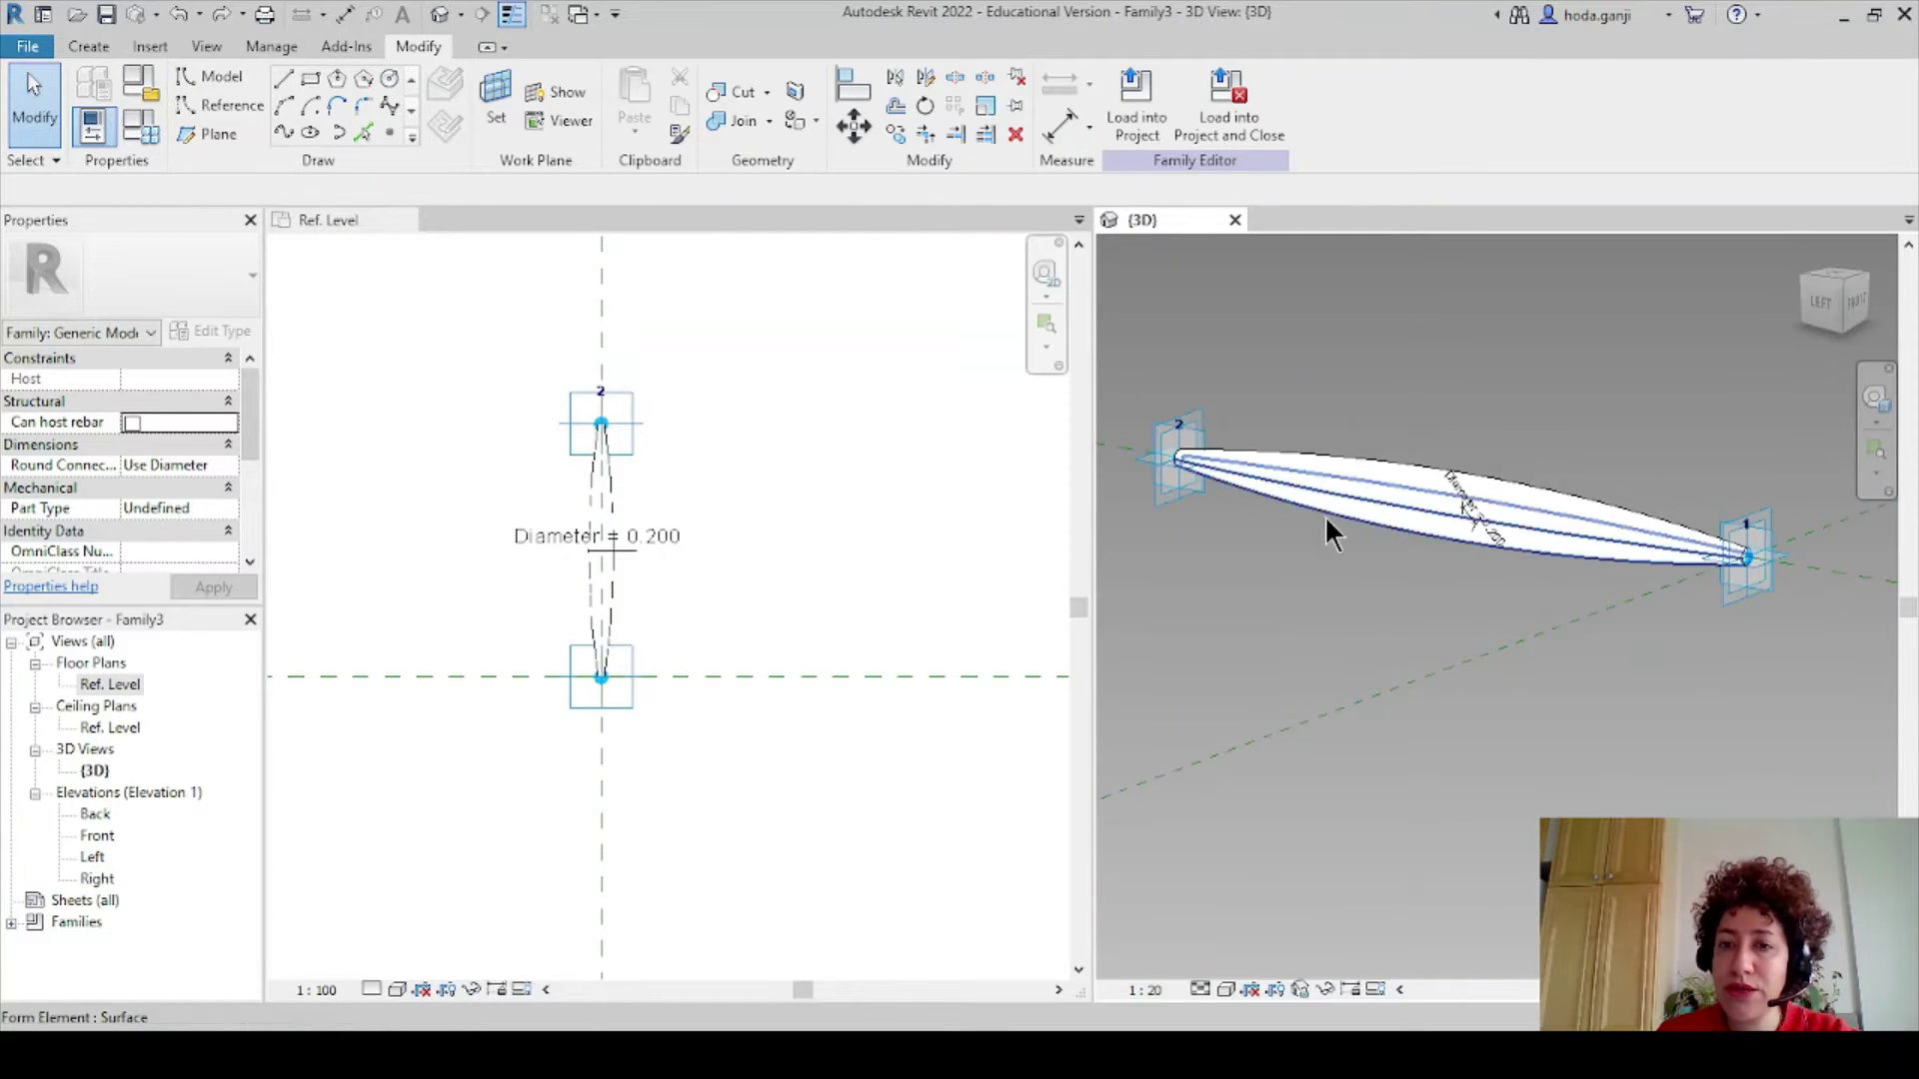
Lock the pipe form's profiles so the pipe stays uniform, then deselect it.
click(1347, 547)
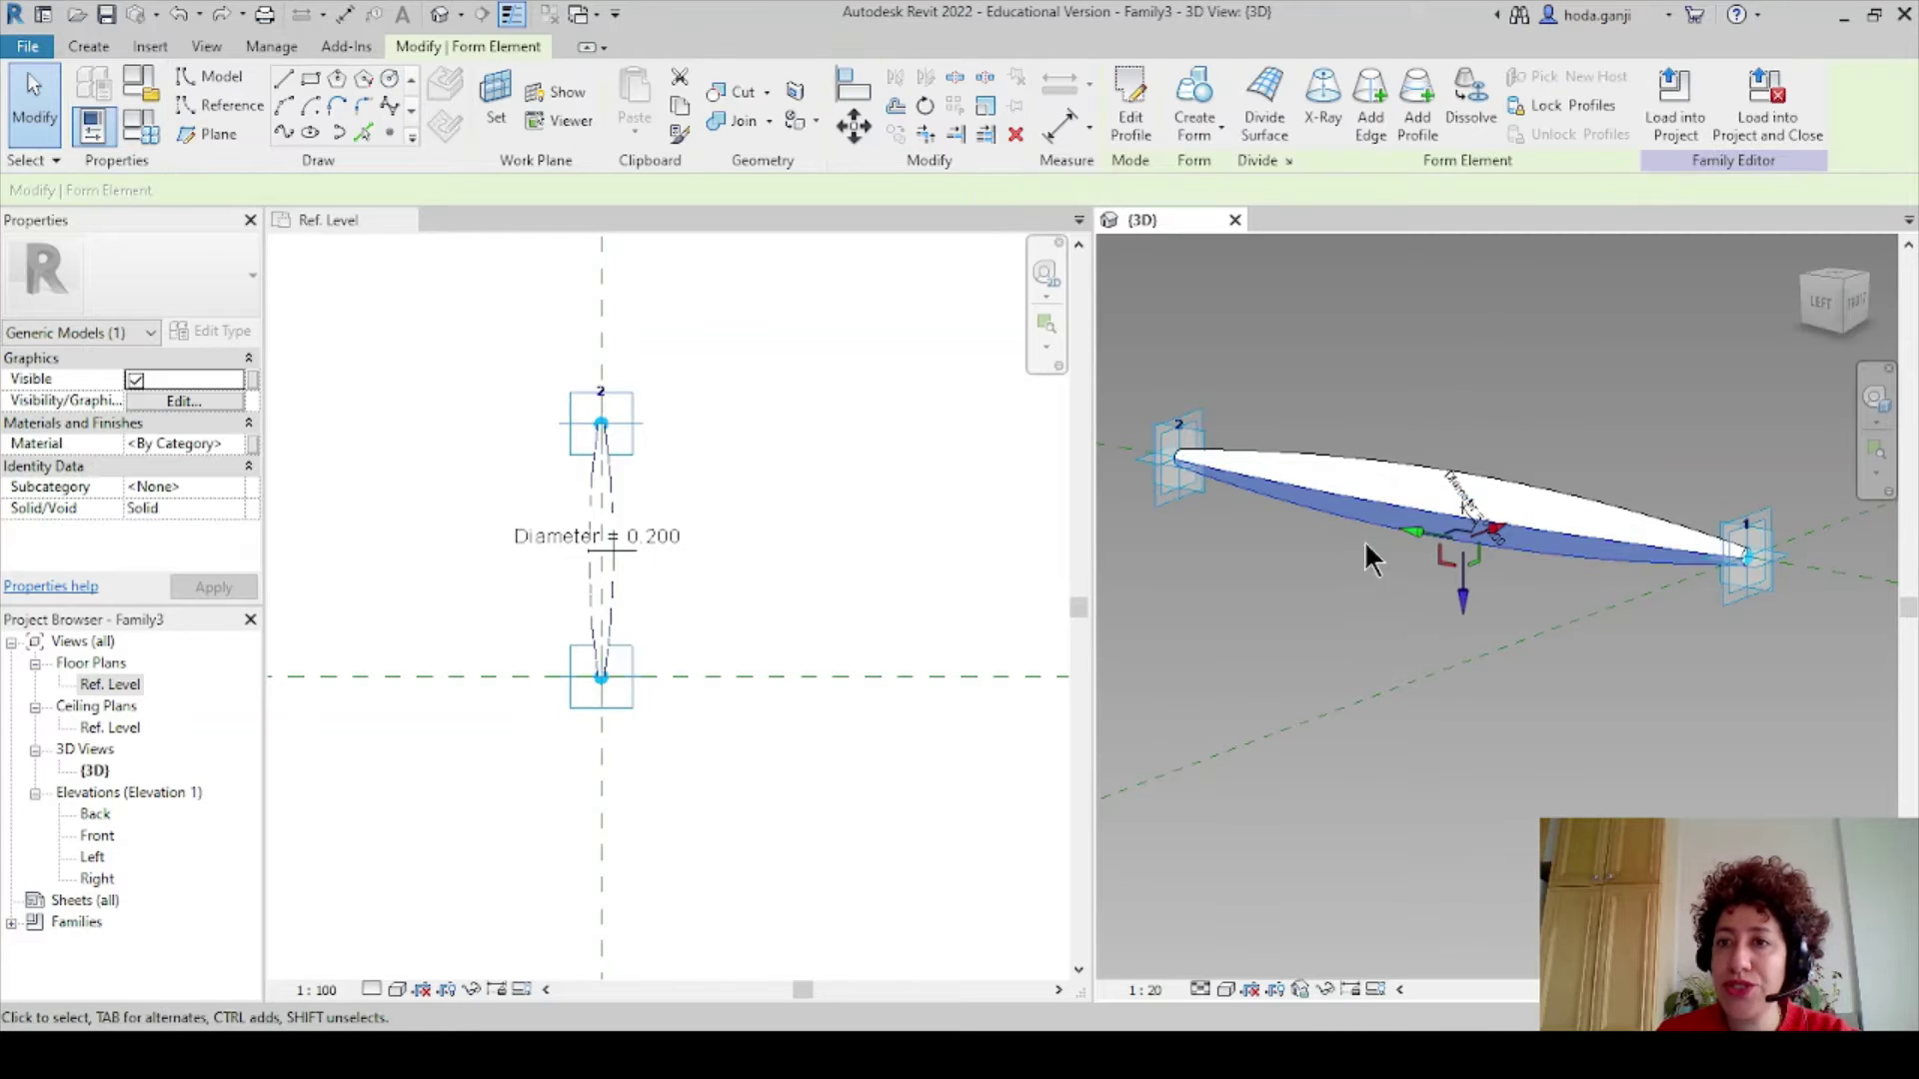
click(1605, 104)
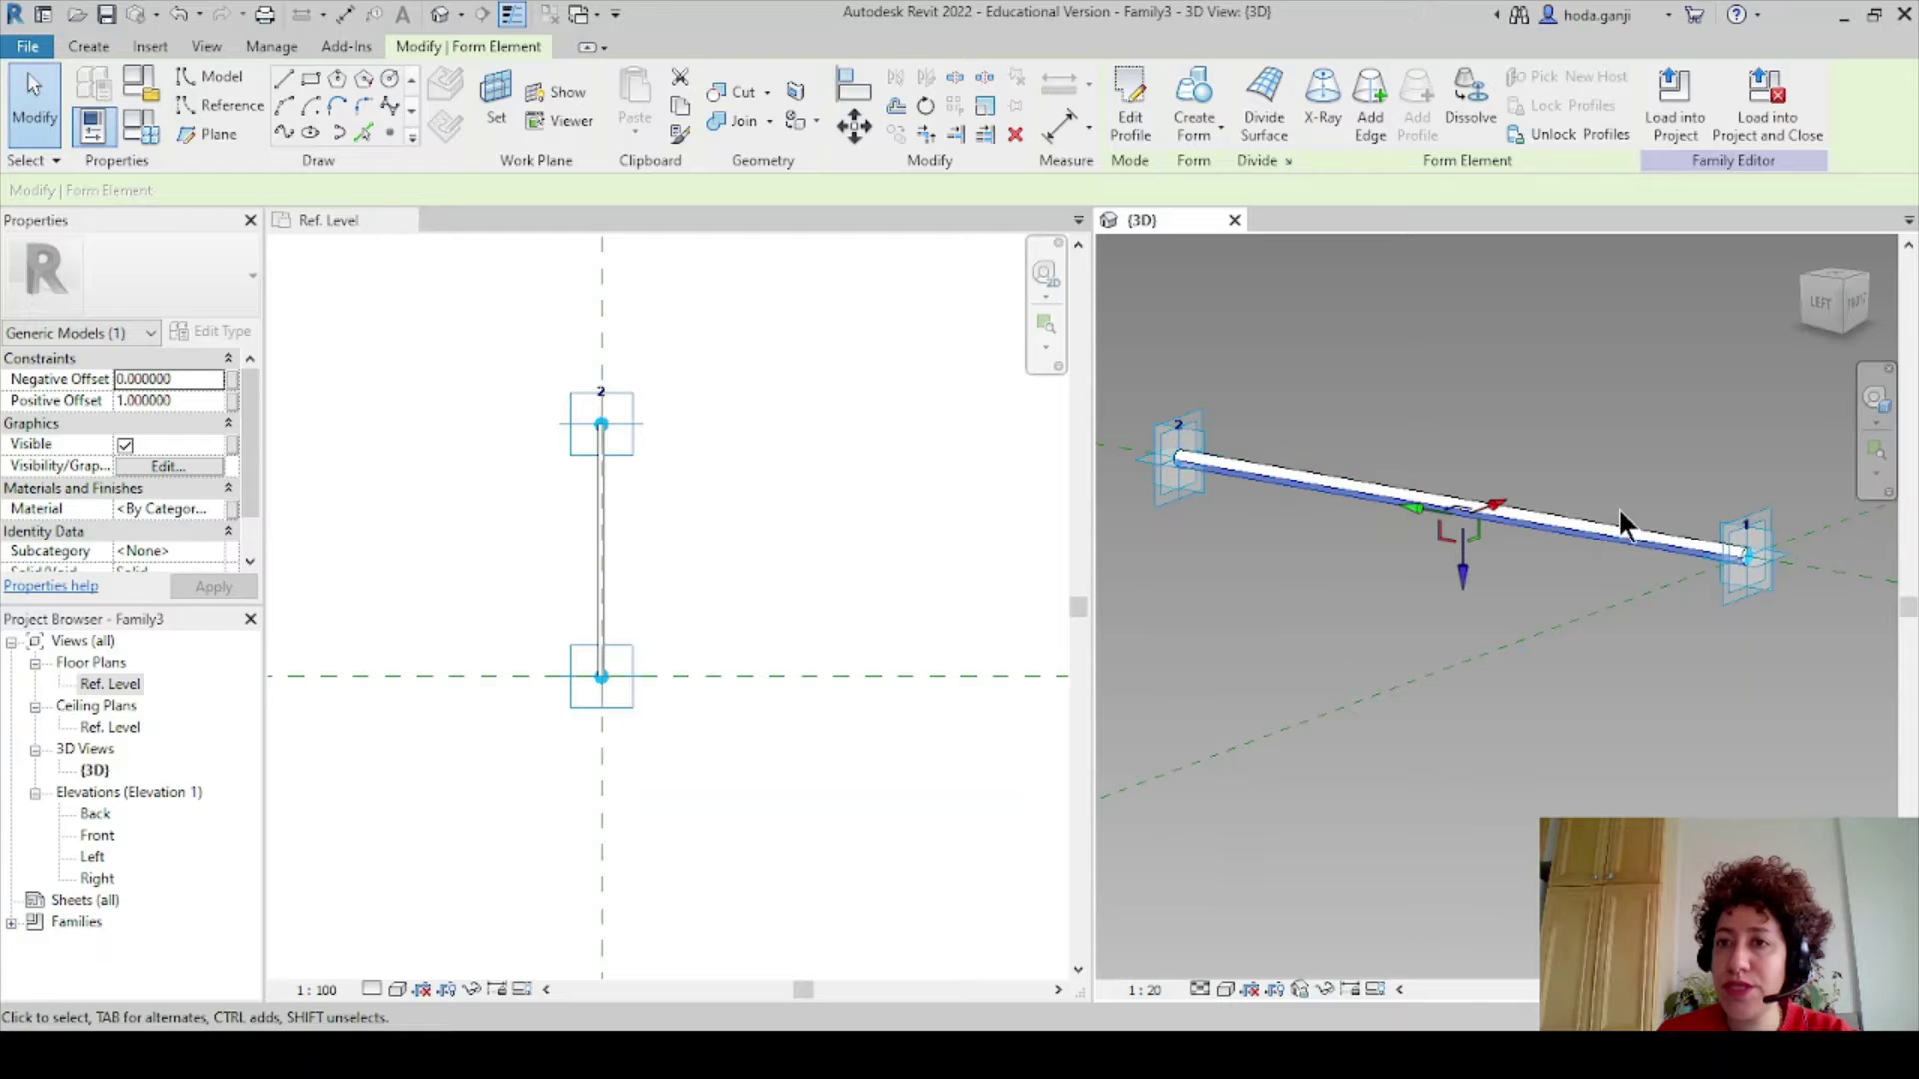
click(1549, 337)
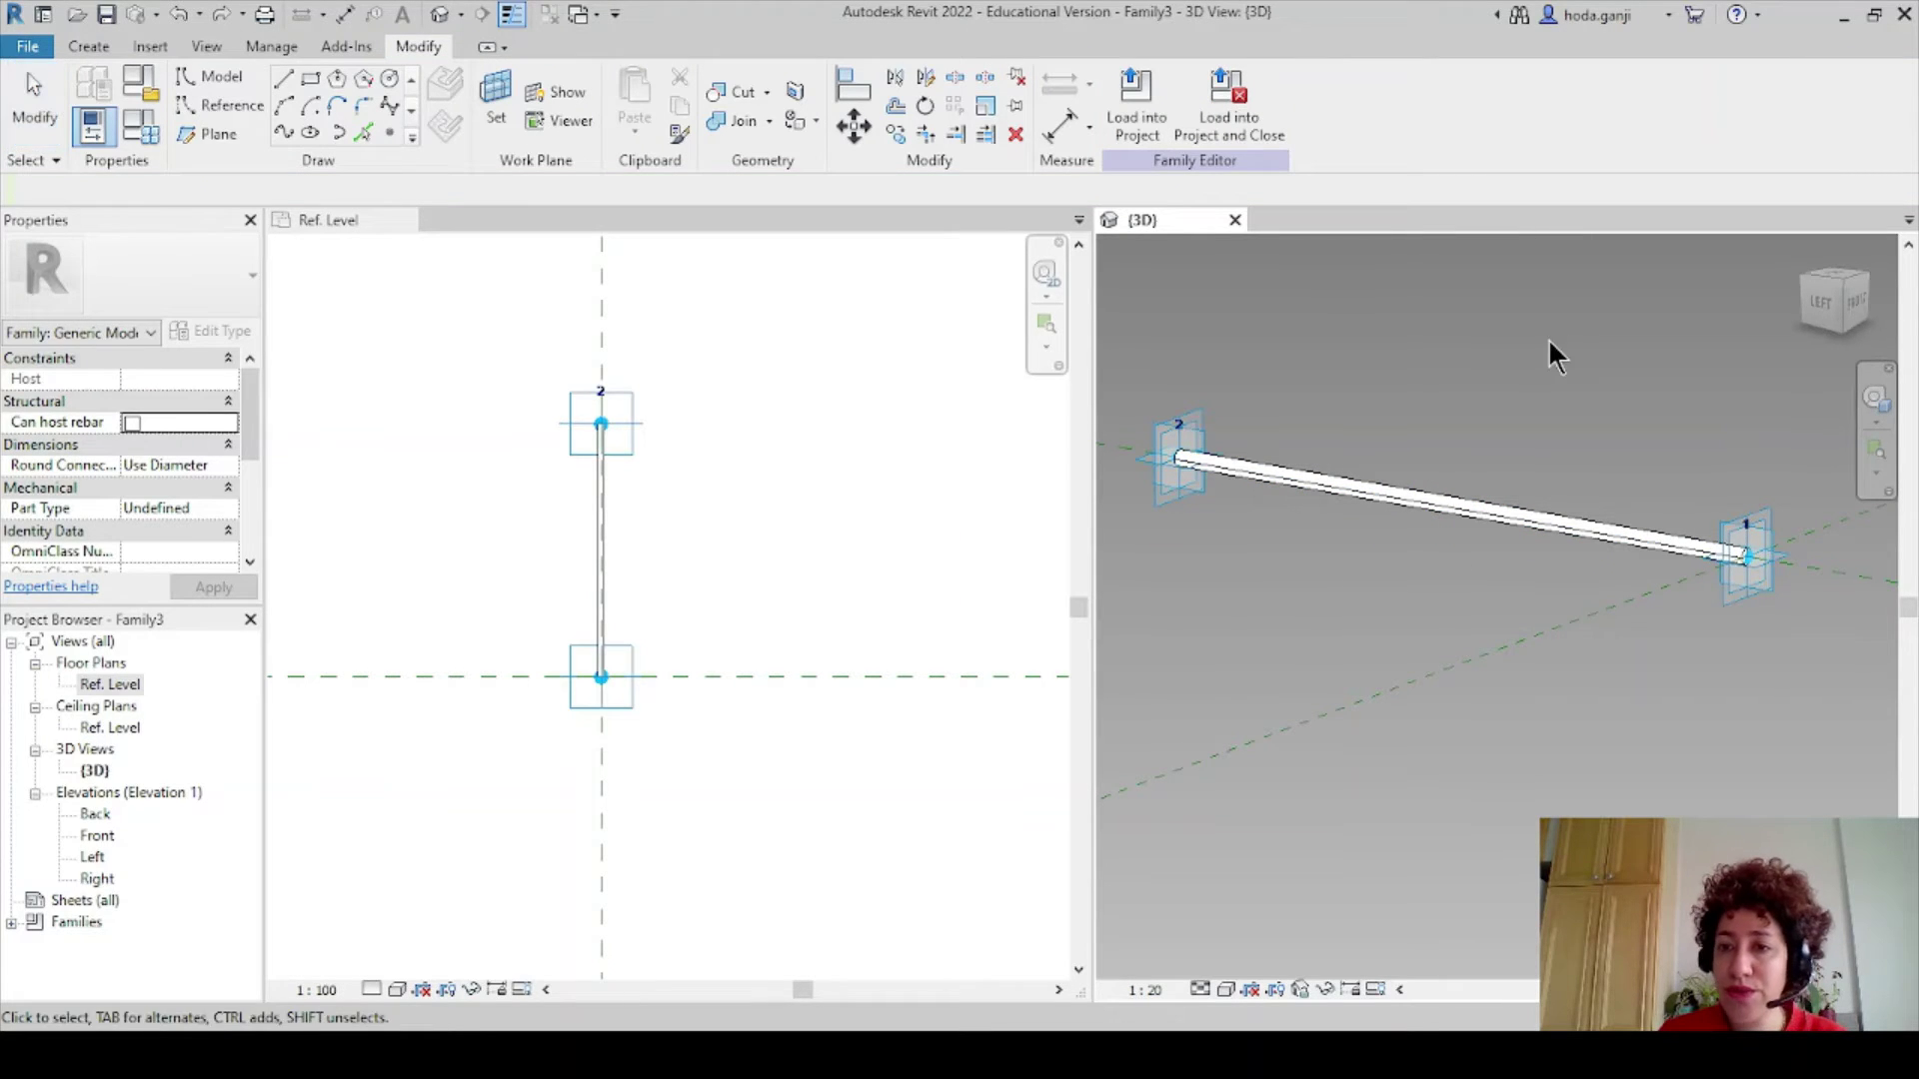
scroll(1581, 422, up, 1)
scroll(1589, 440, up, 1)
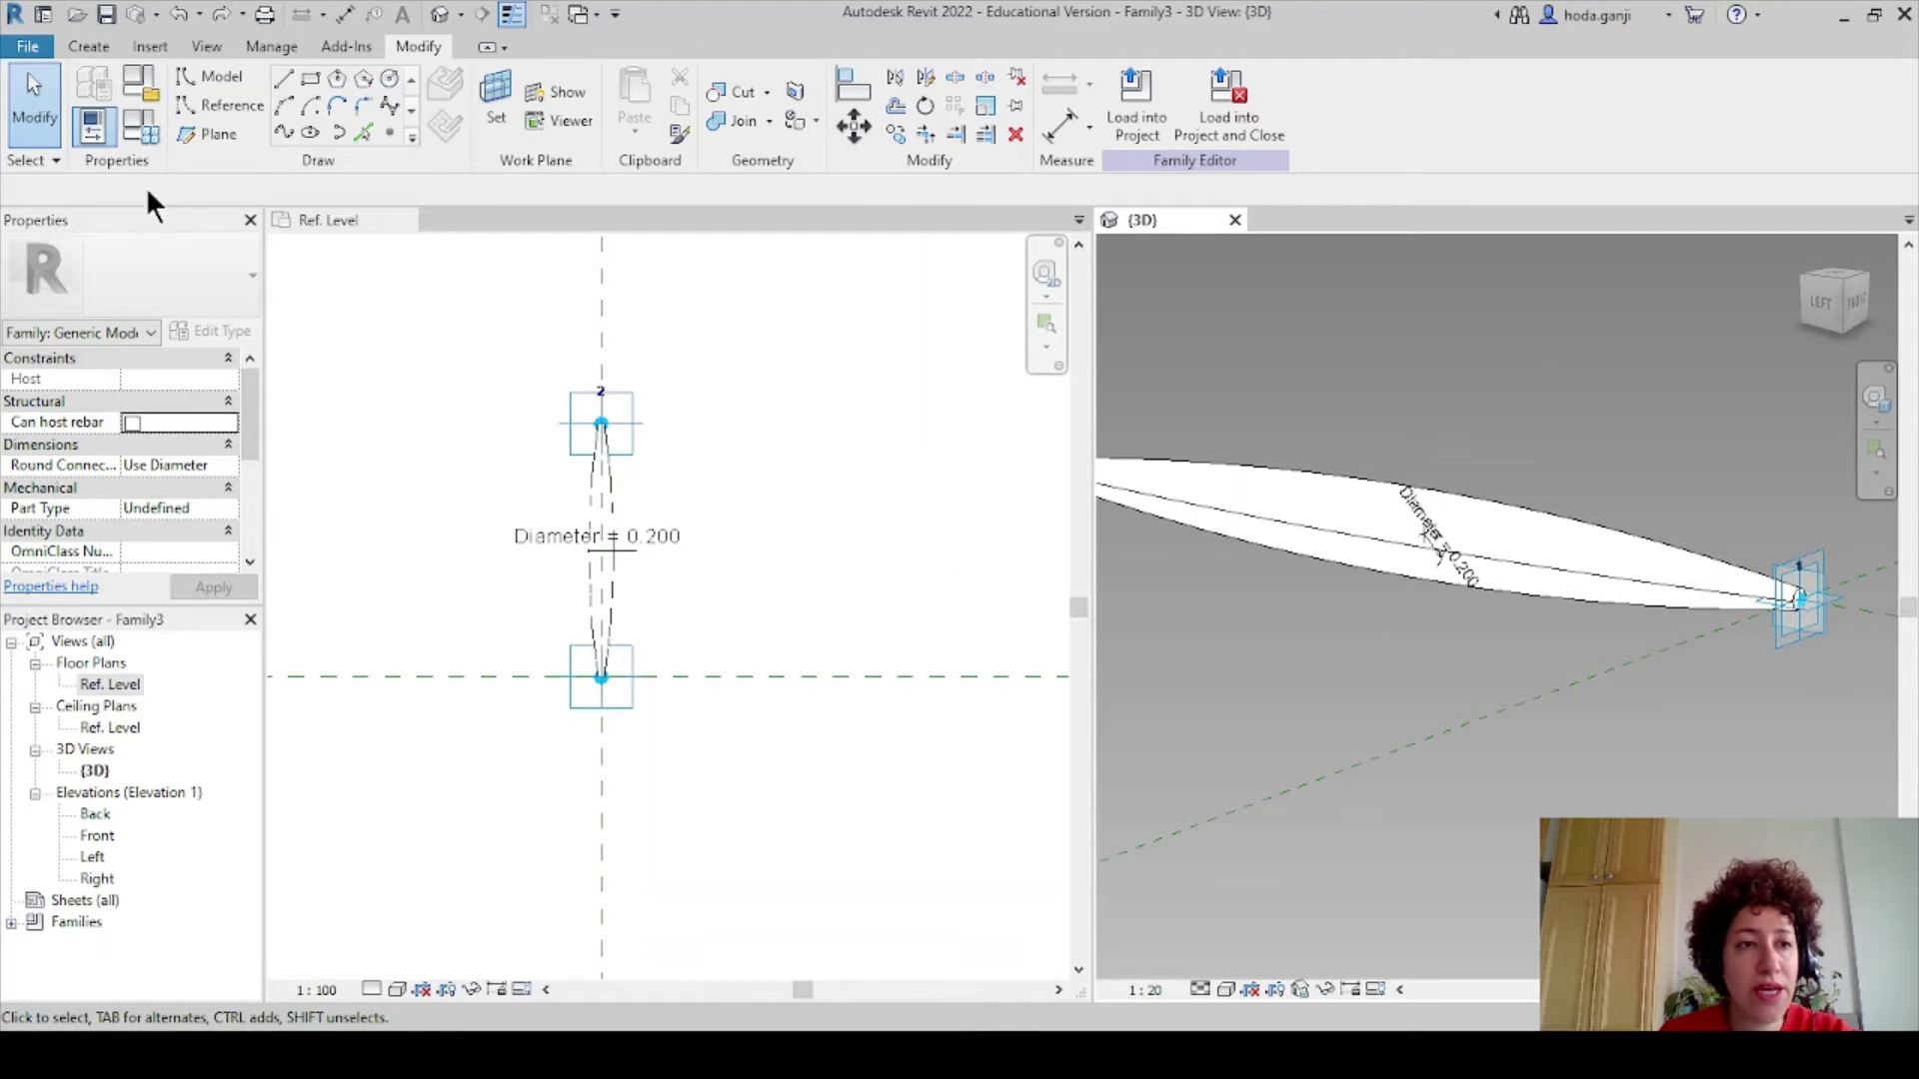
Change the pipe's Diameter from 0.200 to 0.1 in Family Types.
click(1458, 558)
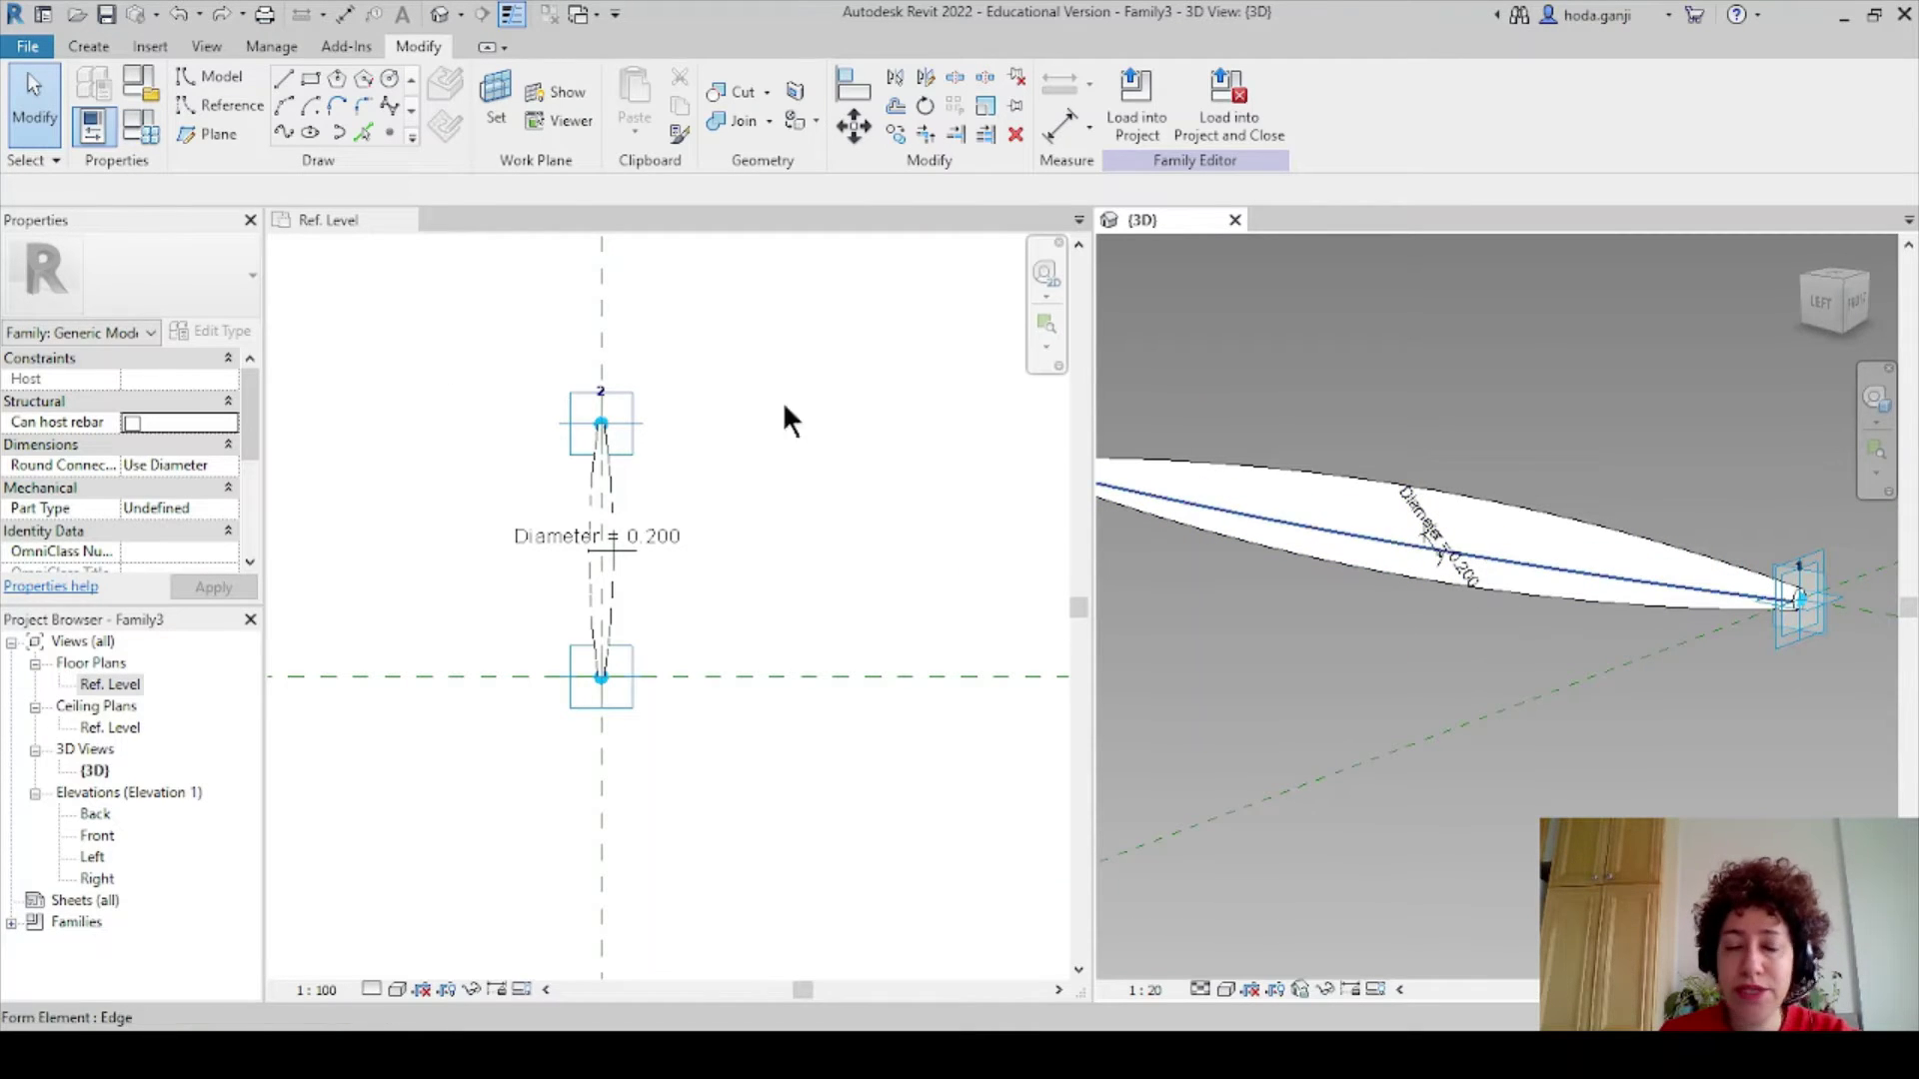
click(100, 135)
click(516, 449)
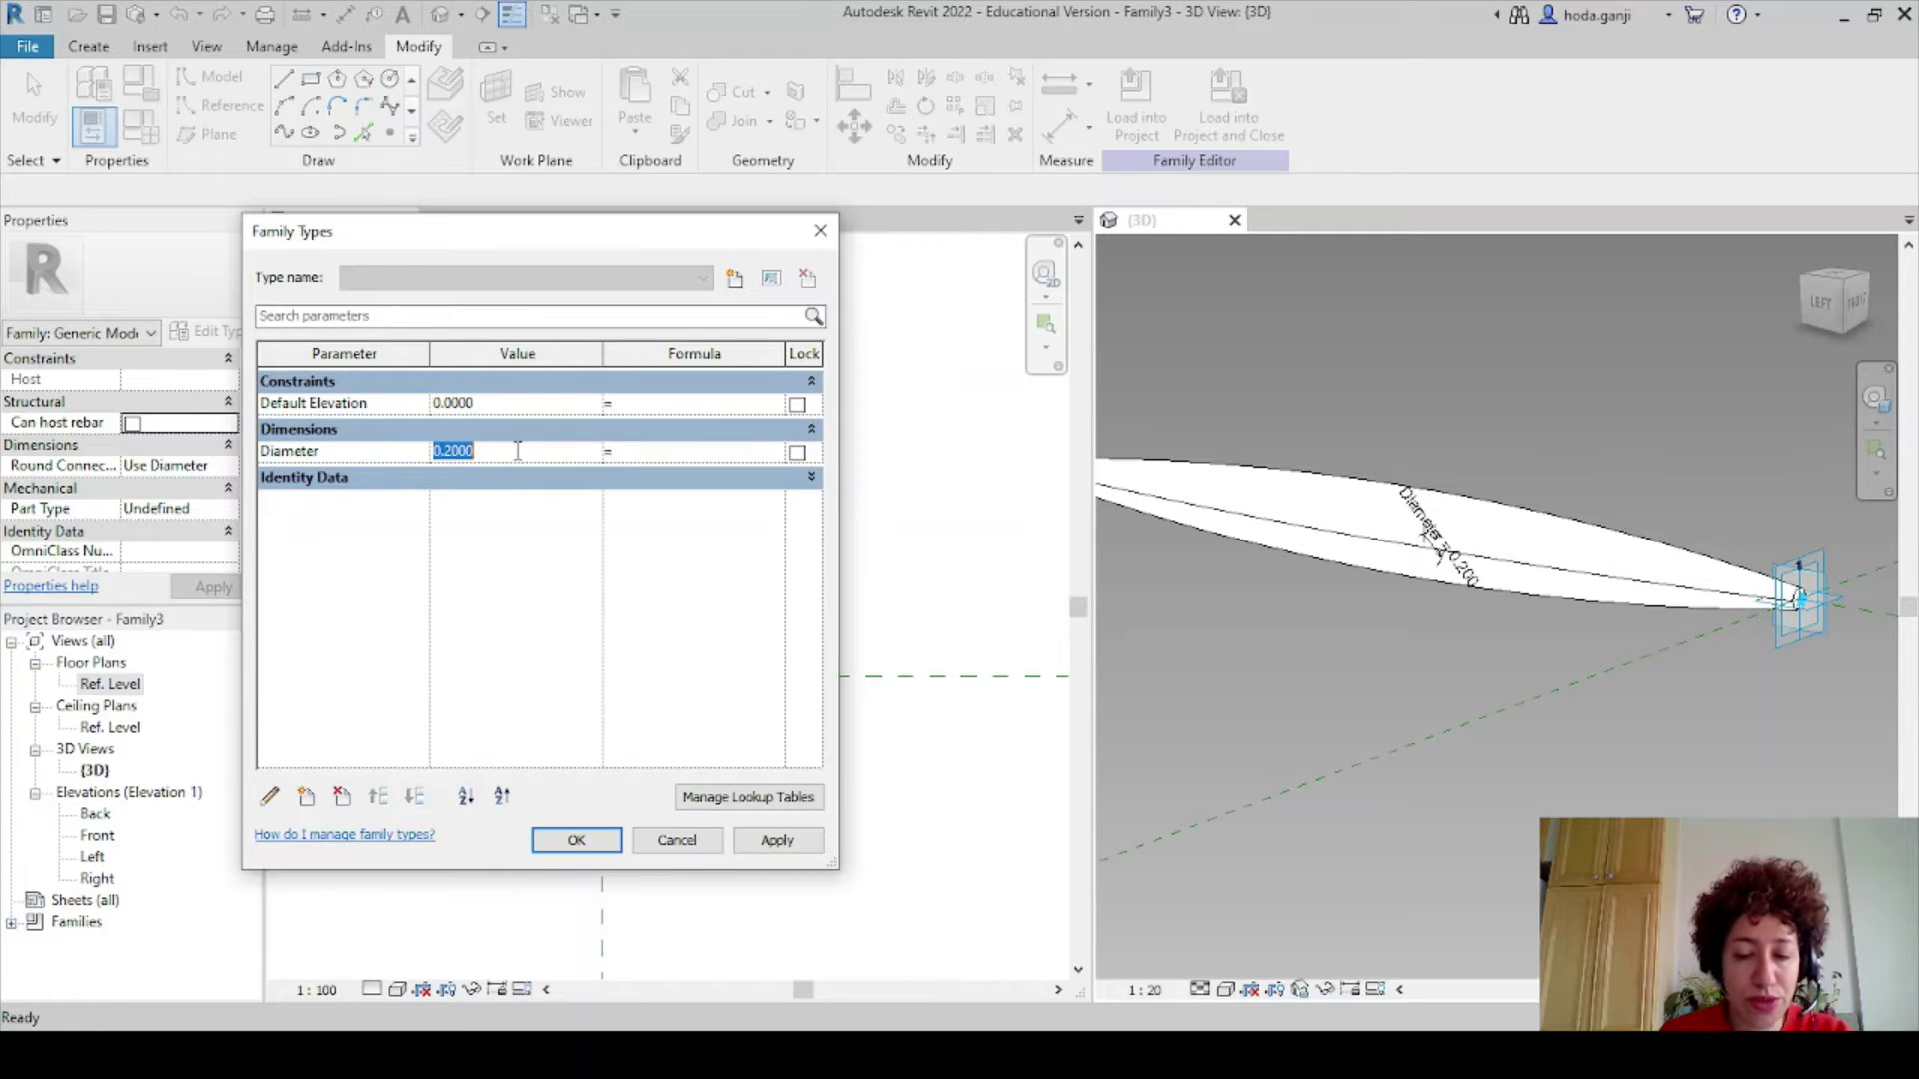
key(BackSpace)
text(.1)
click(769, 841)
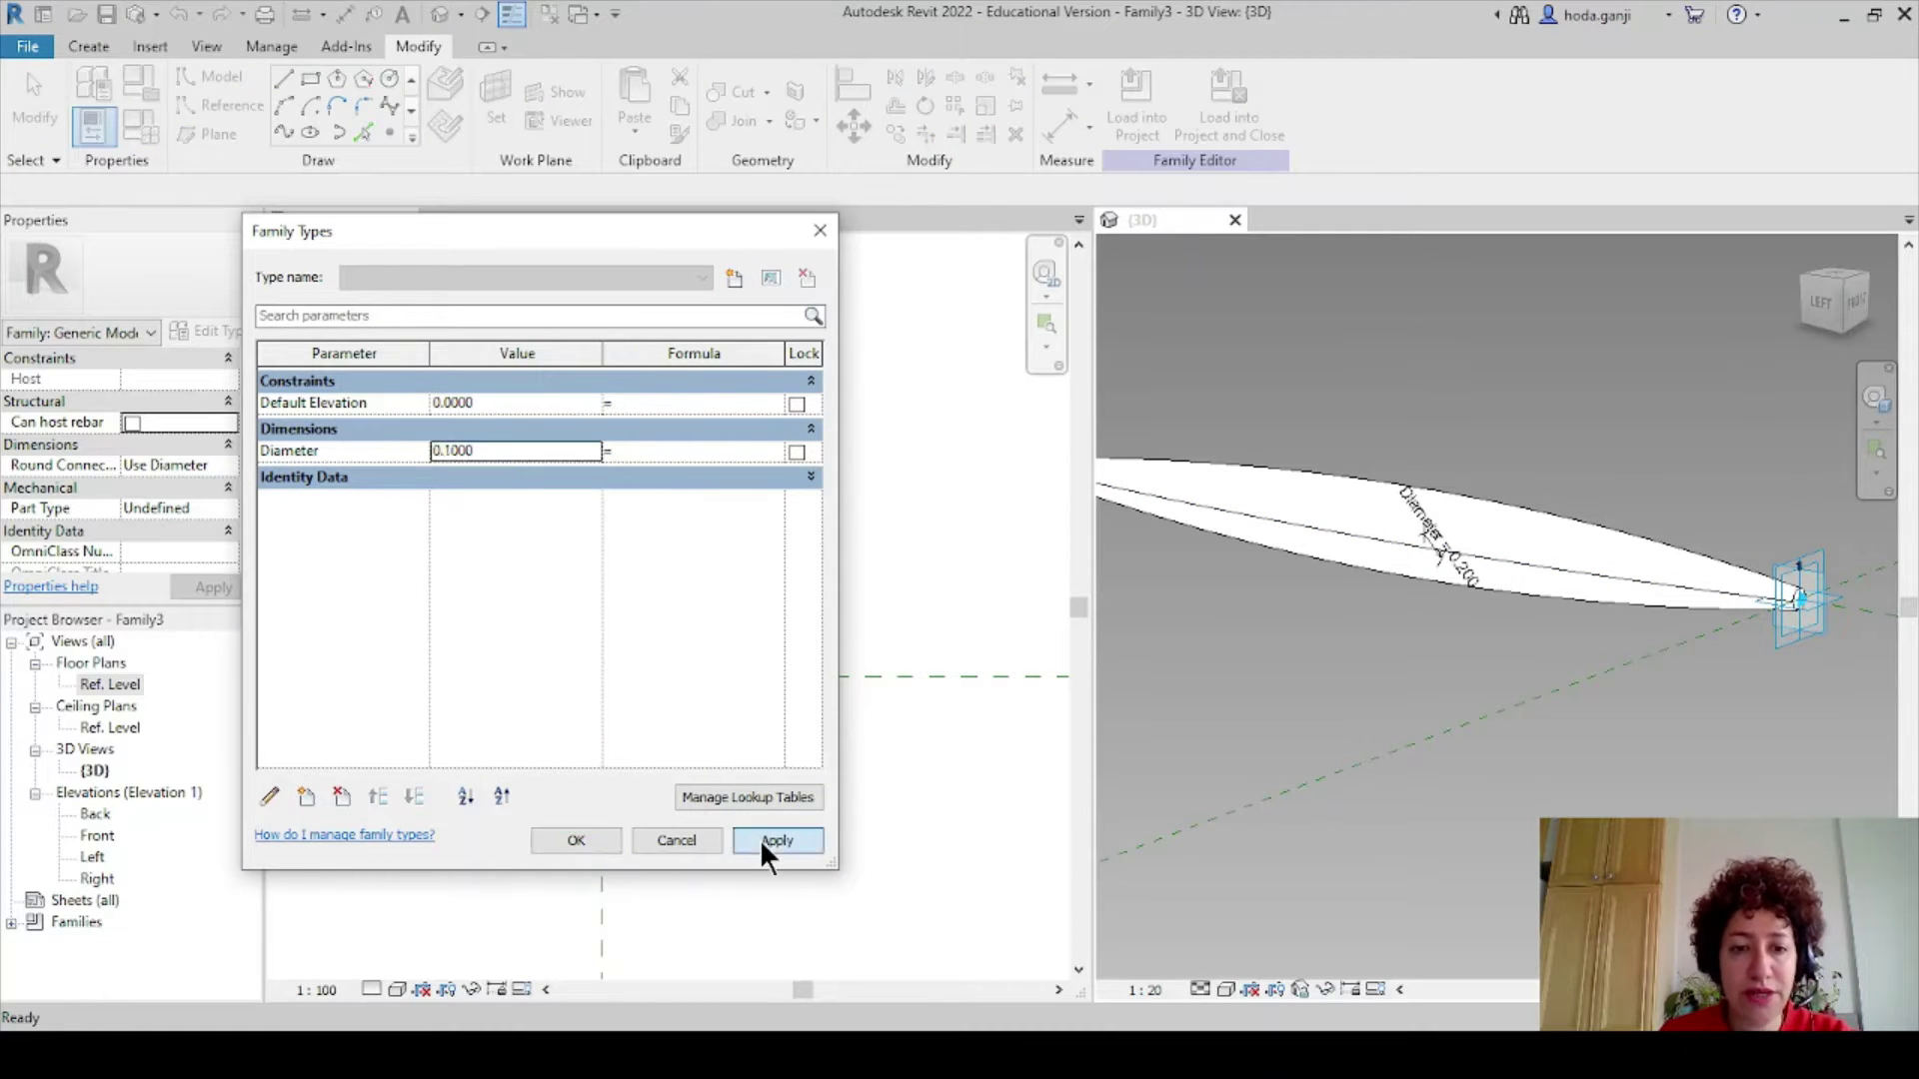
click(590, 835)
shift+middle_drag(1552, 552, 1671, 625)
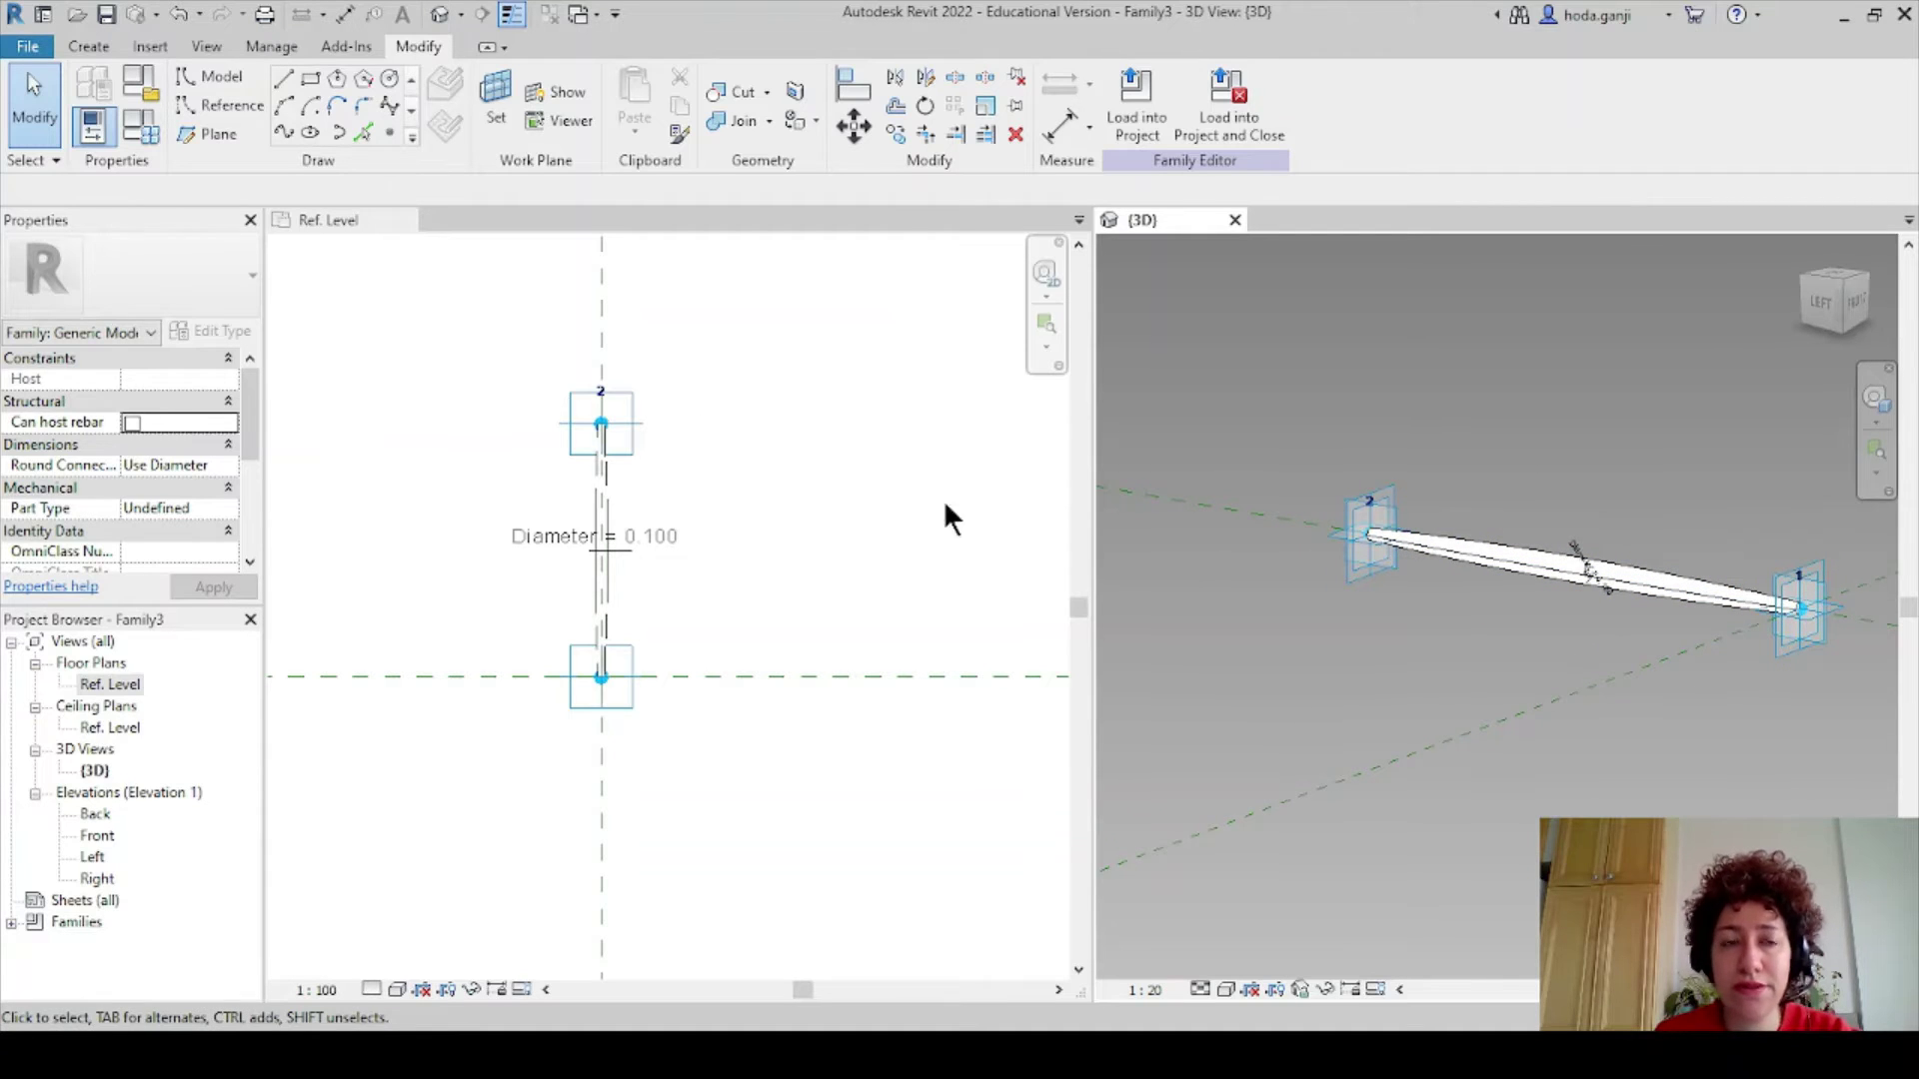
Switch to tabbed views with TW and close the Ref. Level plan, leaving the 3D view.
click(313, 213)
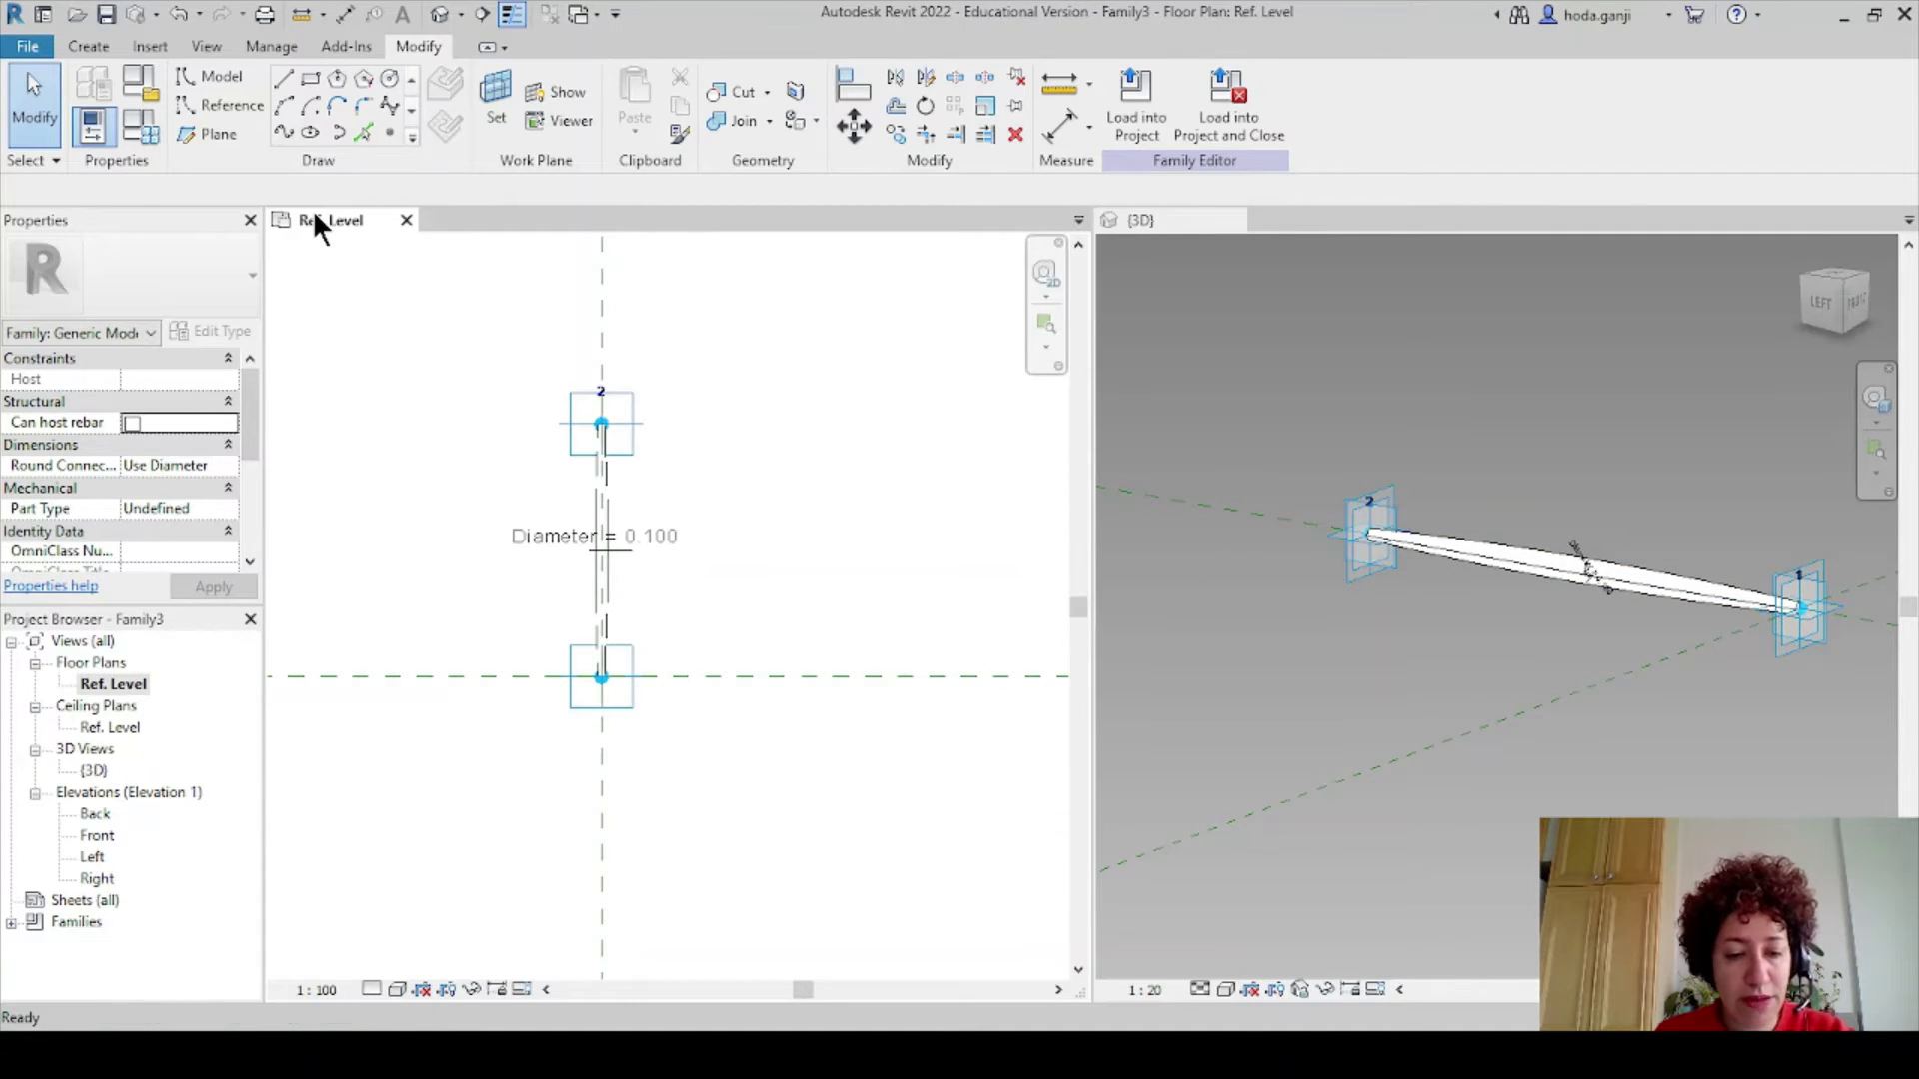
key(t)
key(w)
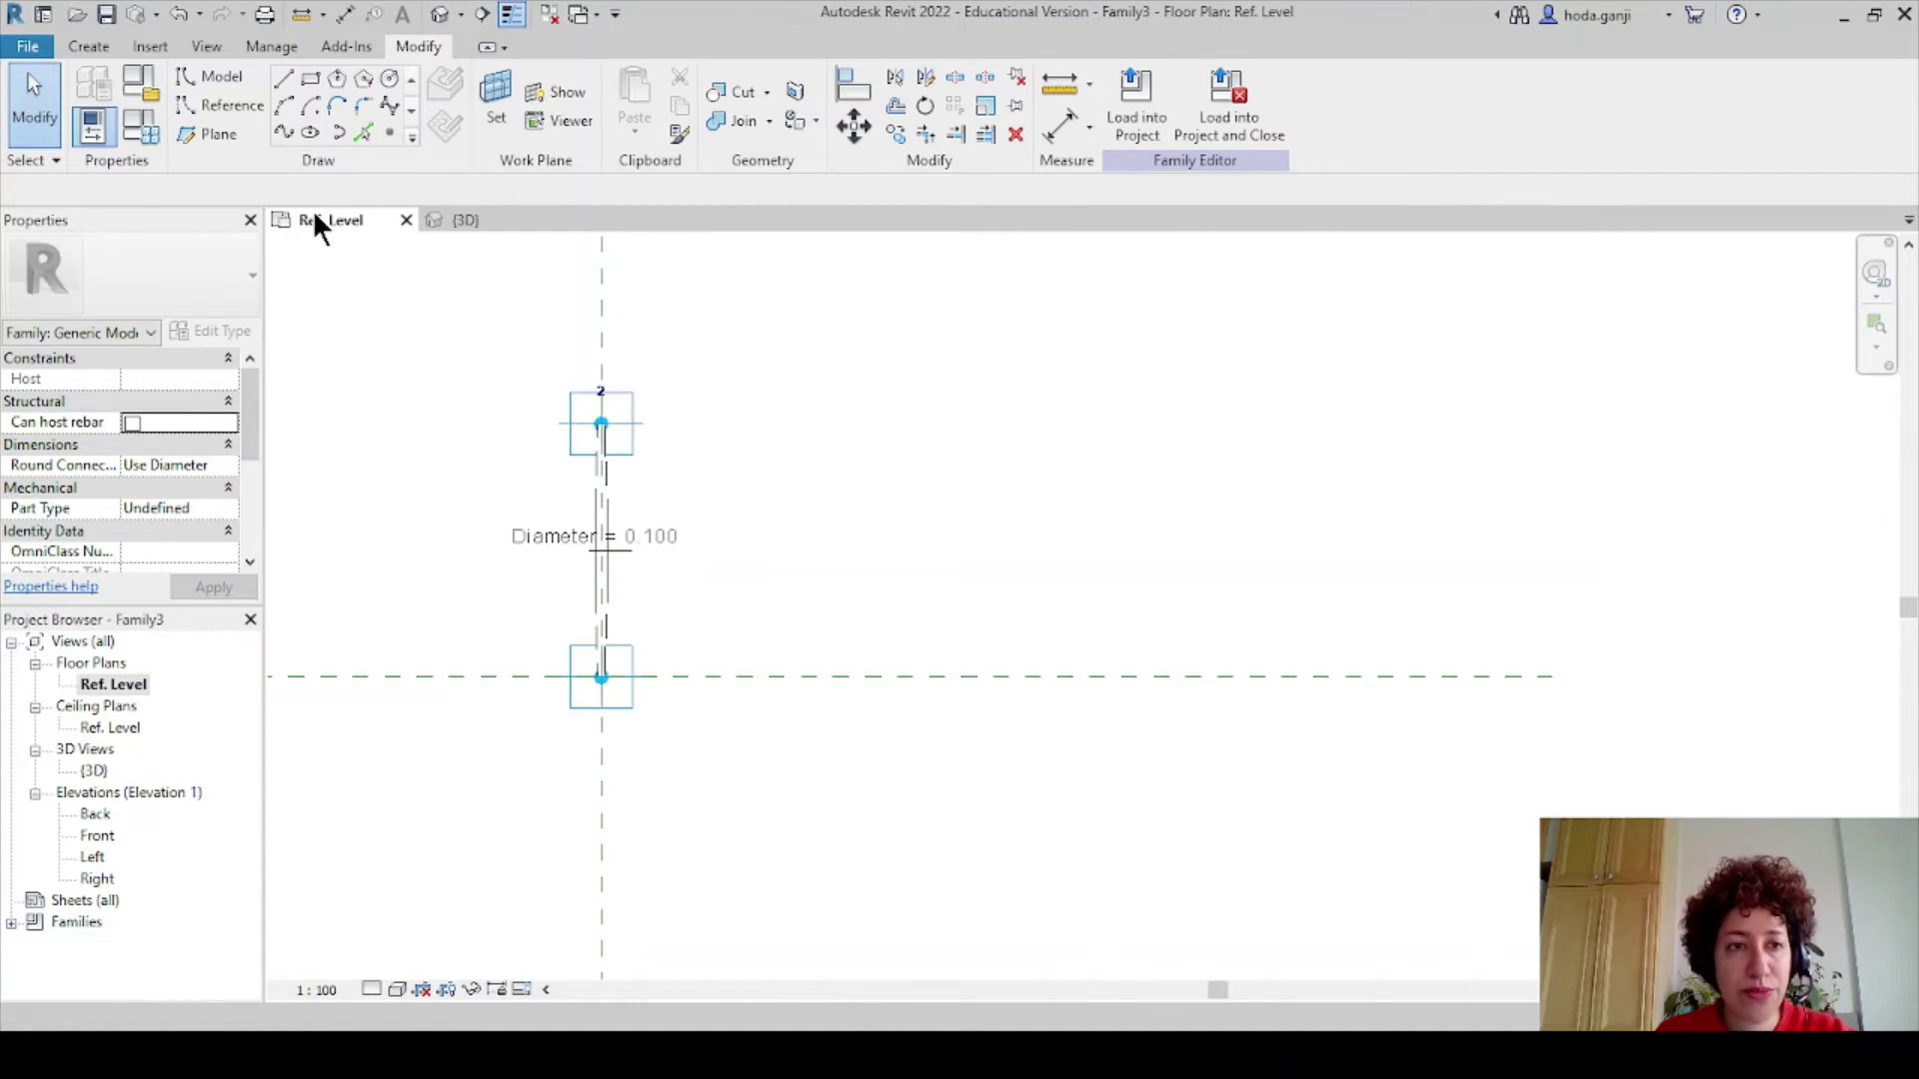
click(405, 220)
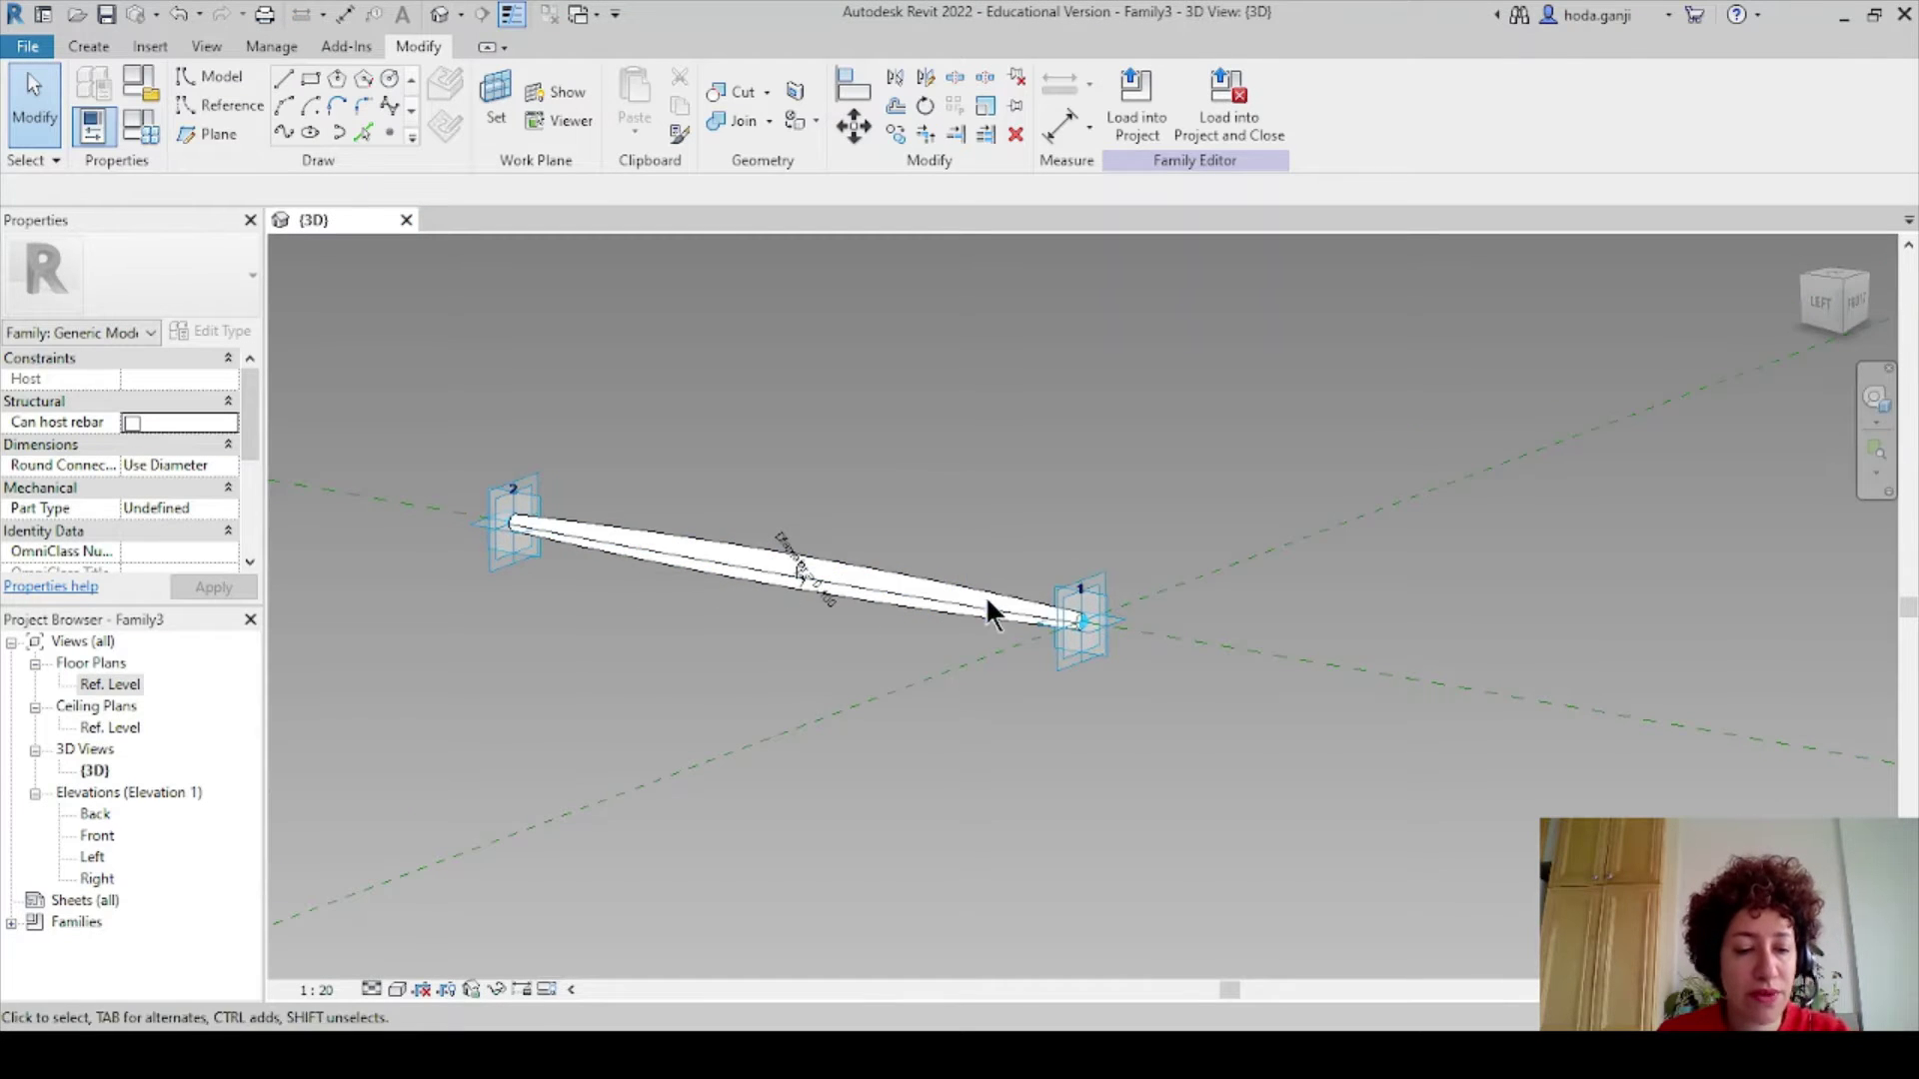
shift+middle_drag(990, 611, 951, 573)
scroll(806, 449, up, 3)
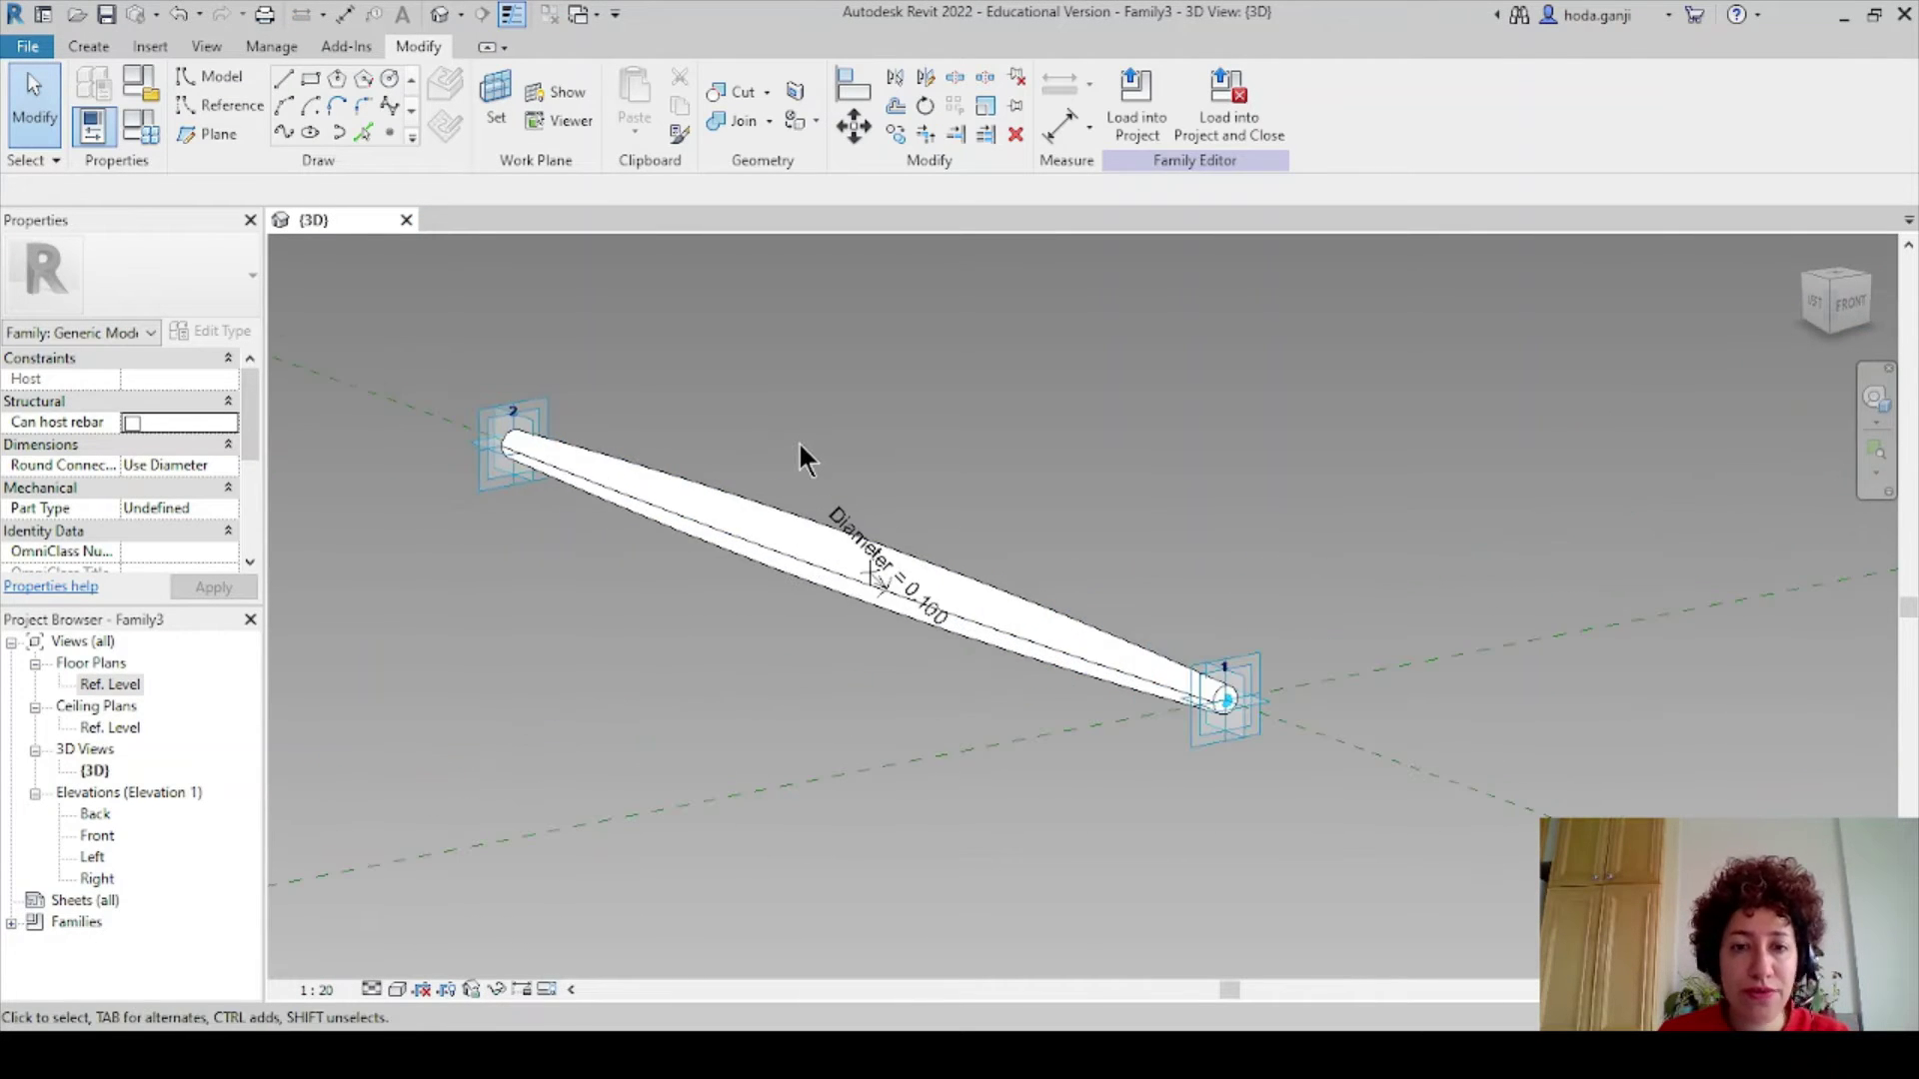
In the Save As options, set Maximum backups to 1.
key(ctrl+s)
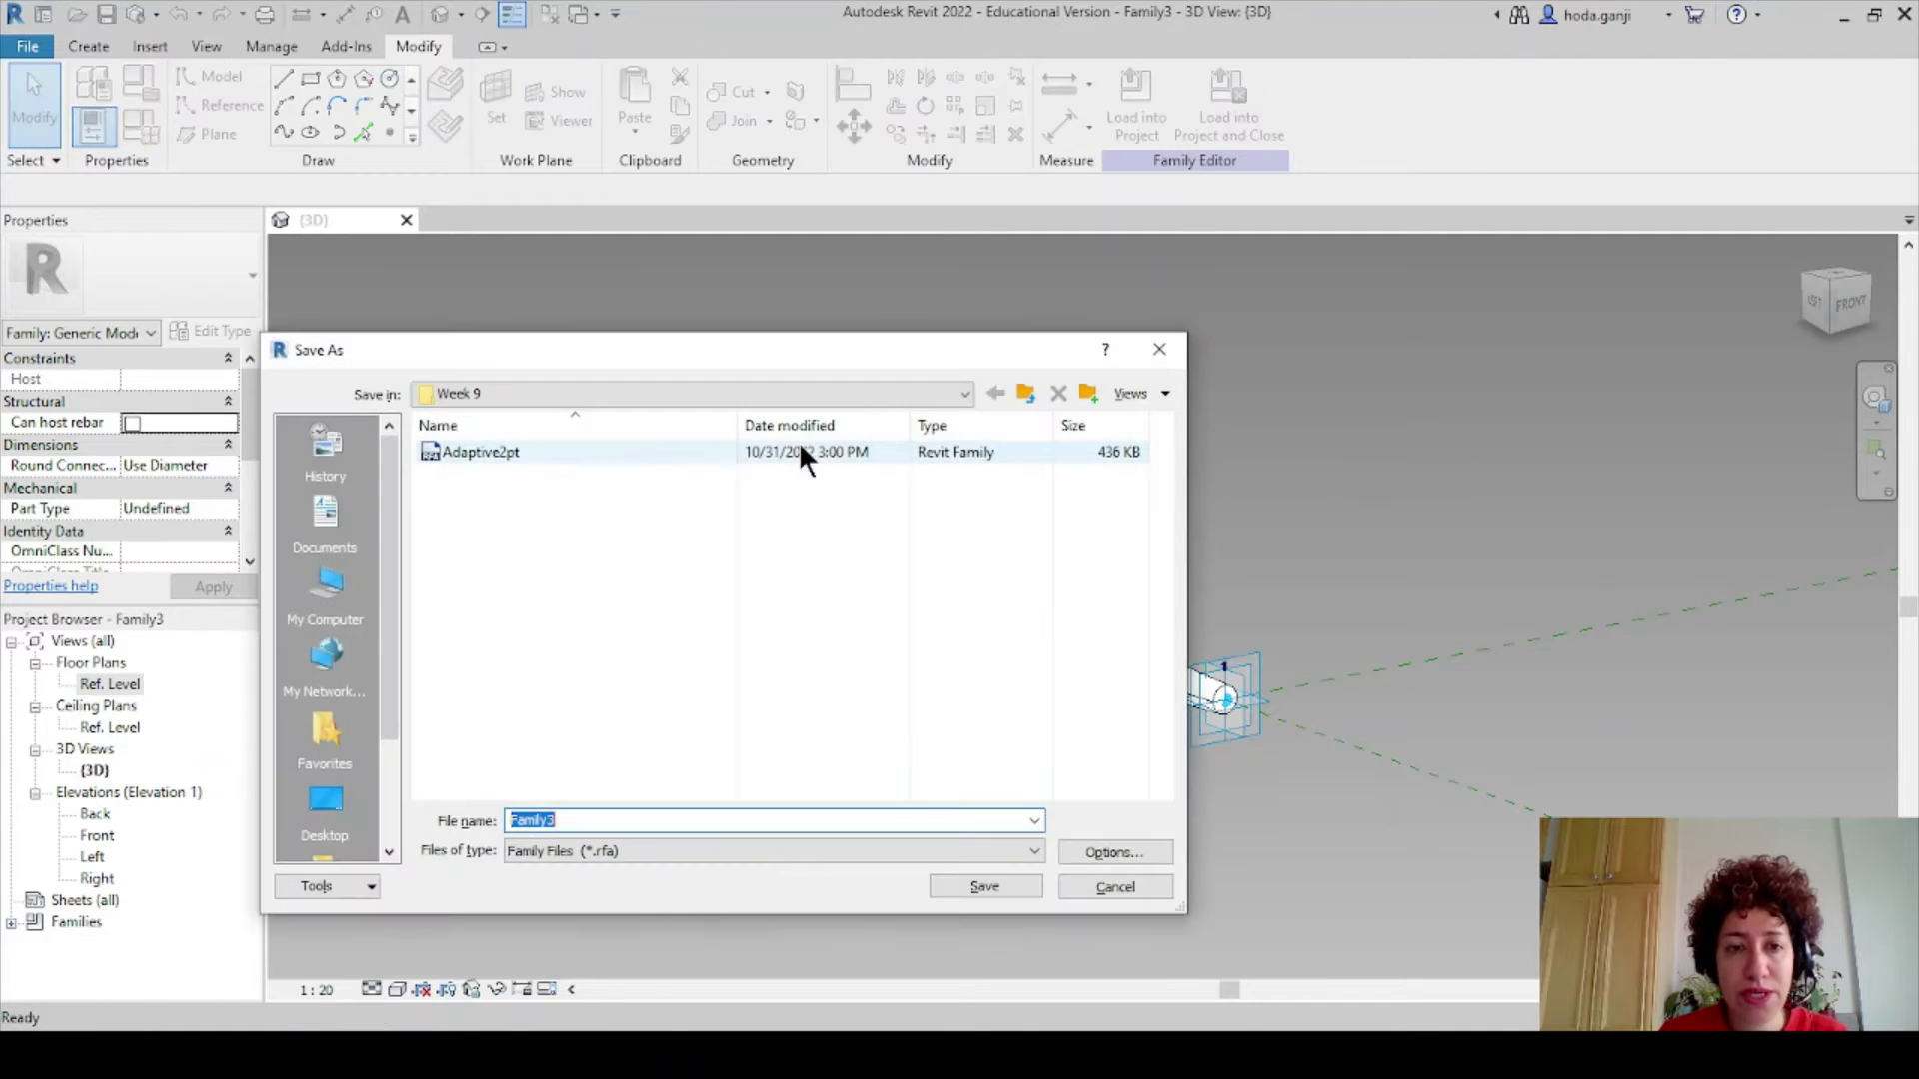
drag(814, 329, 904, 196)
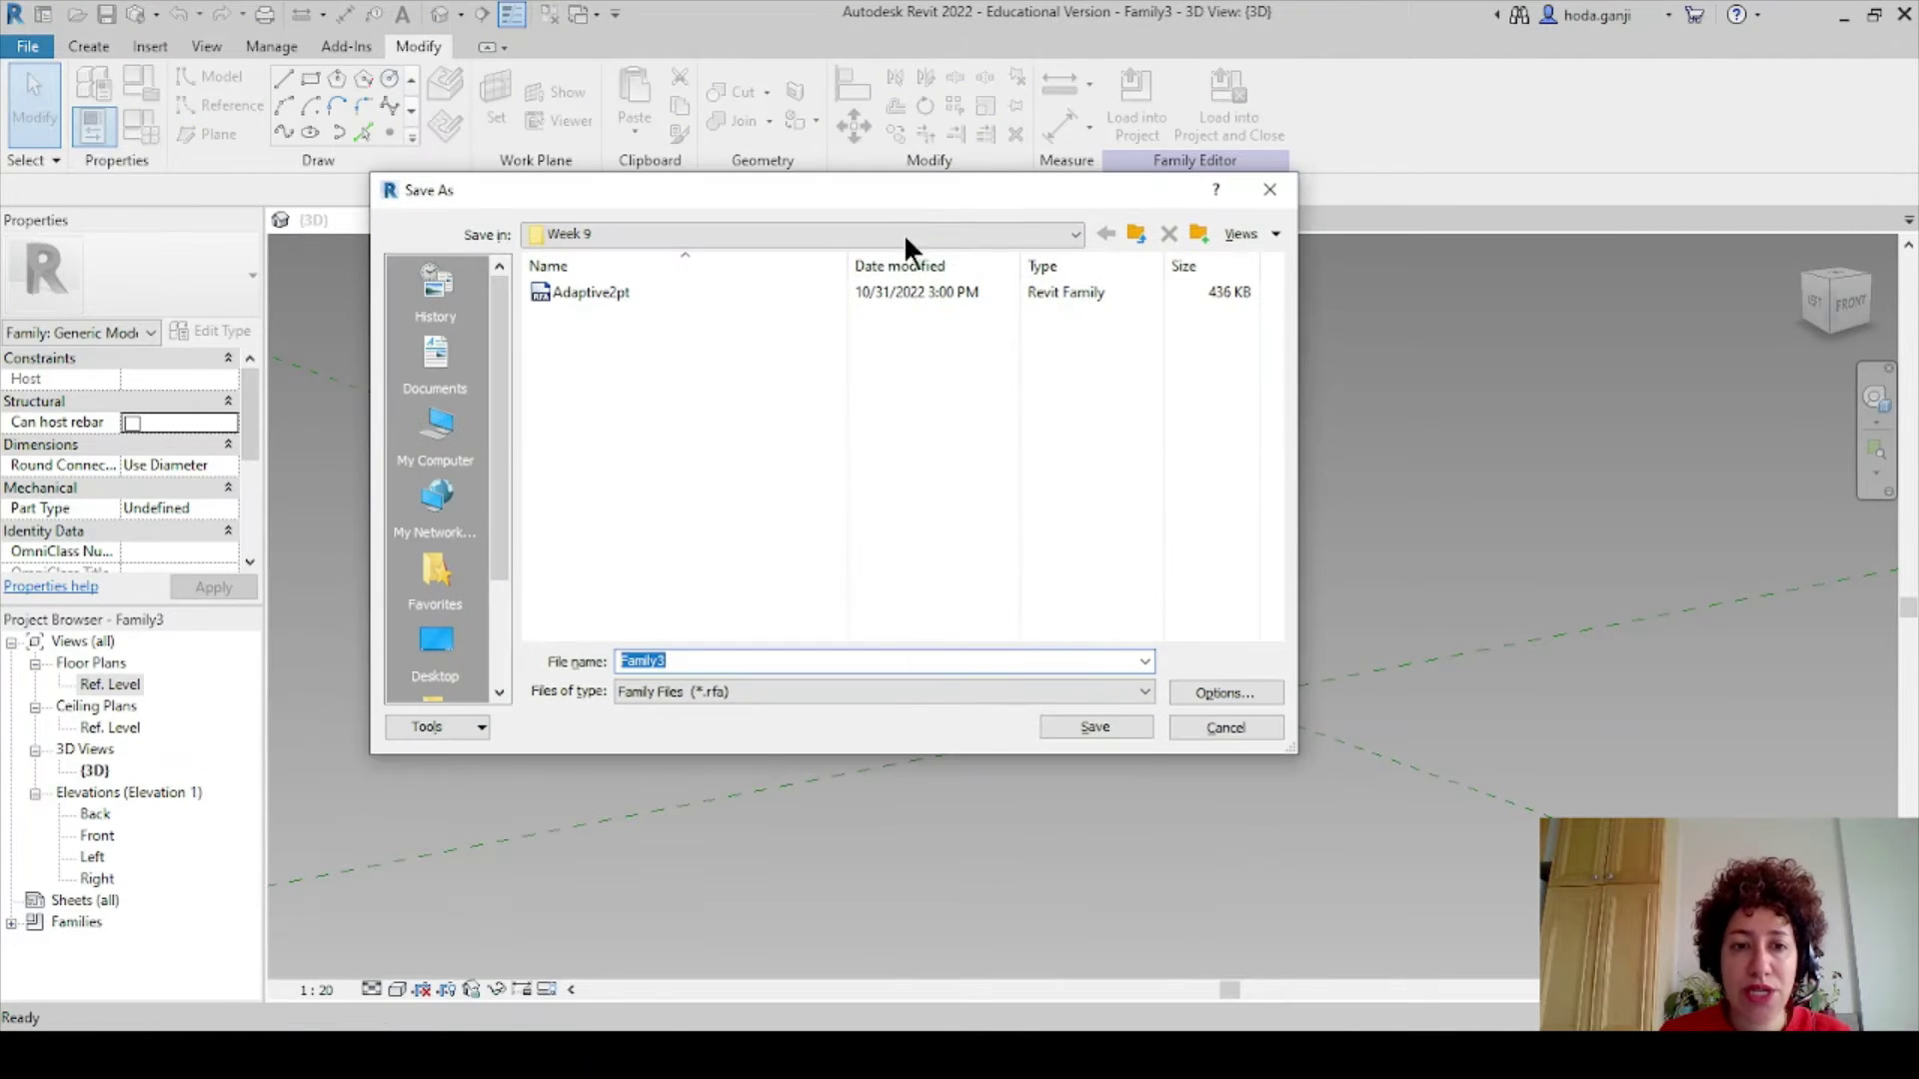
click(1221, 695)
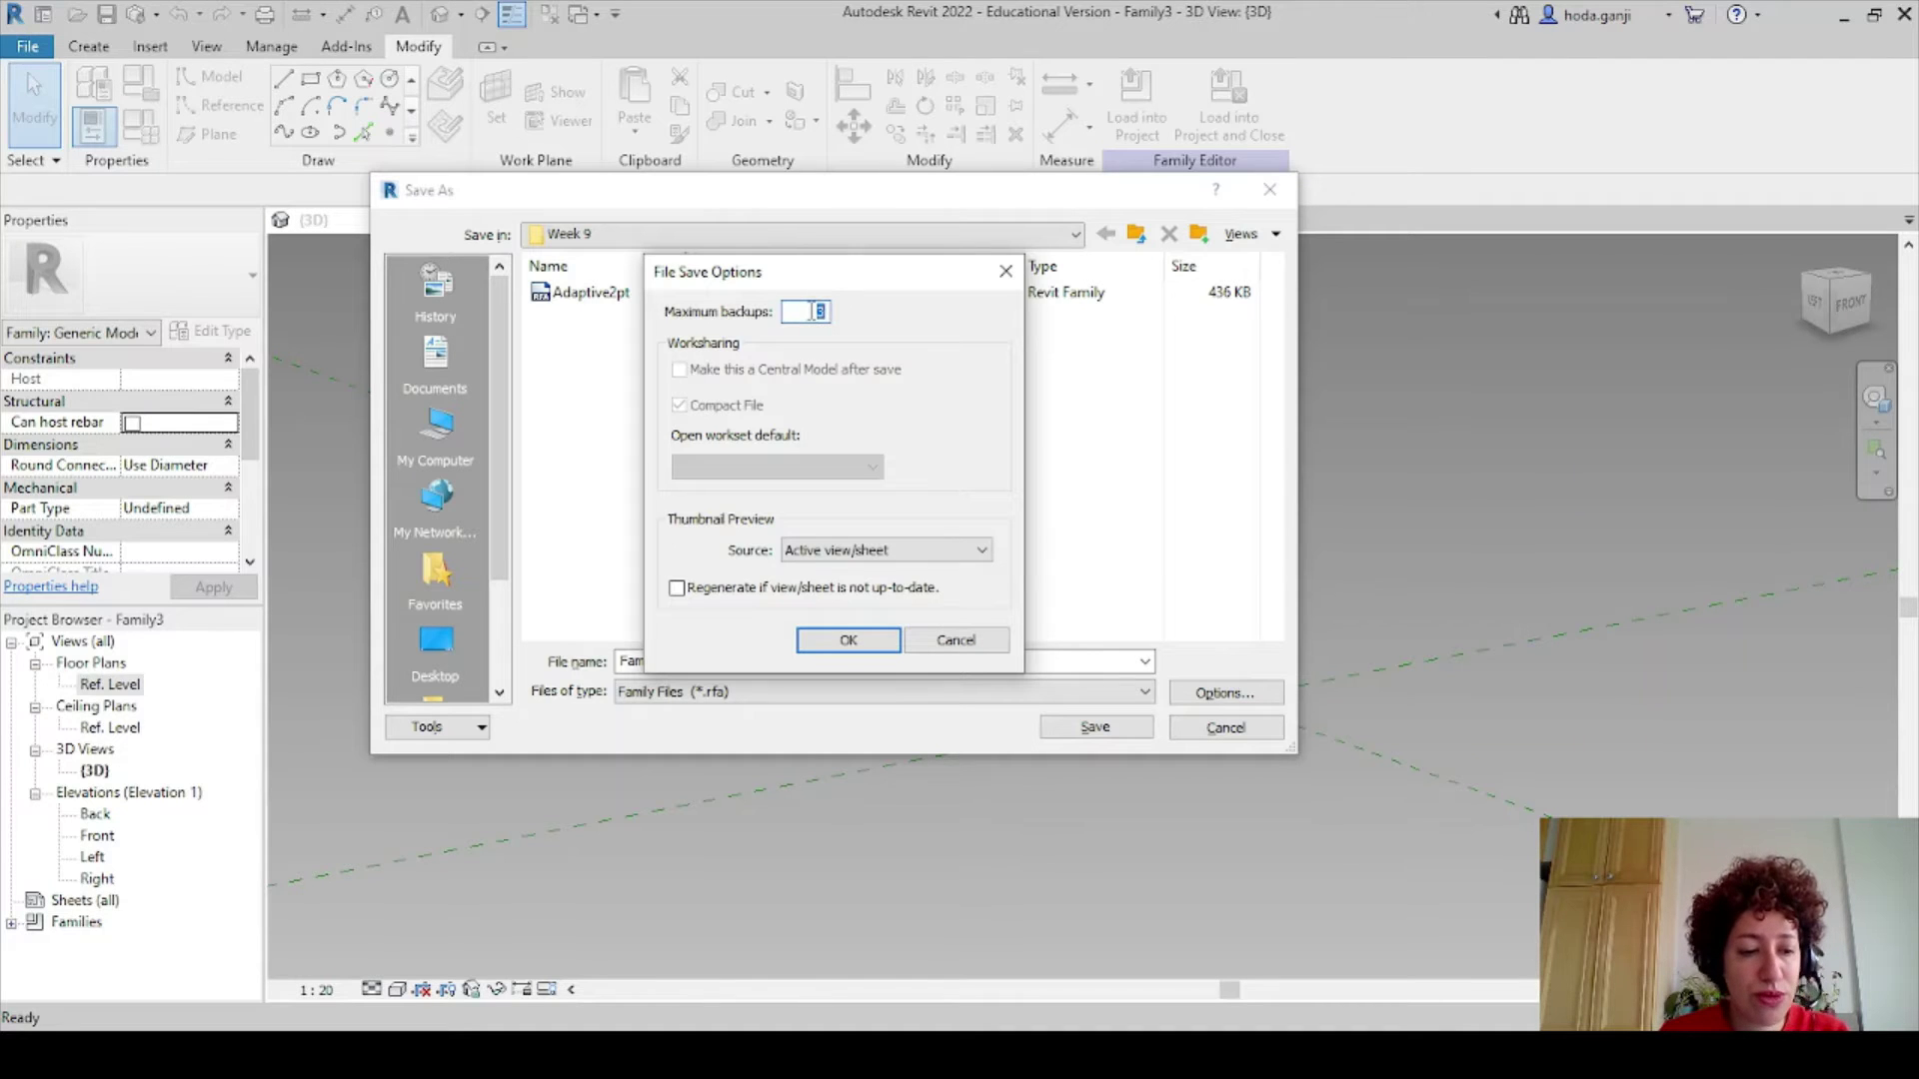
text(1)
key(Tab)
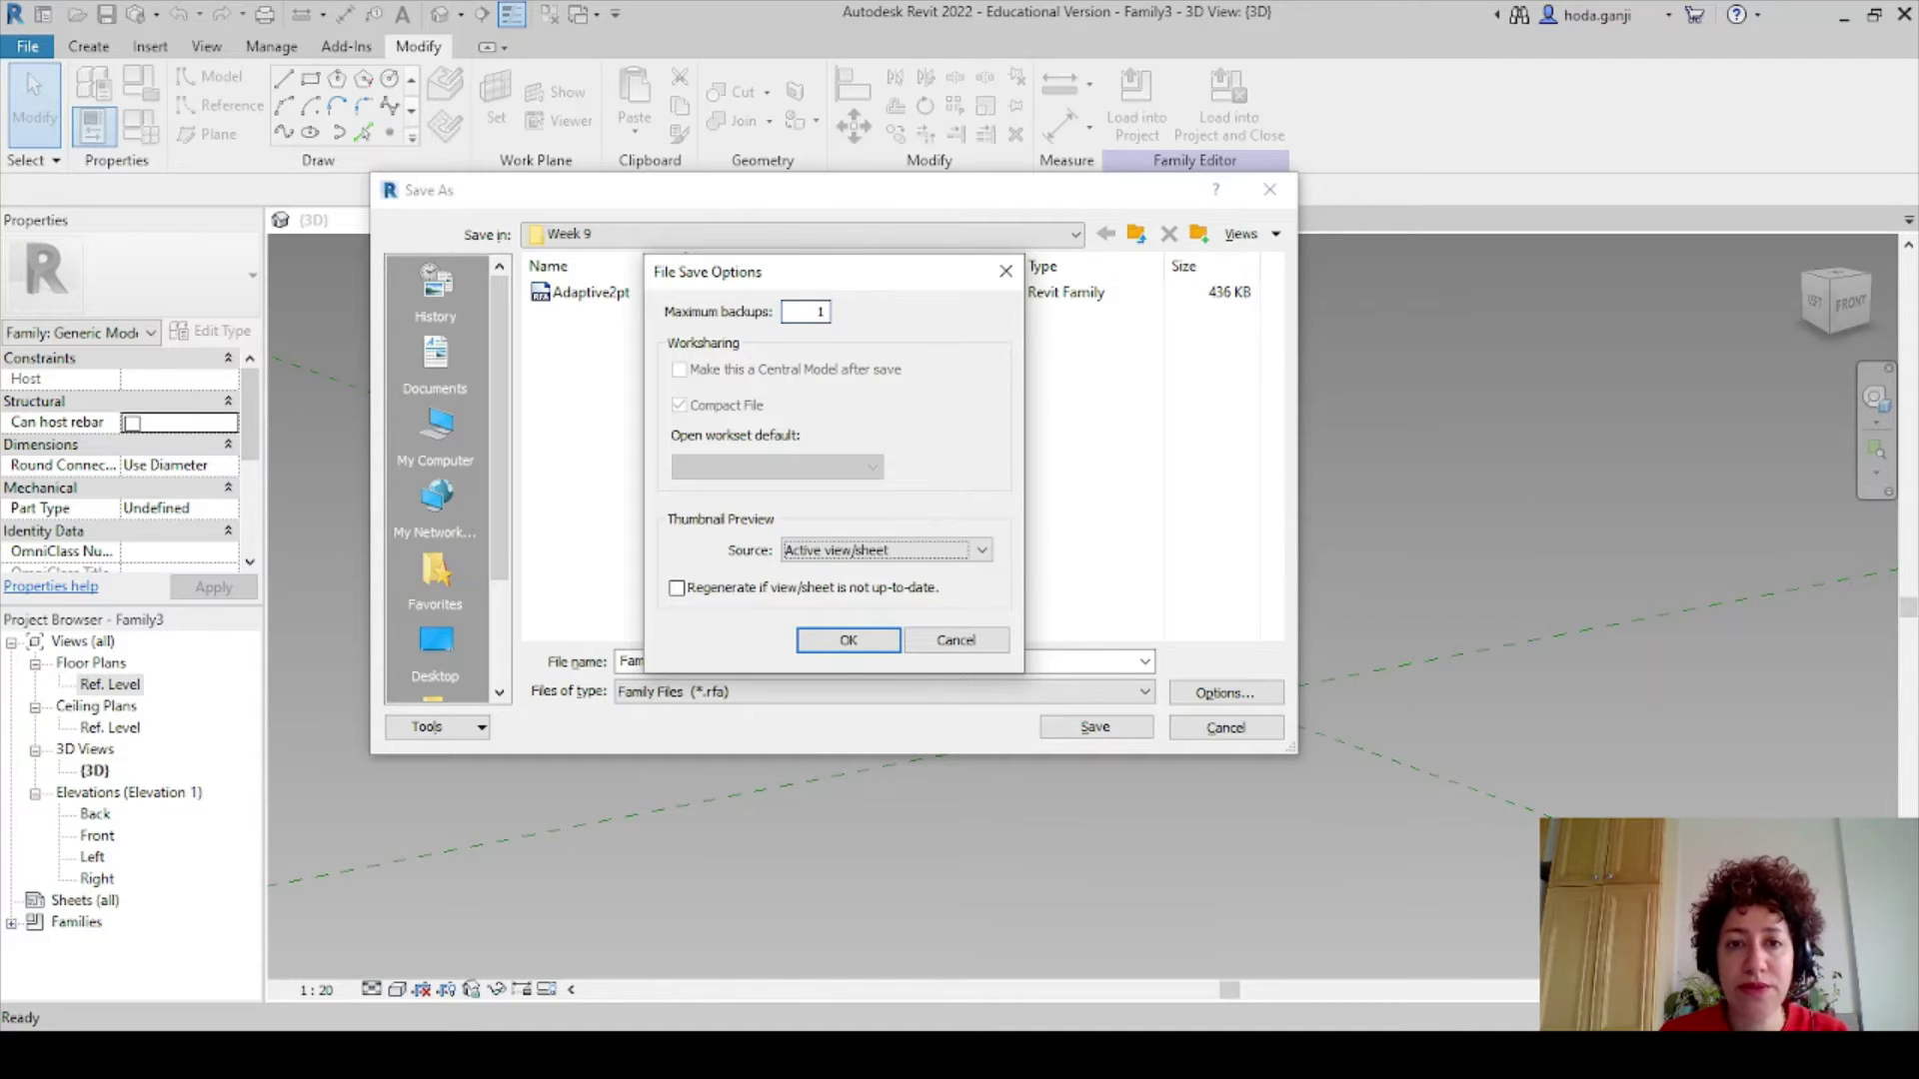
click(830, 639)
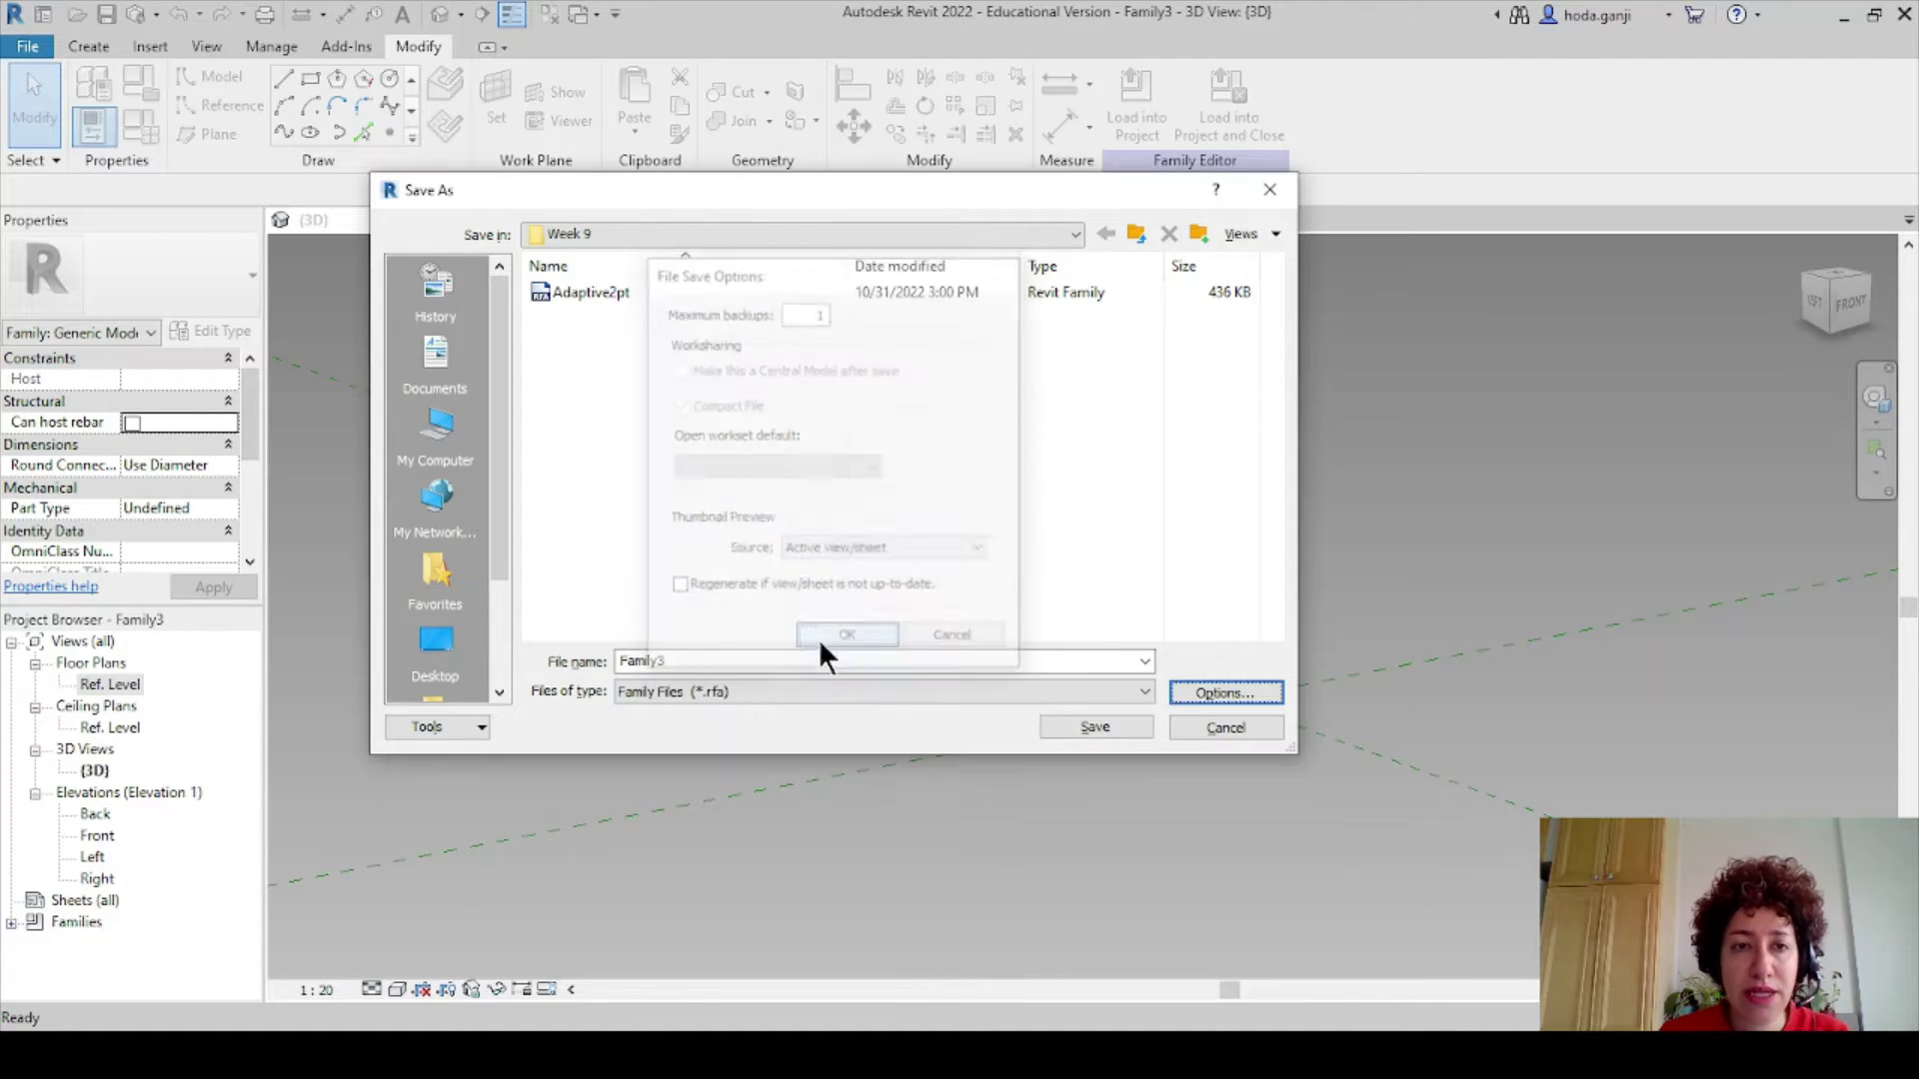
Save the family in the Week 9 folder as Adaptive2point.rfa.
click(612, 291)
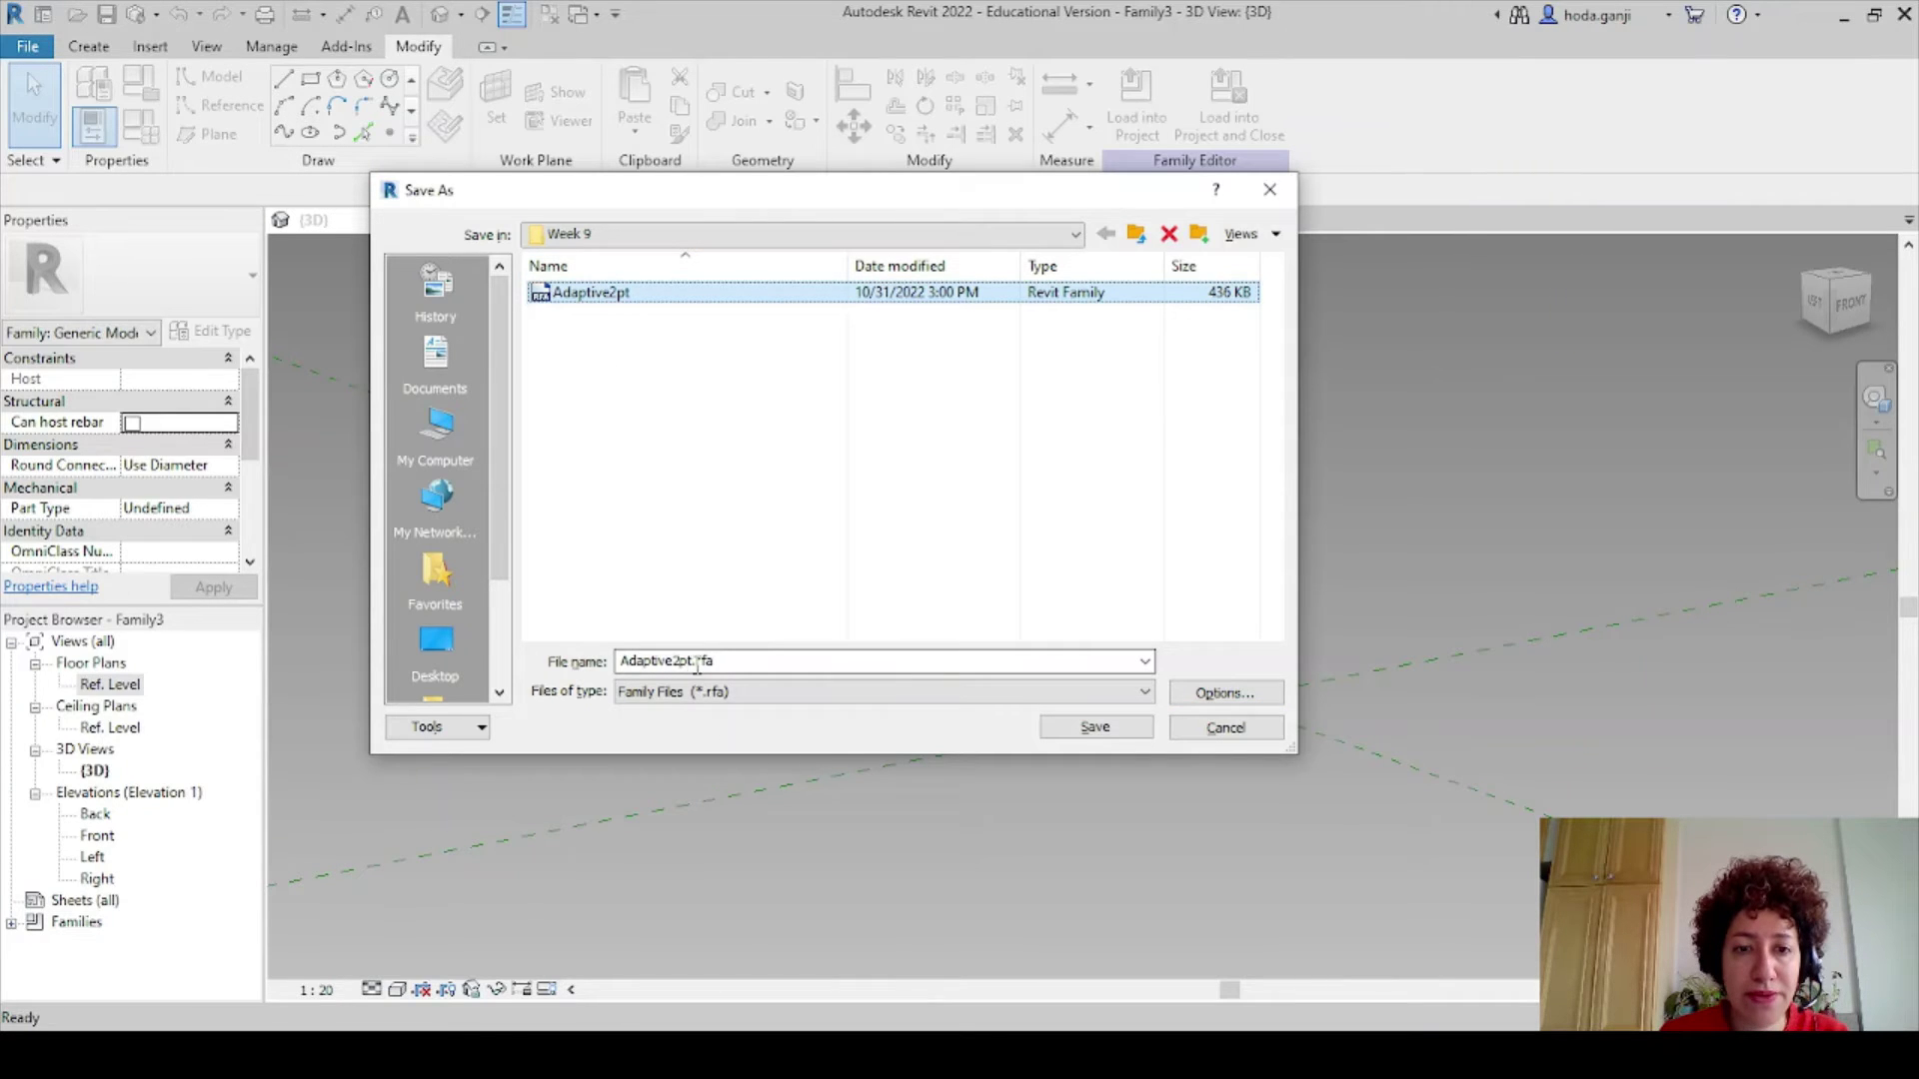
double_click(739, 654)
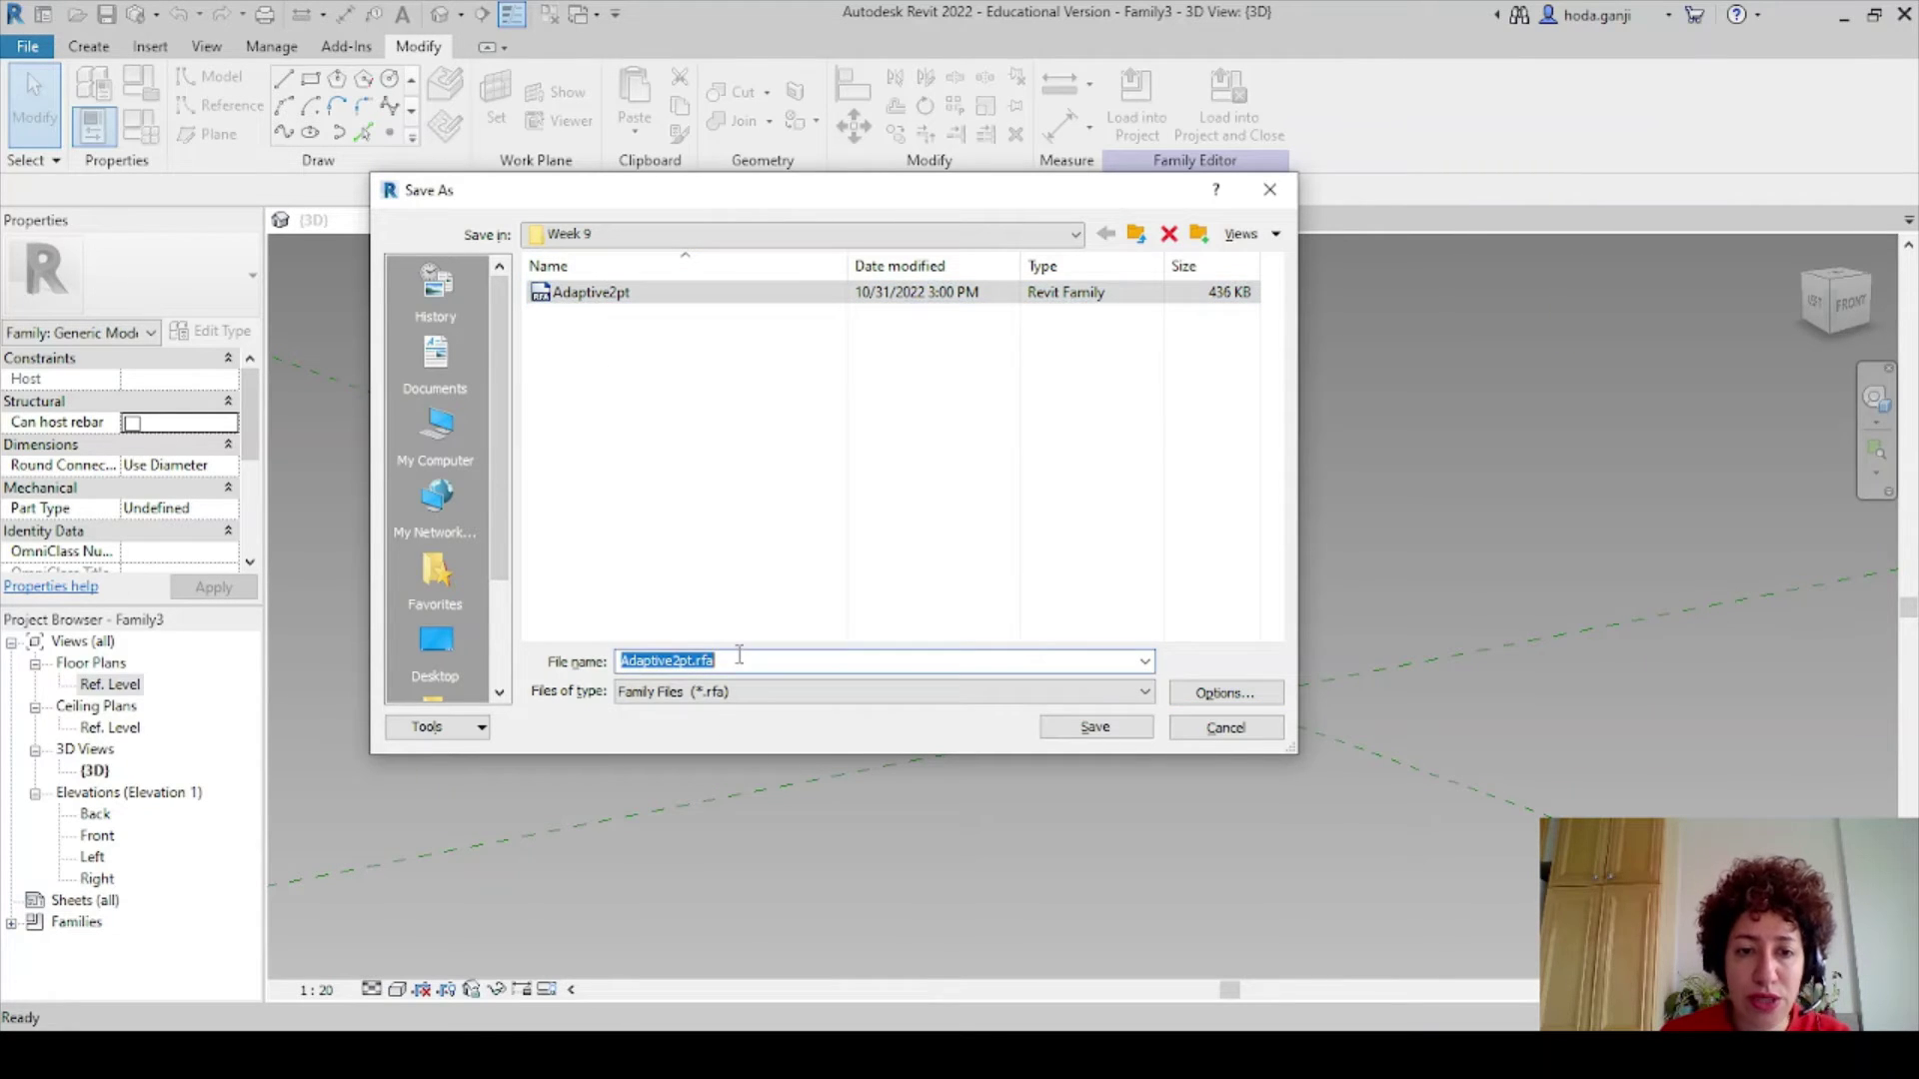
click(683, 662)
text(oin)
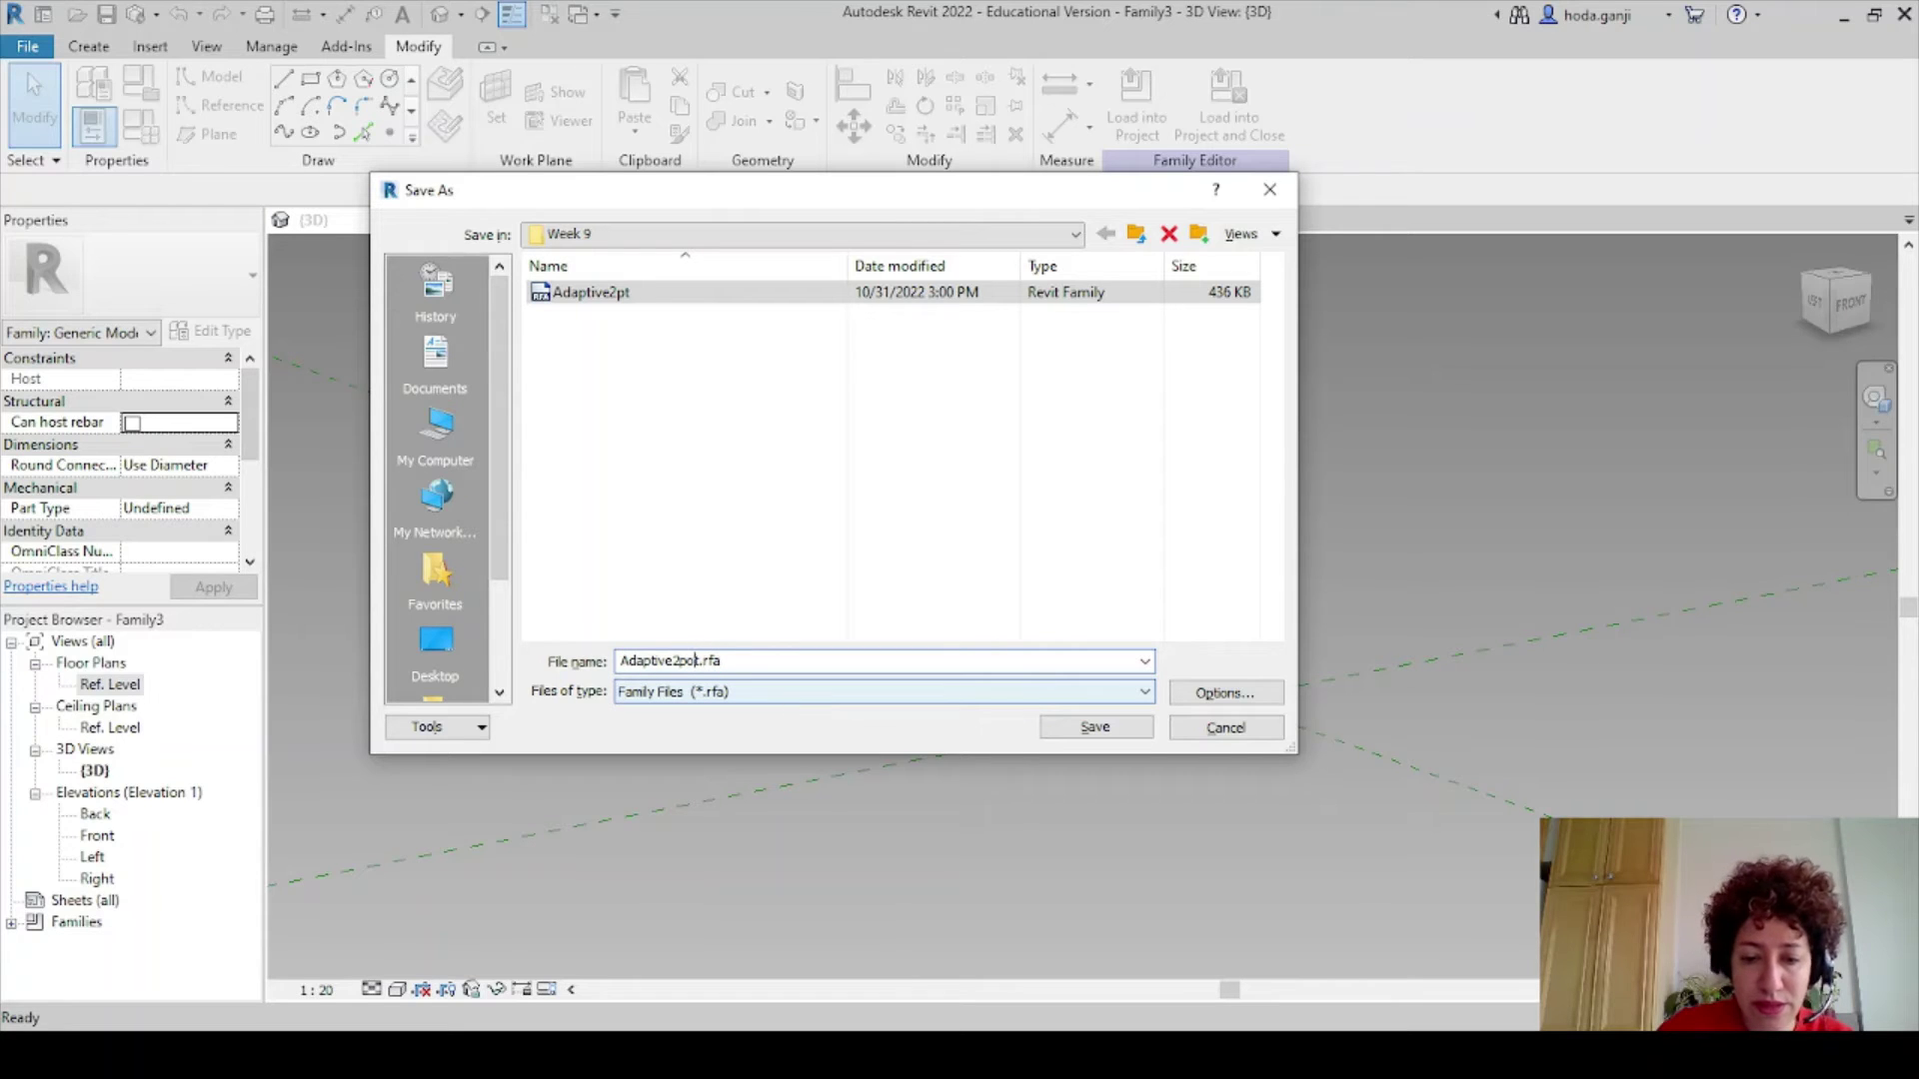
drag(767, 660, 564, 665)
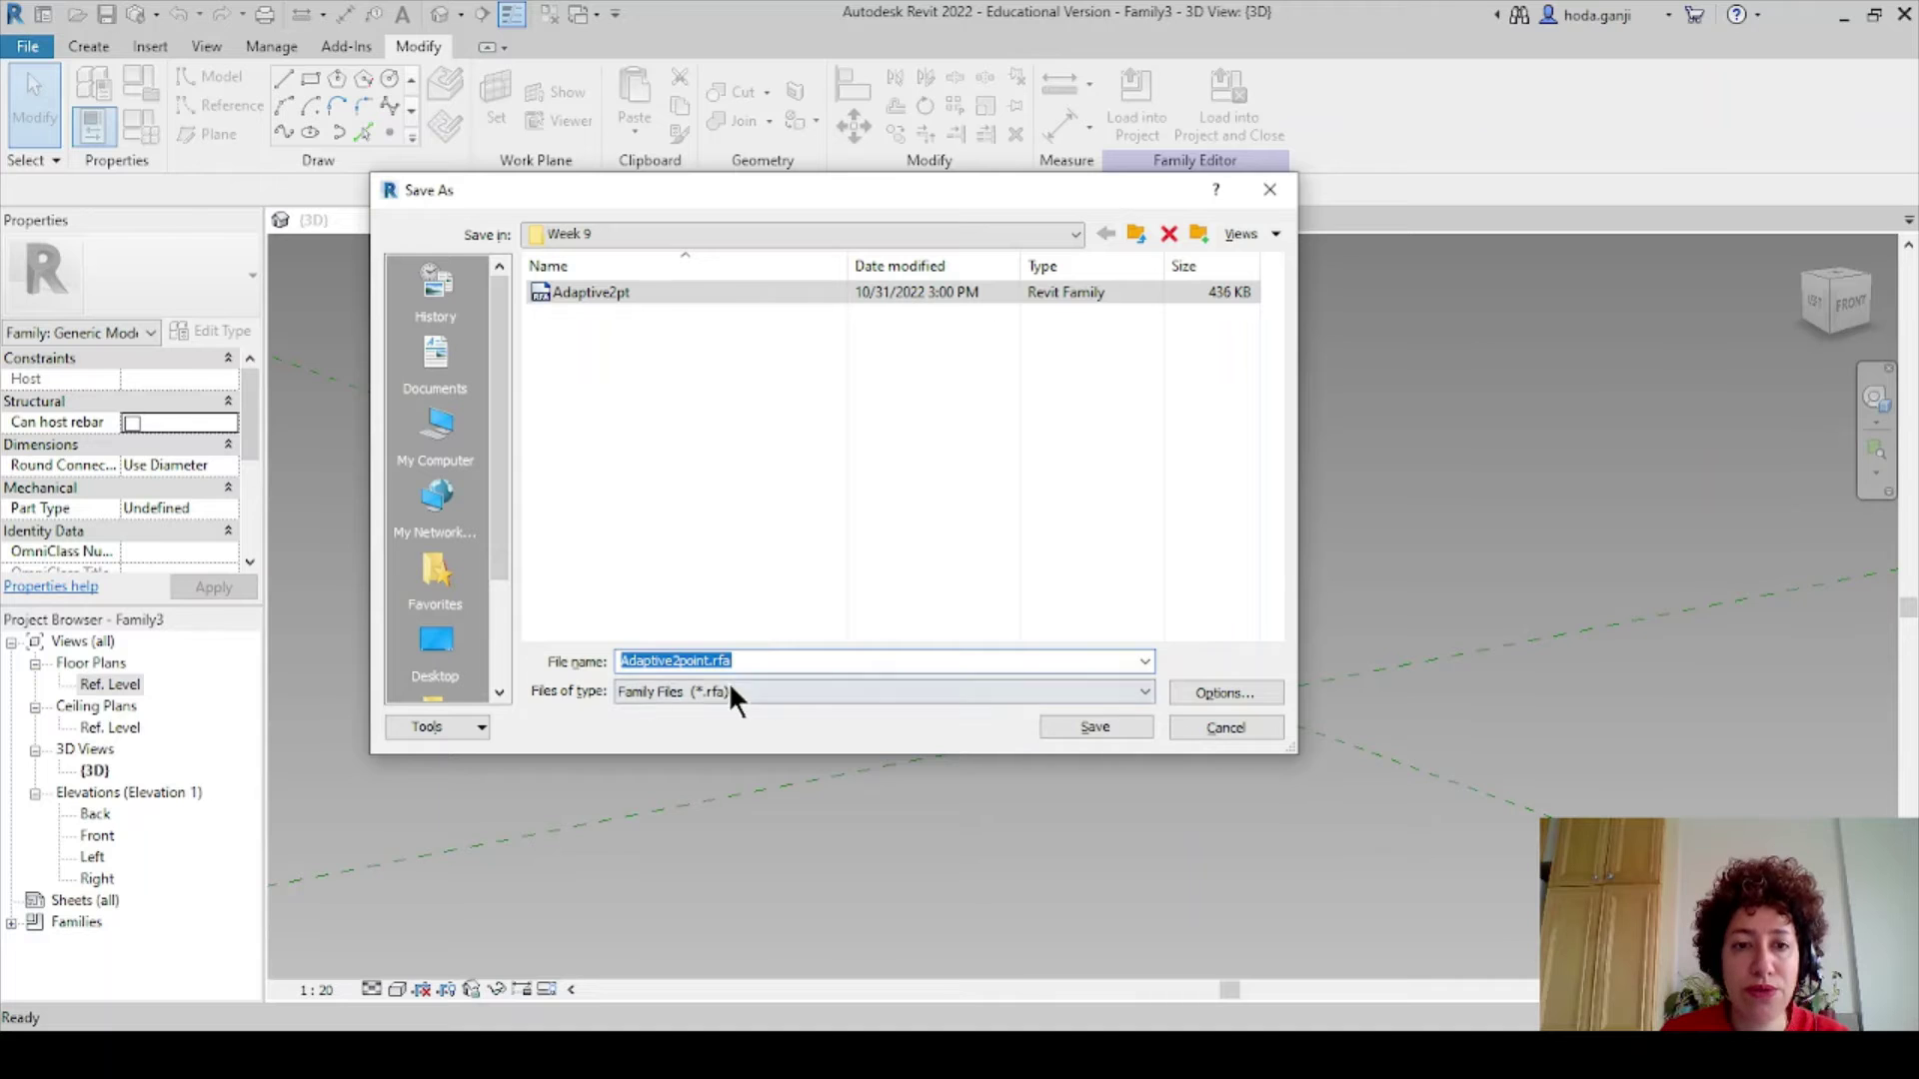
click(1109, 725)
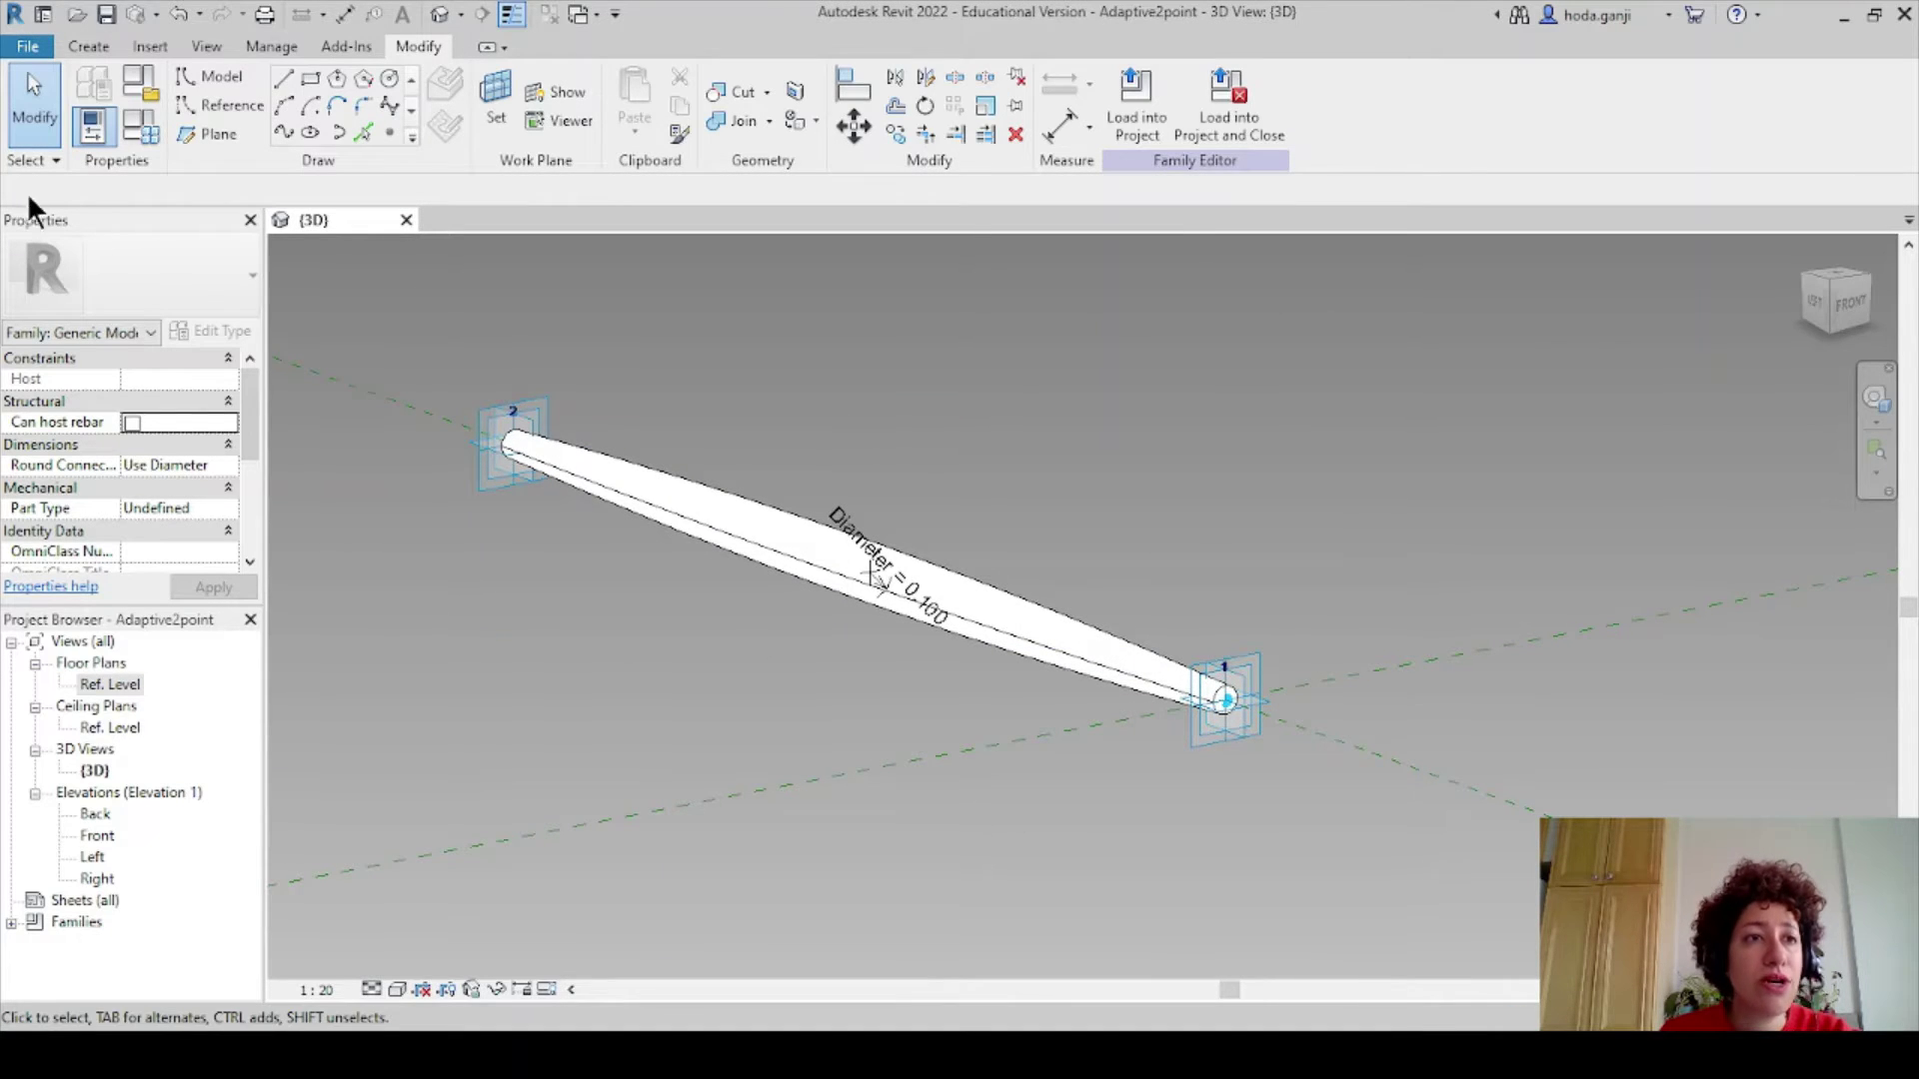
Create a new project from the Metric-Architectural Template.
click(40, 15)
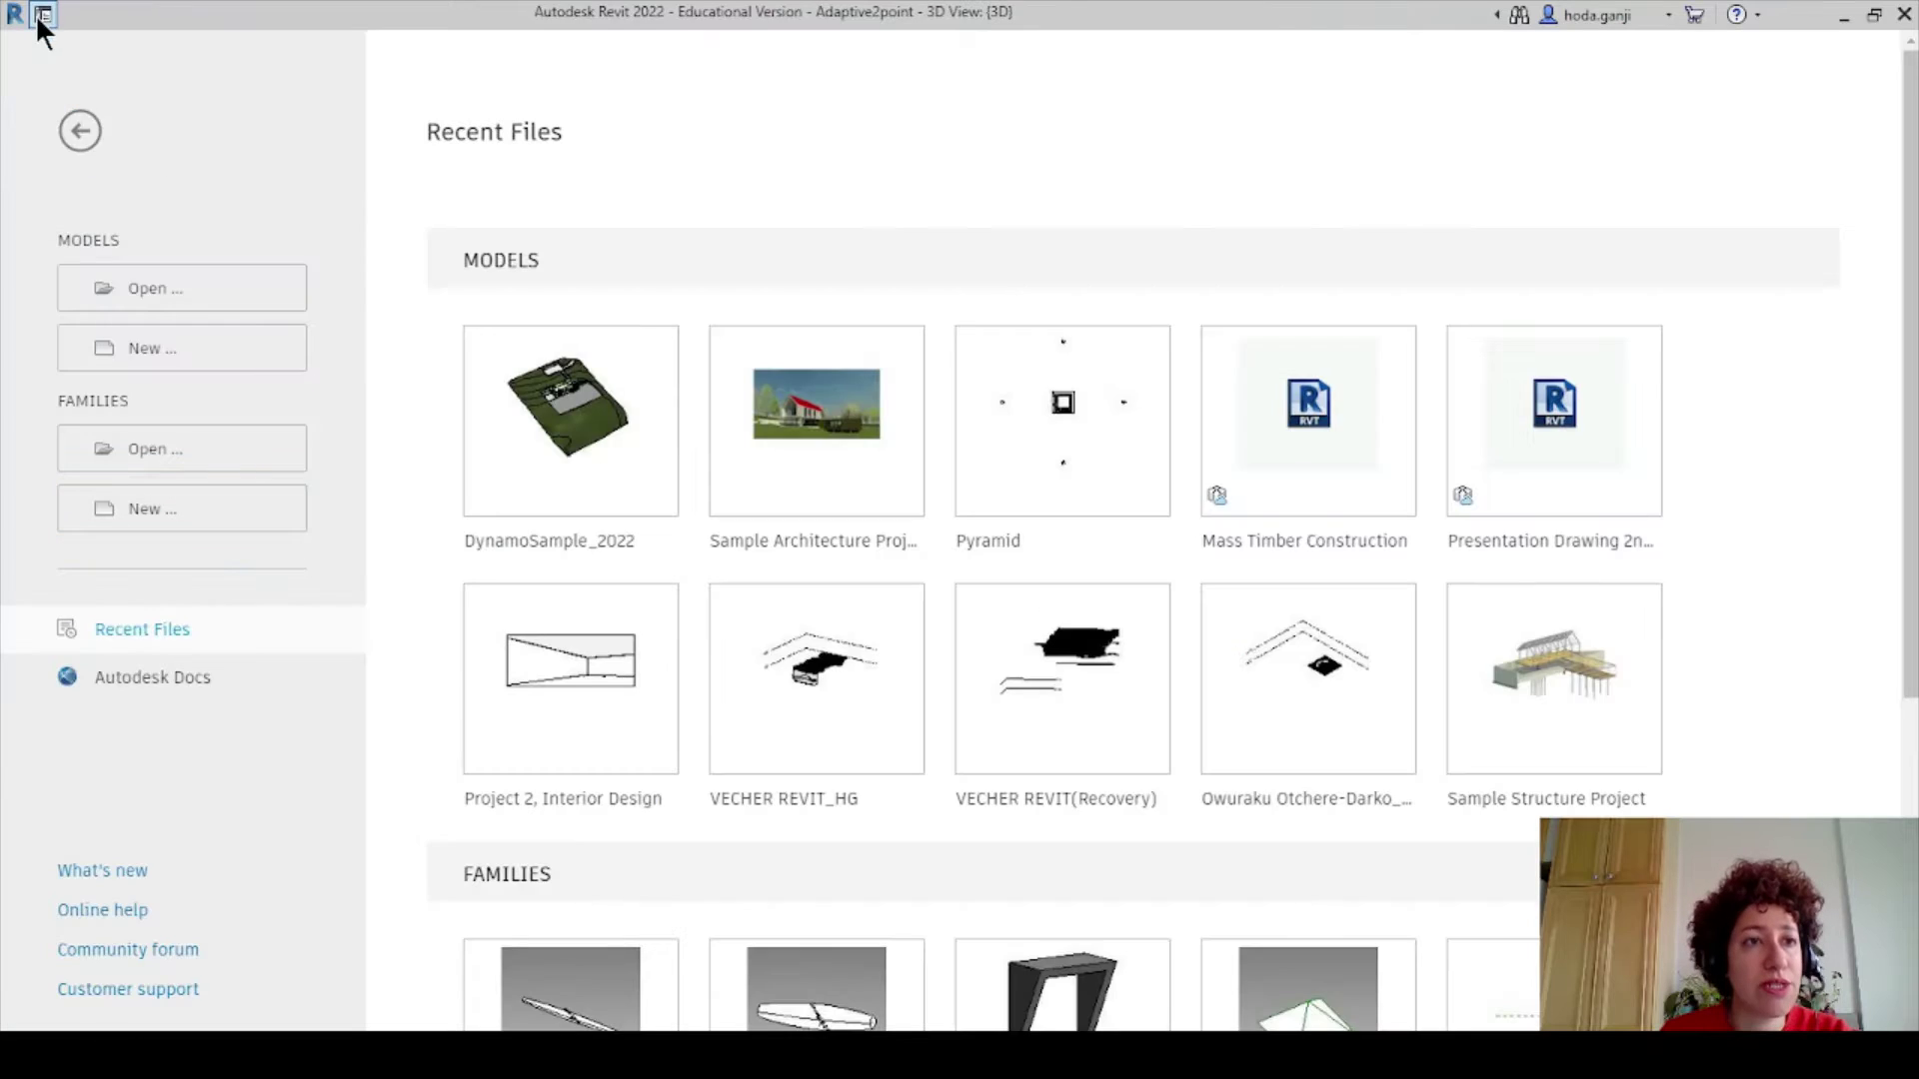
click(150, 348)
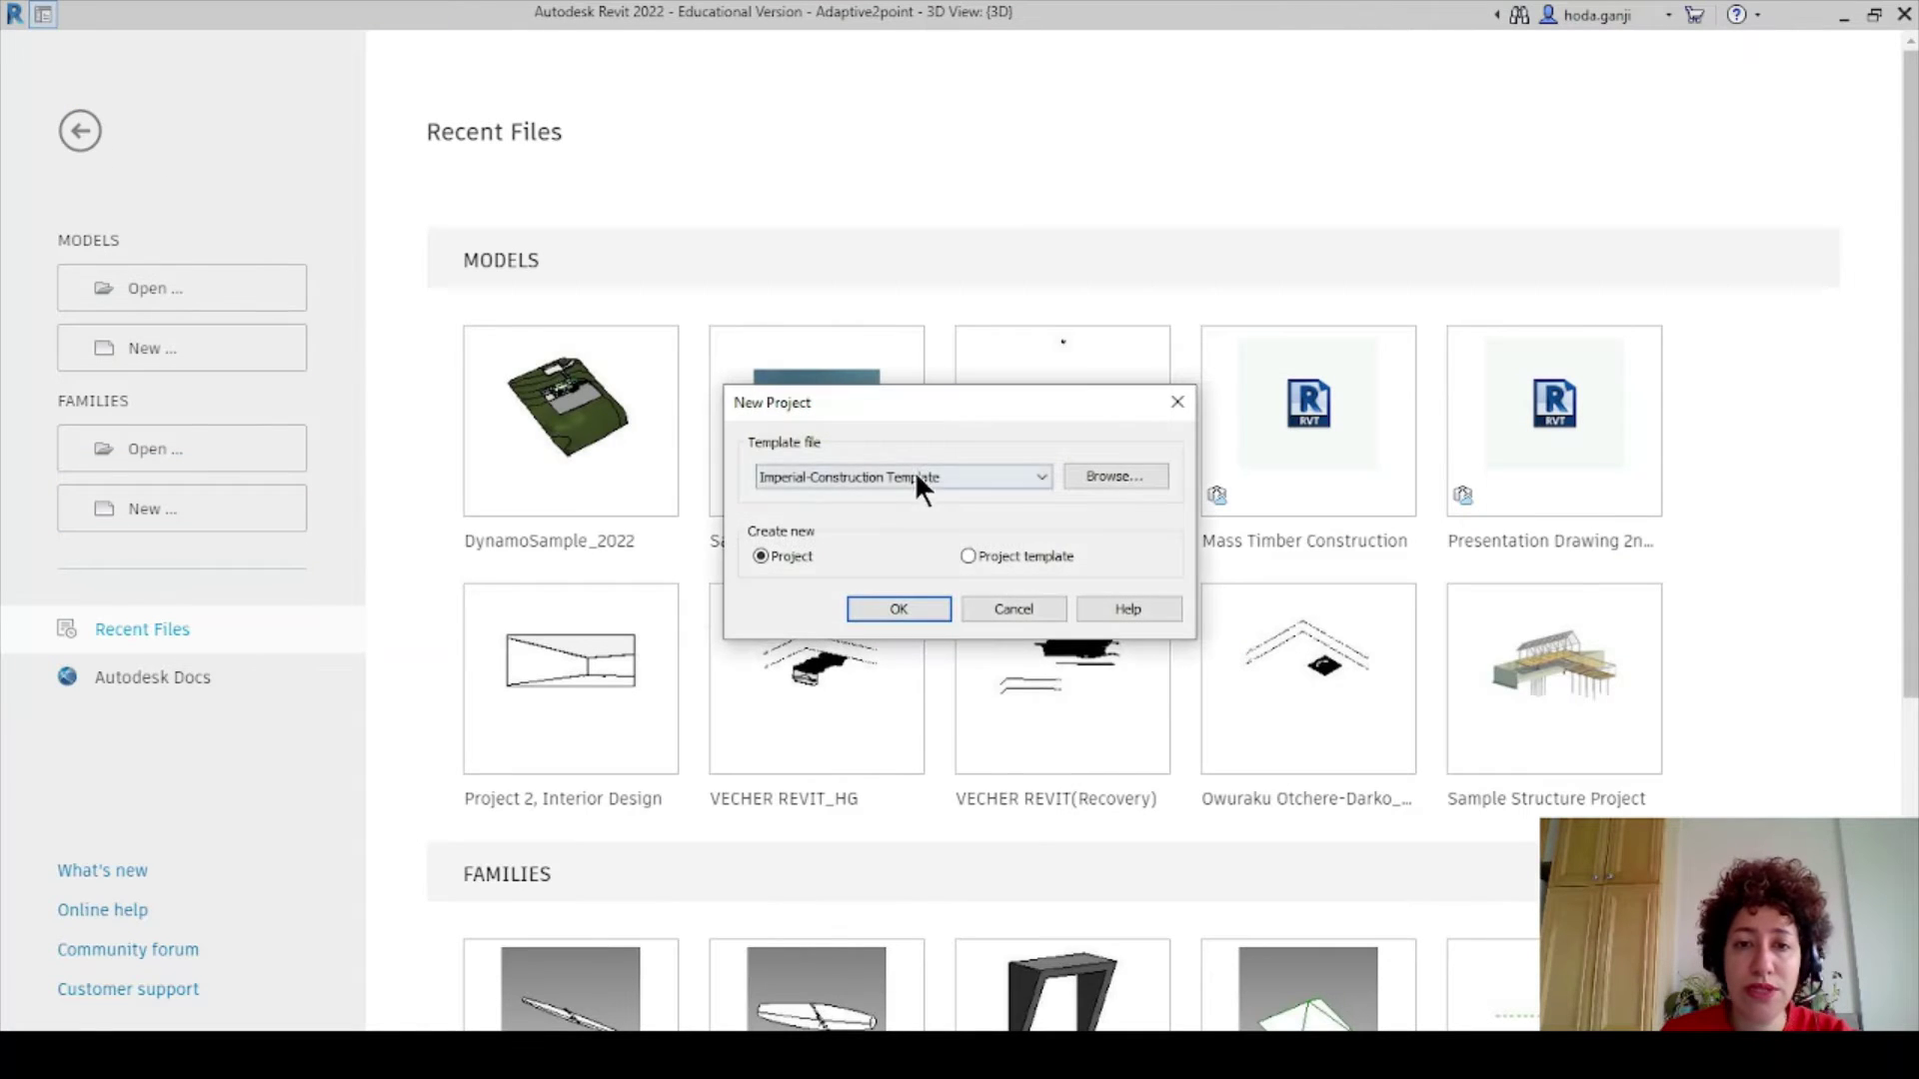
click(916, 476)
click(915, 589)
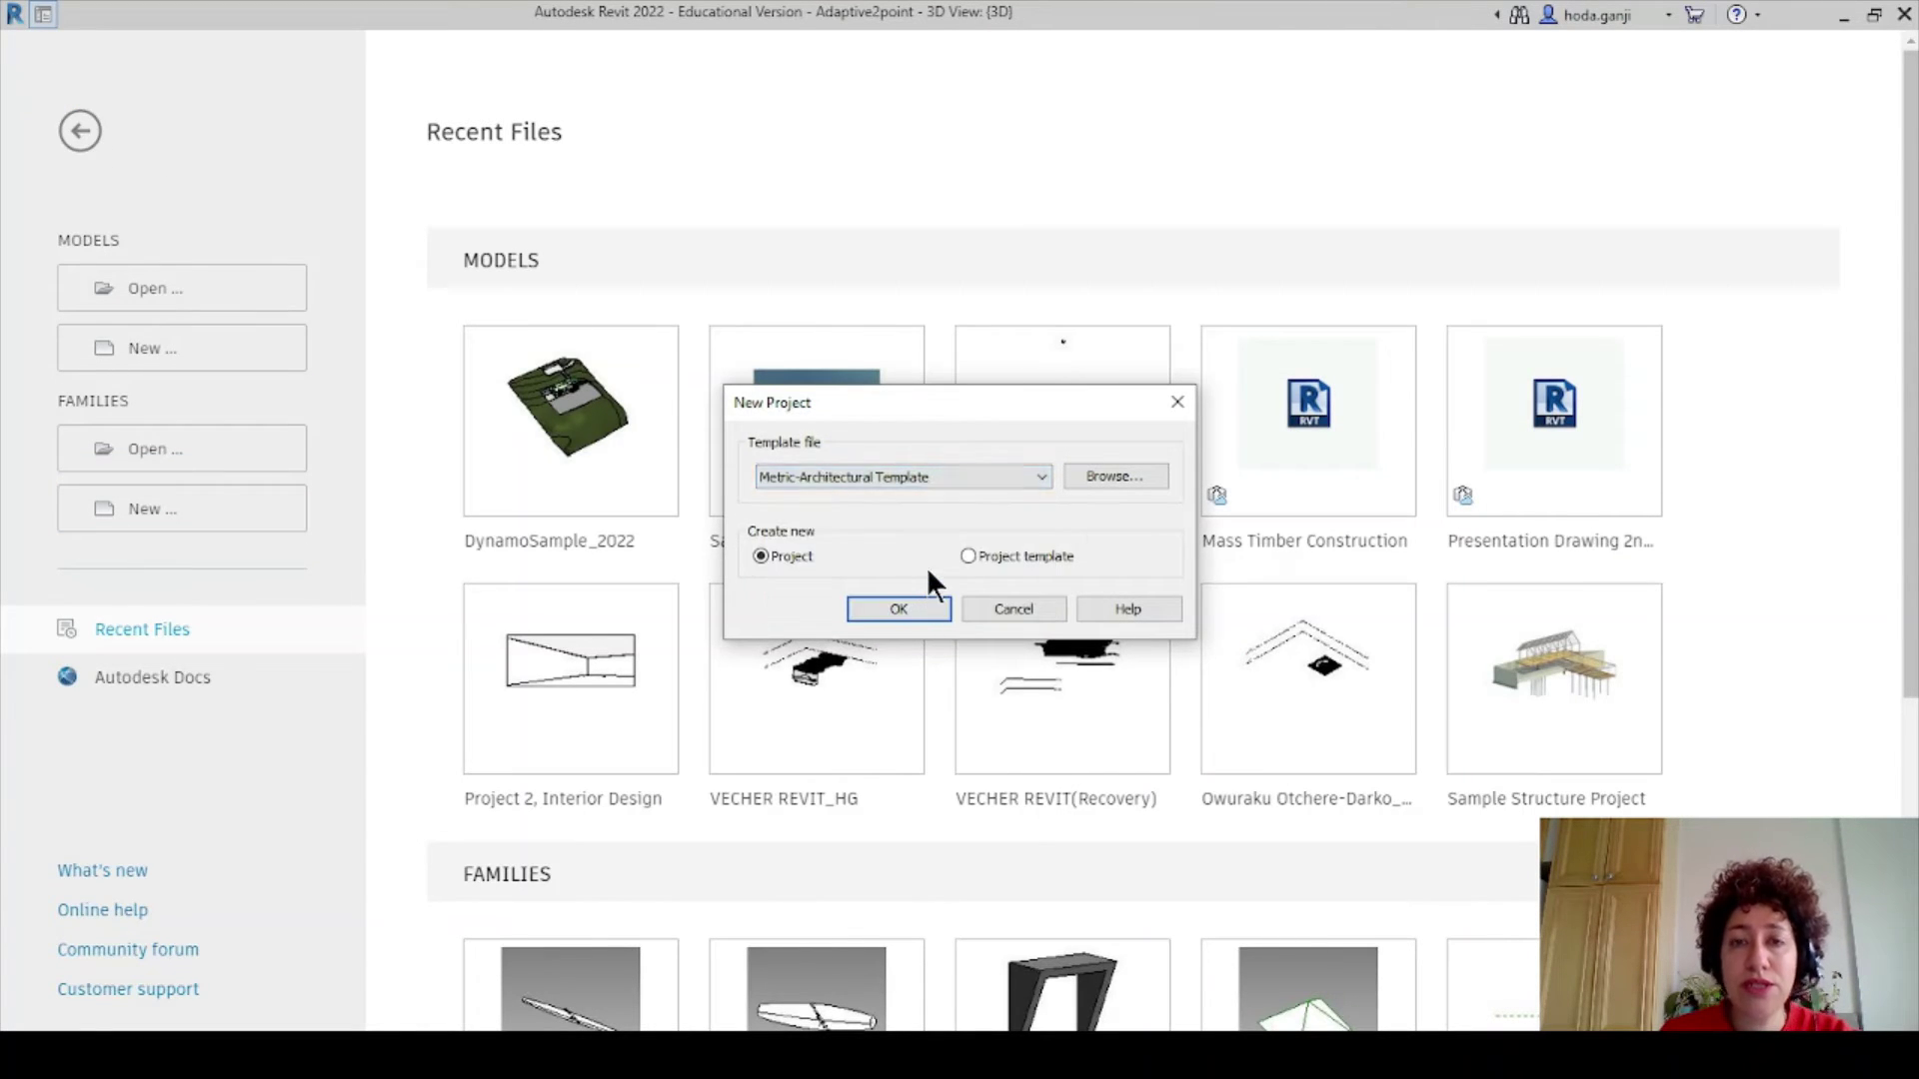
click(916, 603)
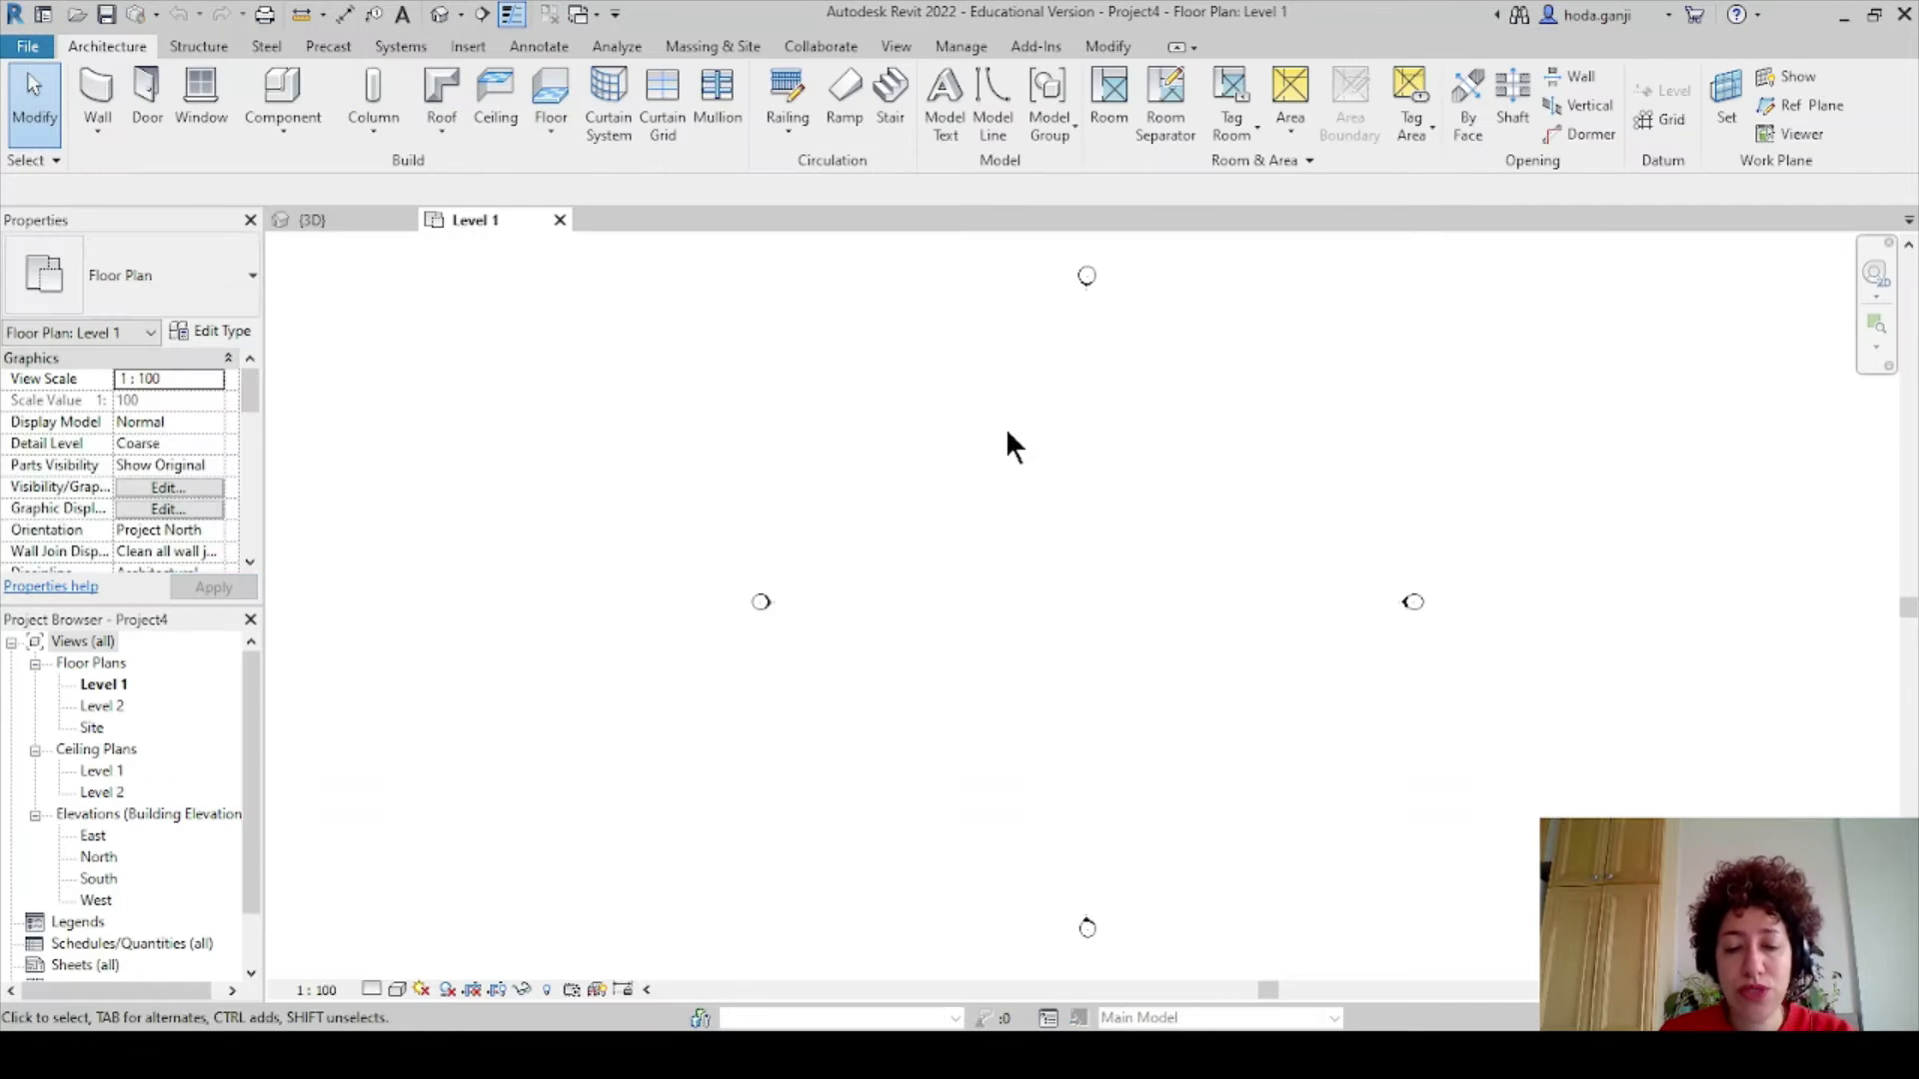
Set Project Units length to Meters with 3 decimal places rounding.
key(u)
key(n)
click(1032, 440)
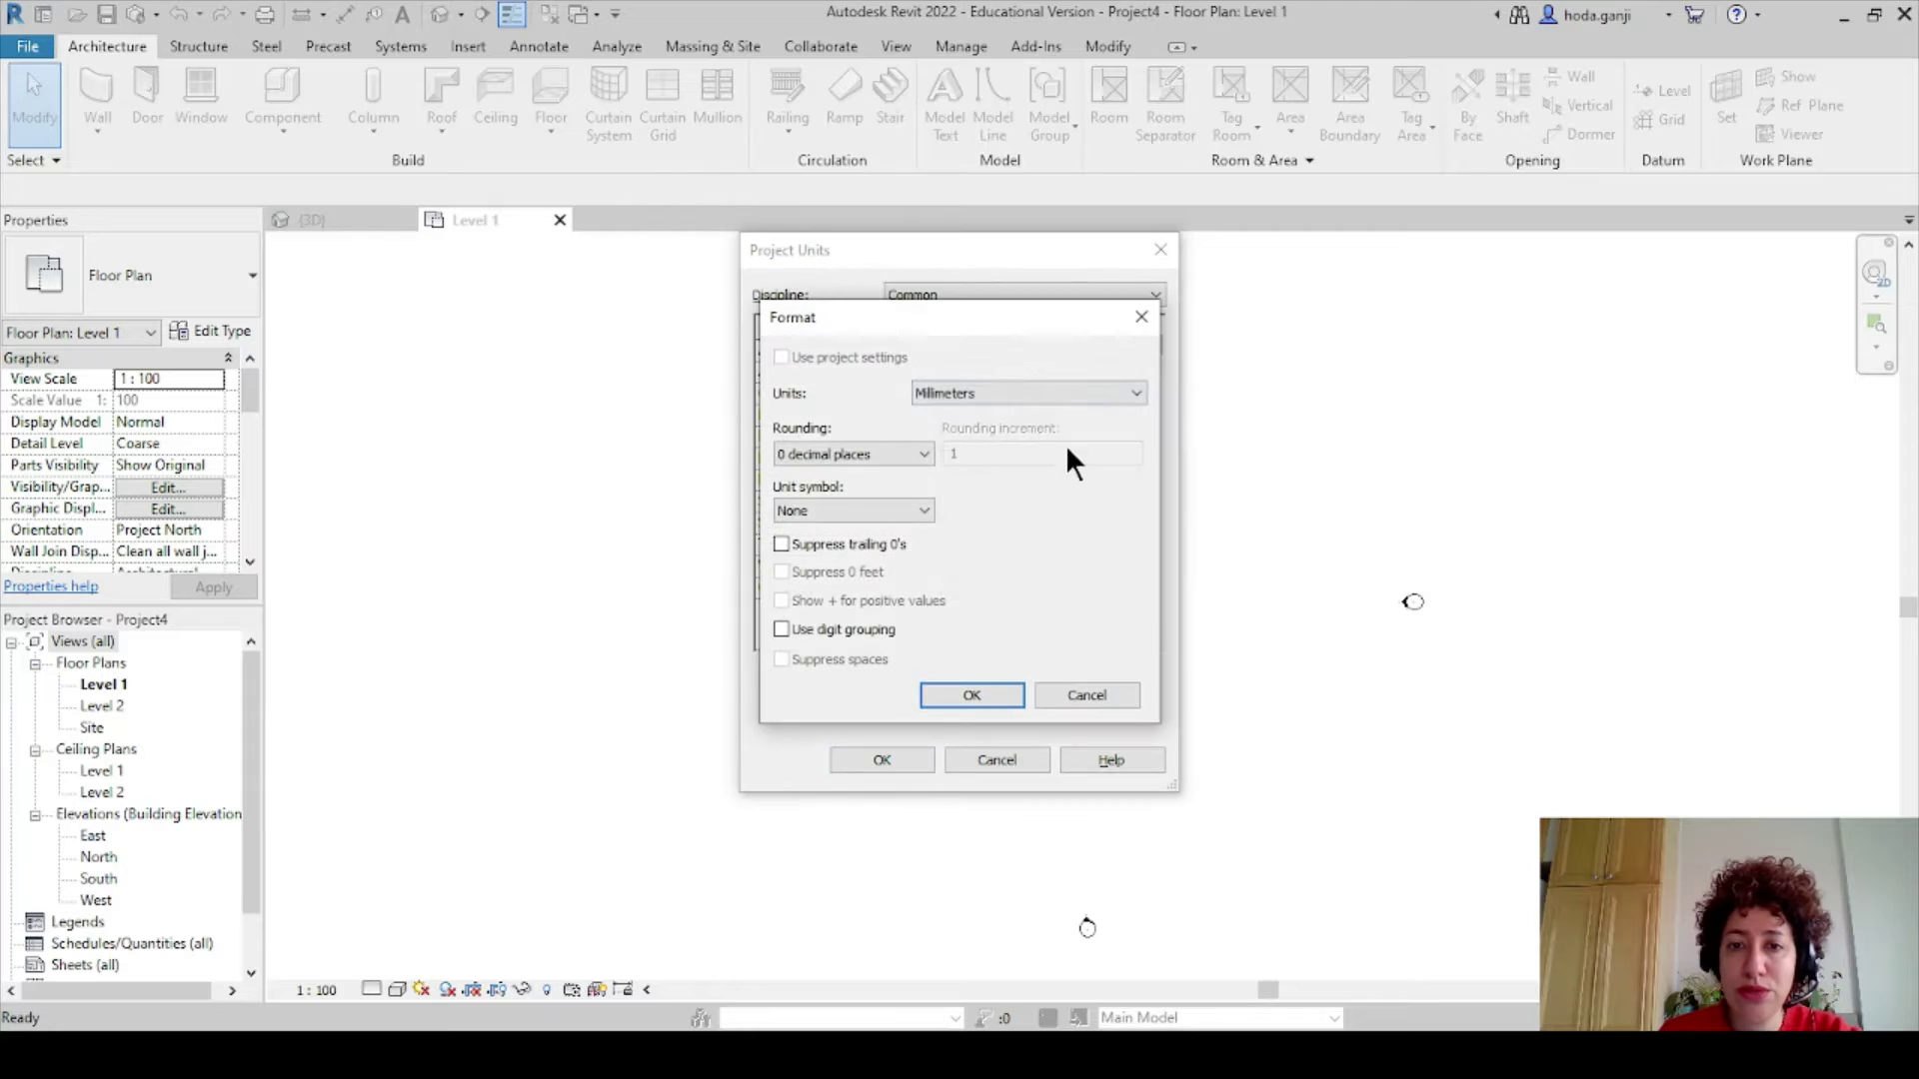
click(1033, 391)
click(1019, 469)
click(827, 454)
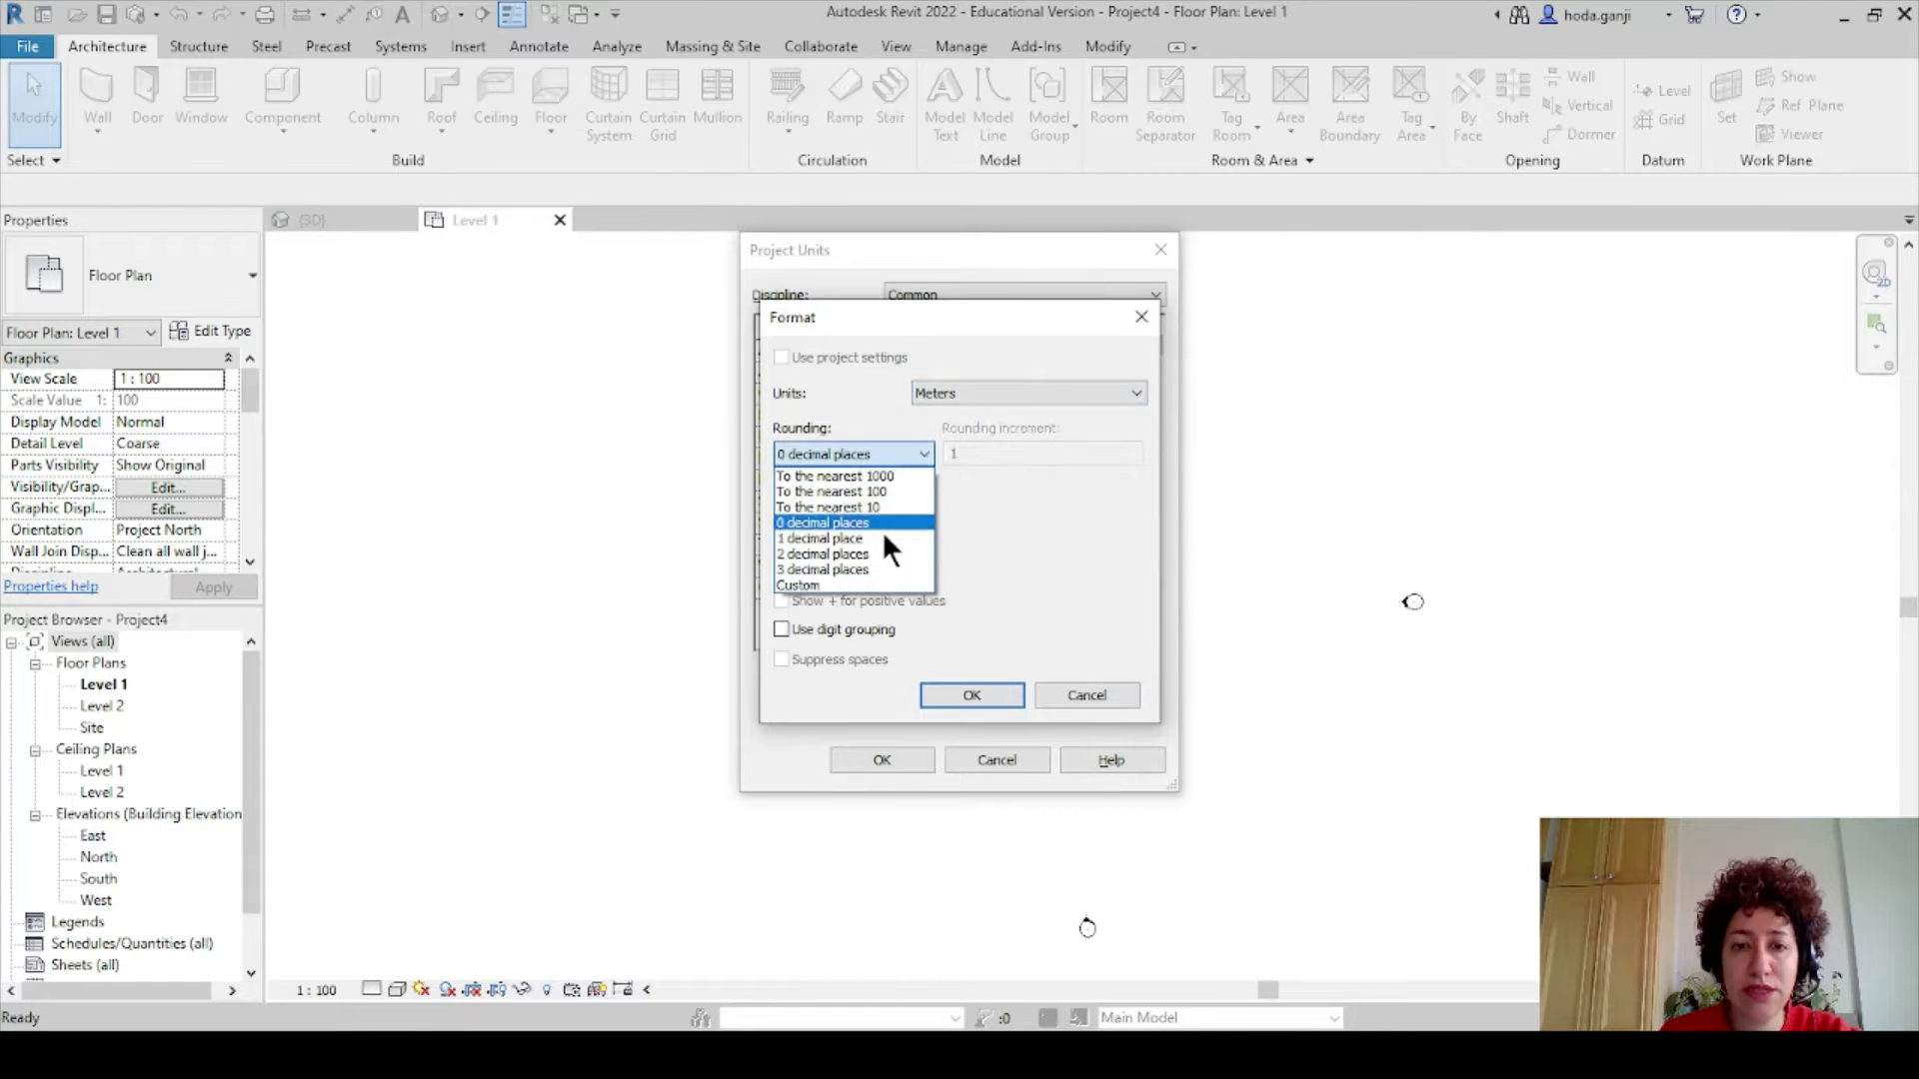
click(866, 568)
click(971, 694)
click(881, 760)
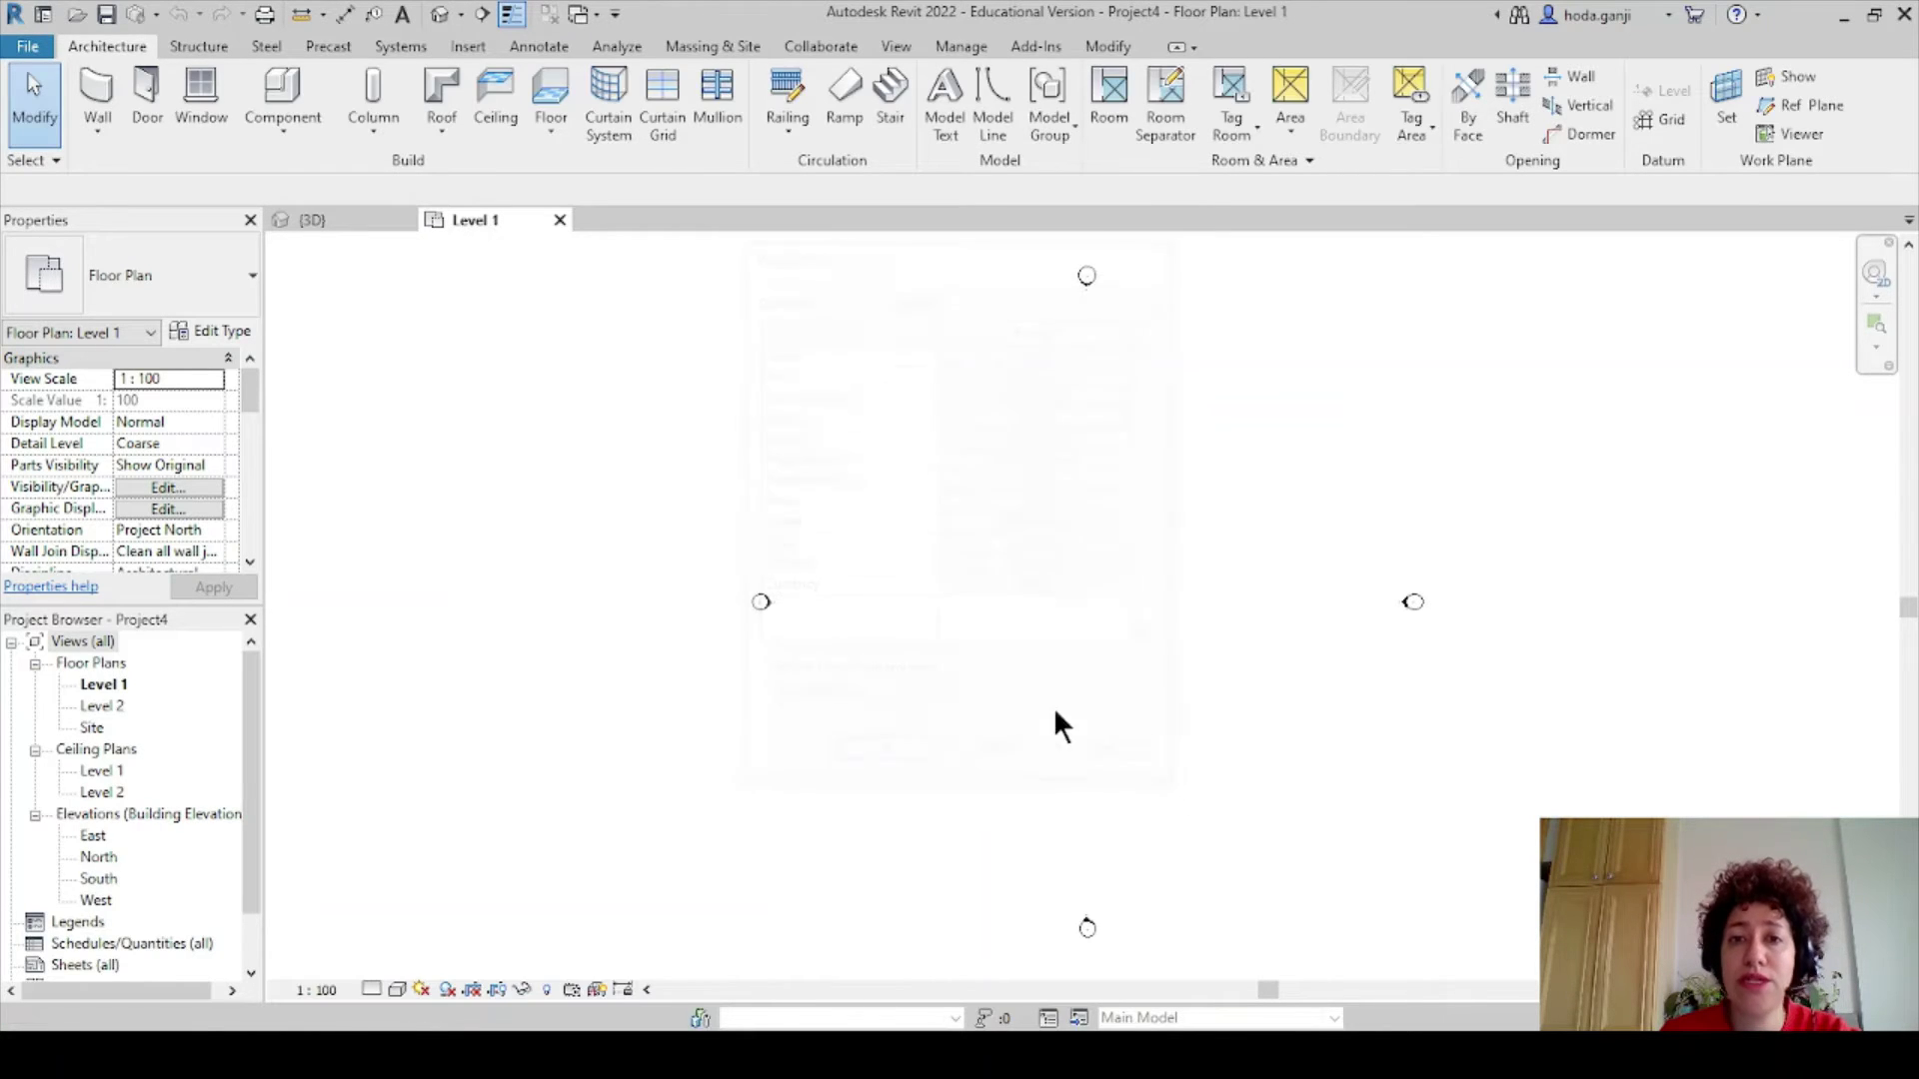
Load Adaptive2point into Project4, then show its default 3D view and close Level 1.
click(316, 219)
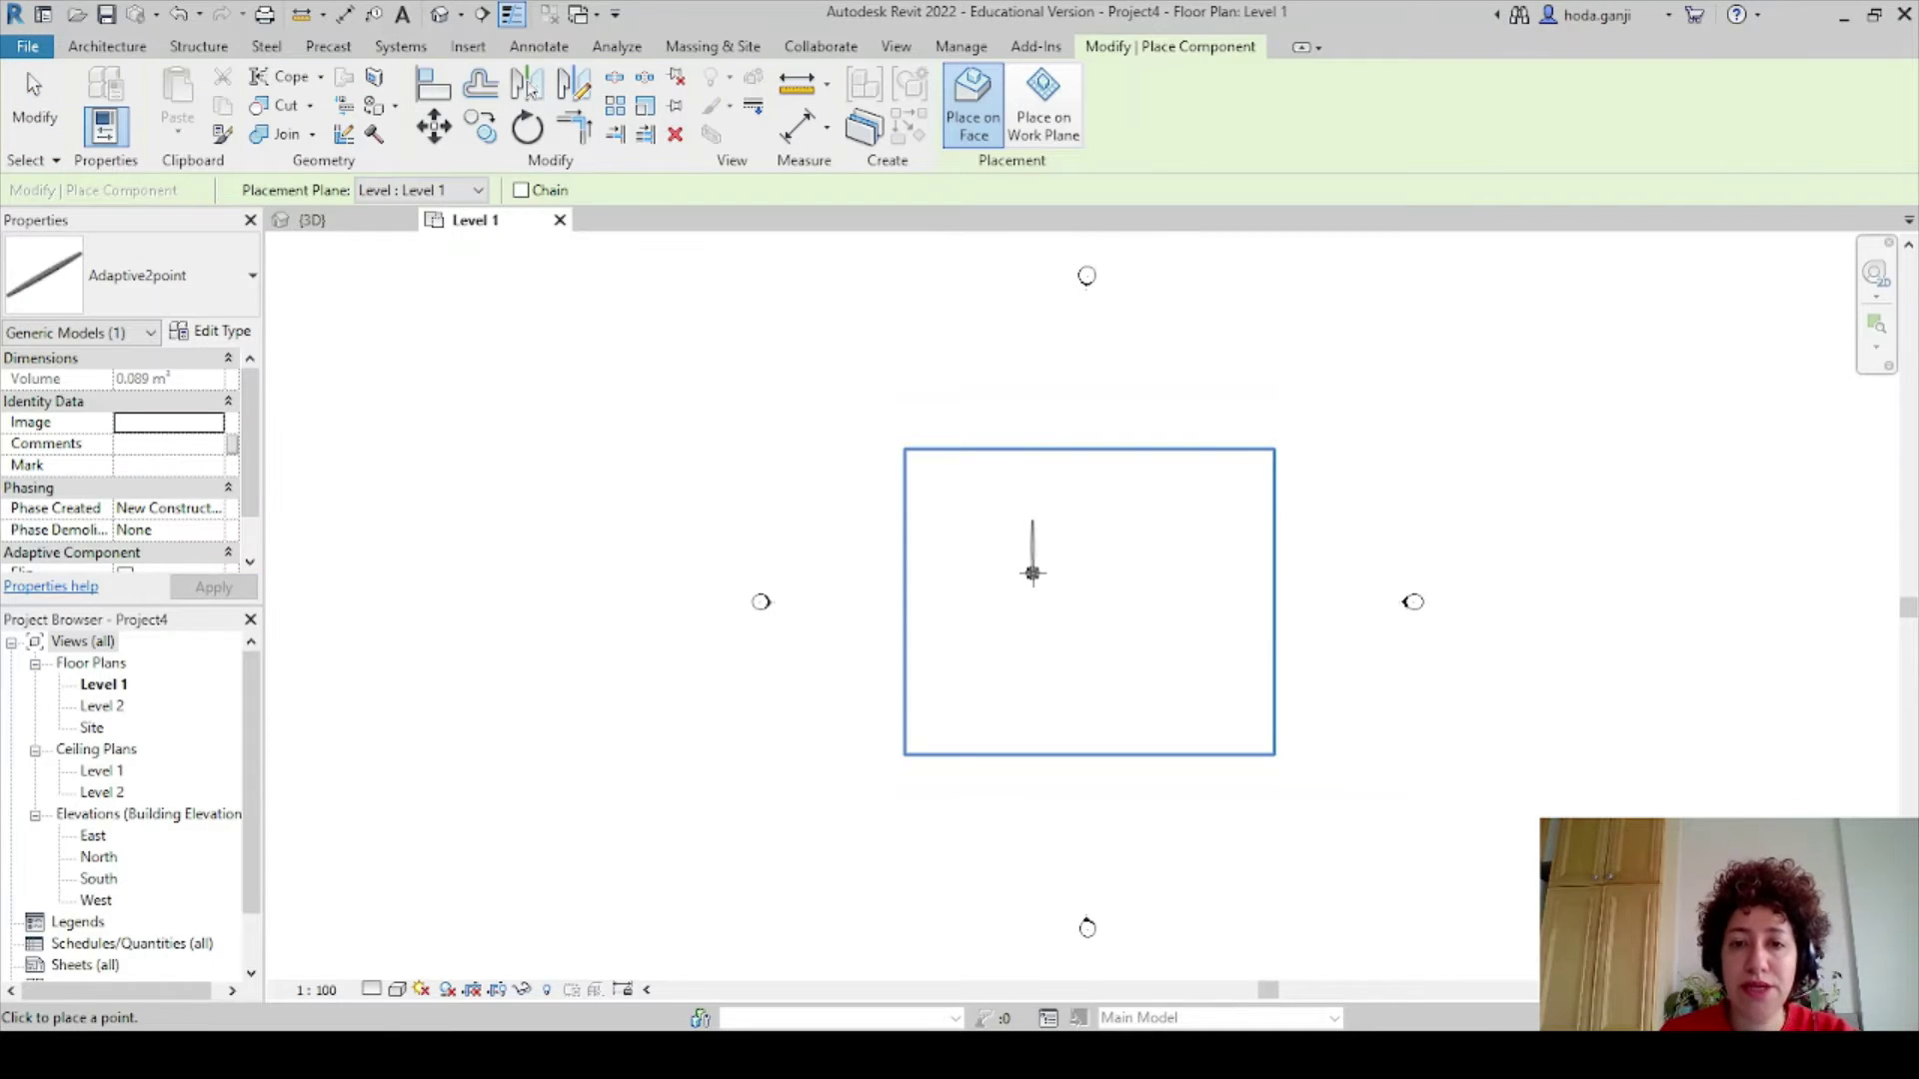
key(Escape)
key(Escape)
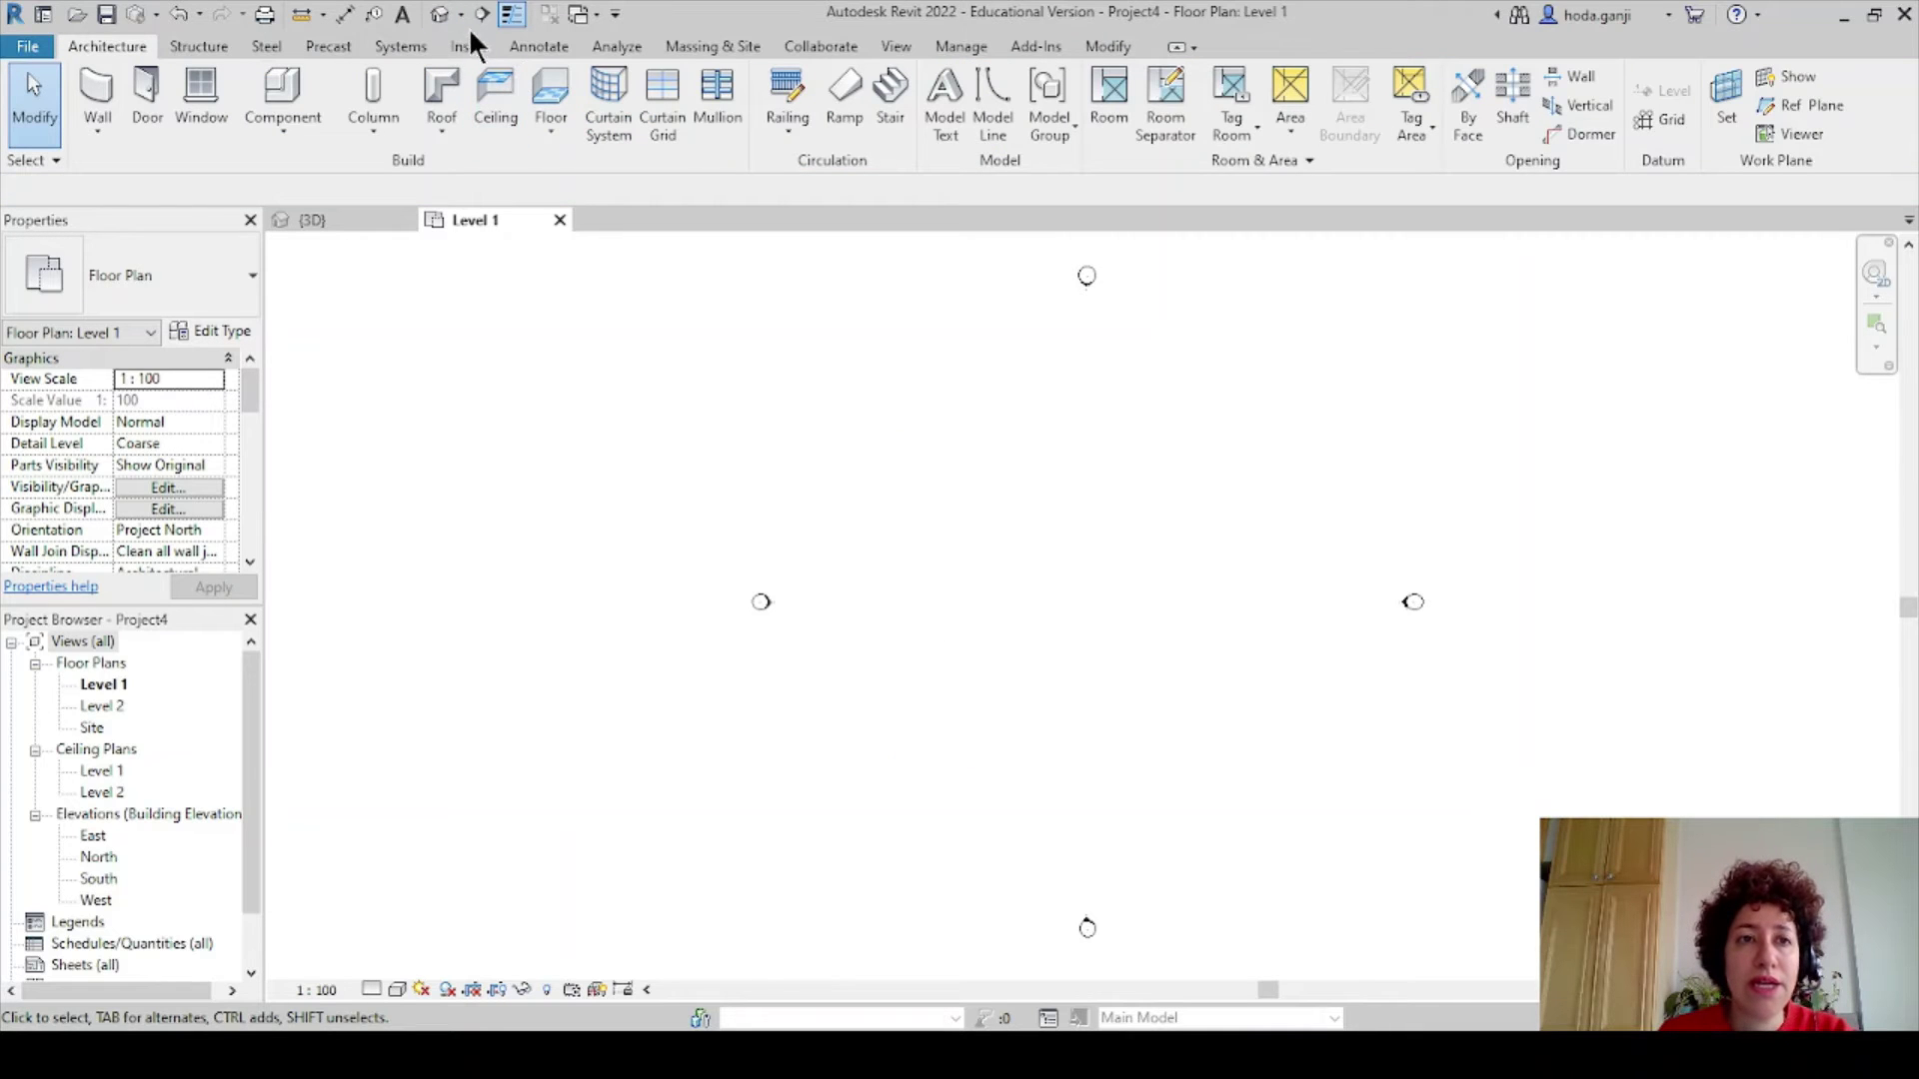
click(440, 14)
click(558, 219)
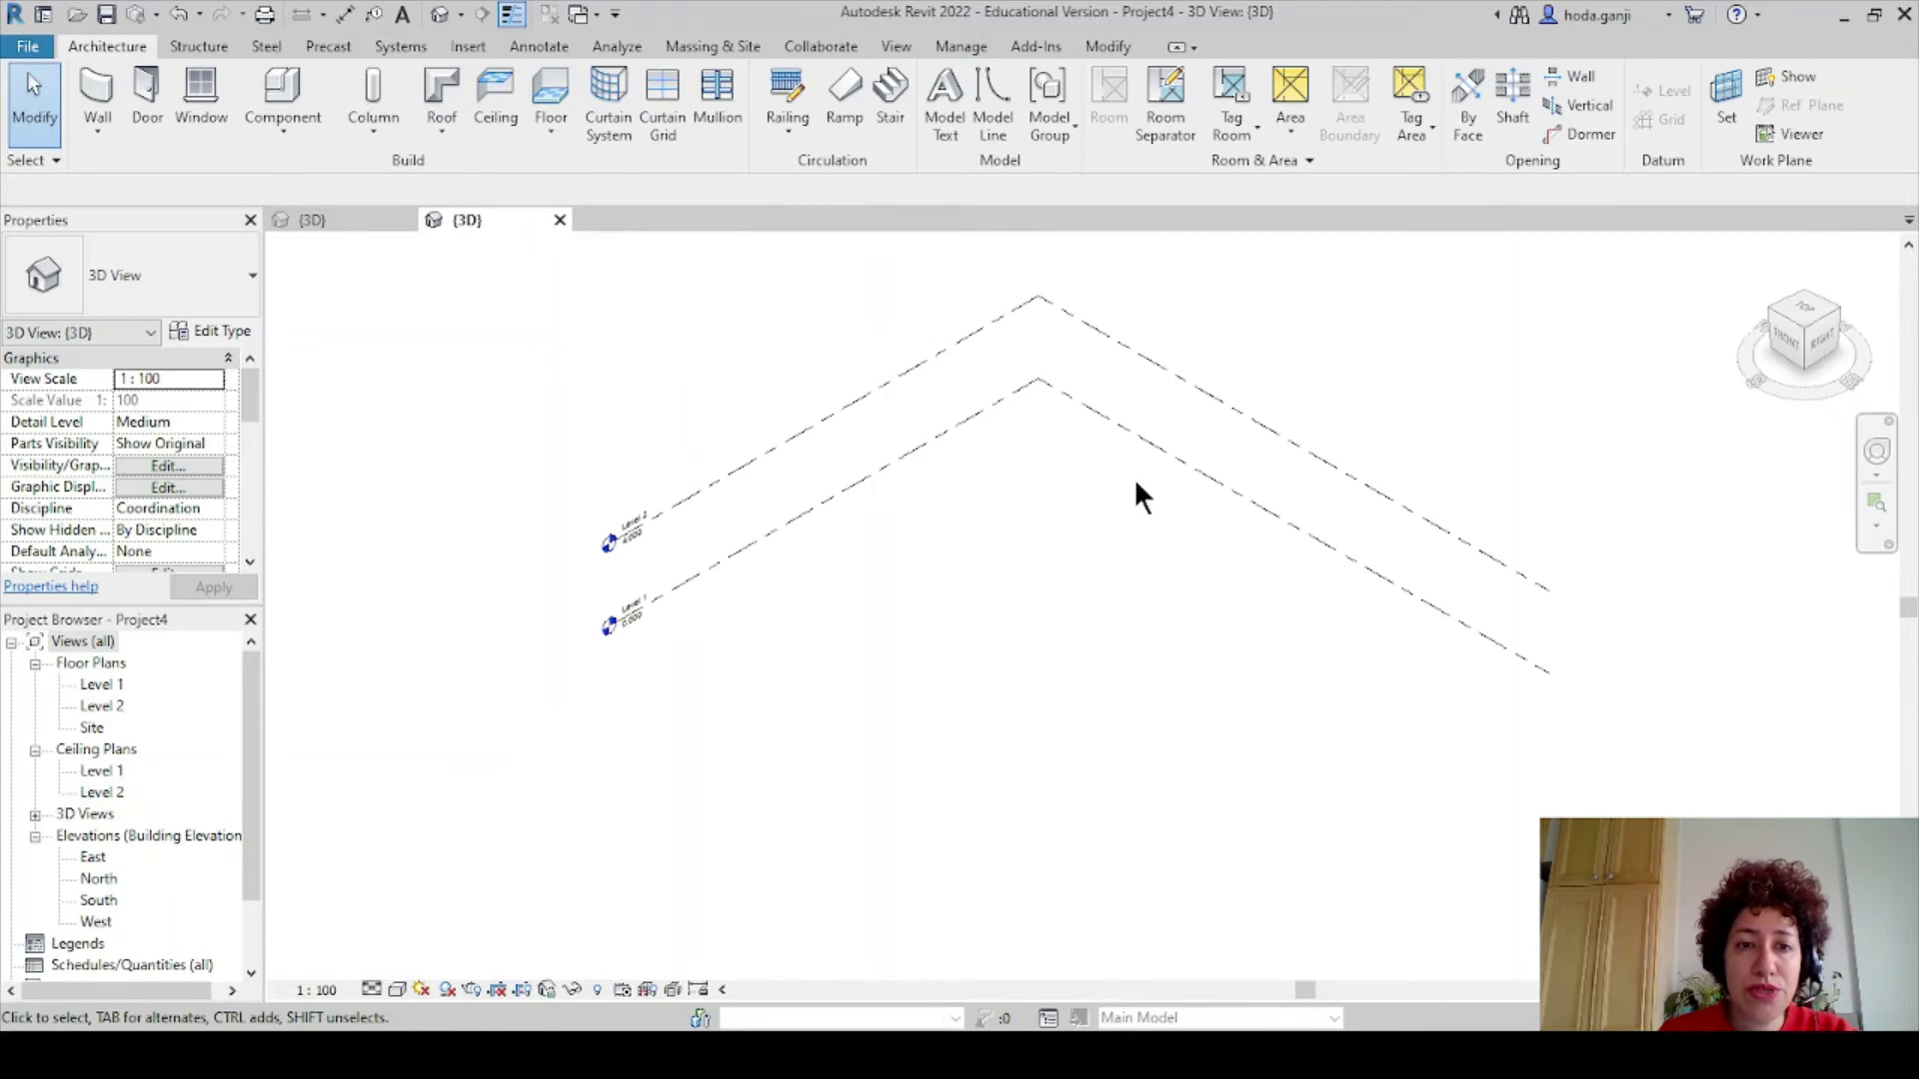
scroll(990, 504, up, 2)
click(960, 46)
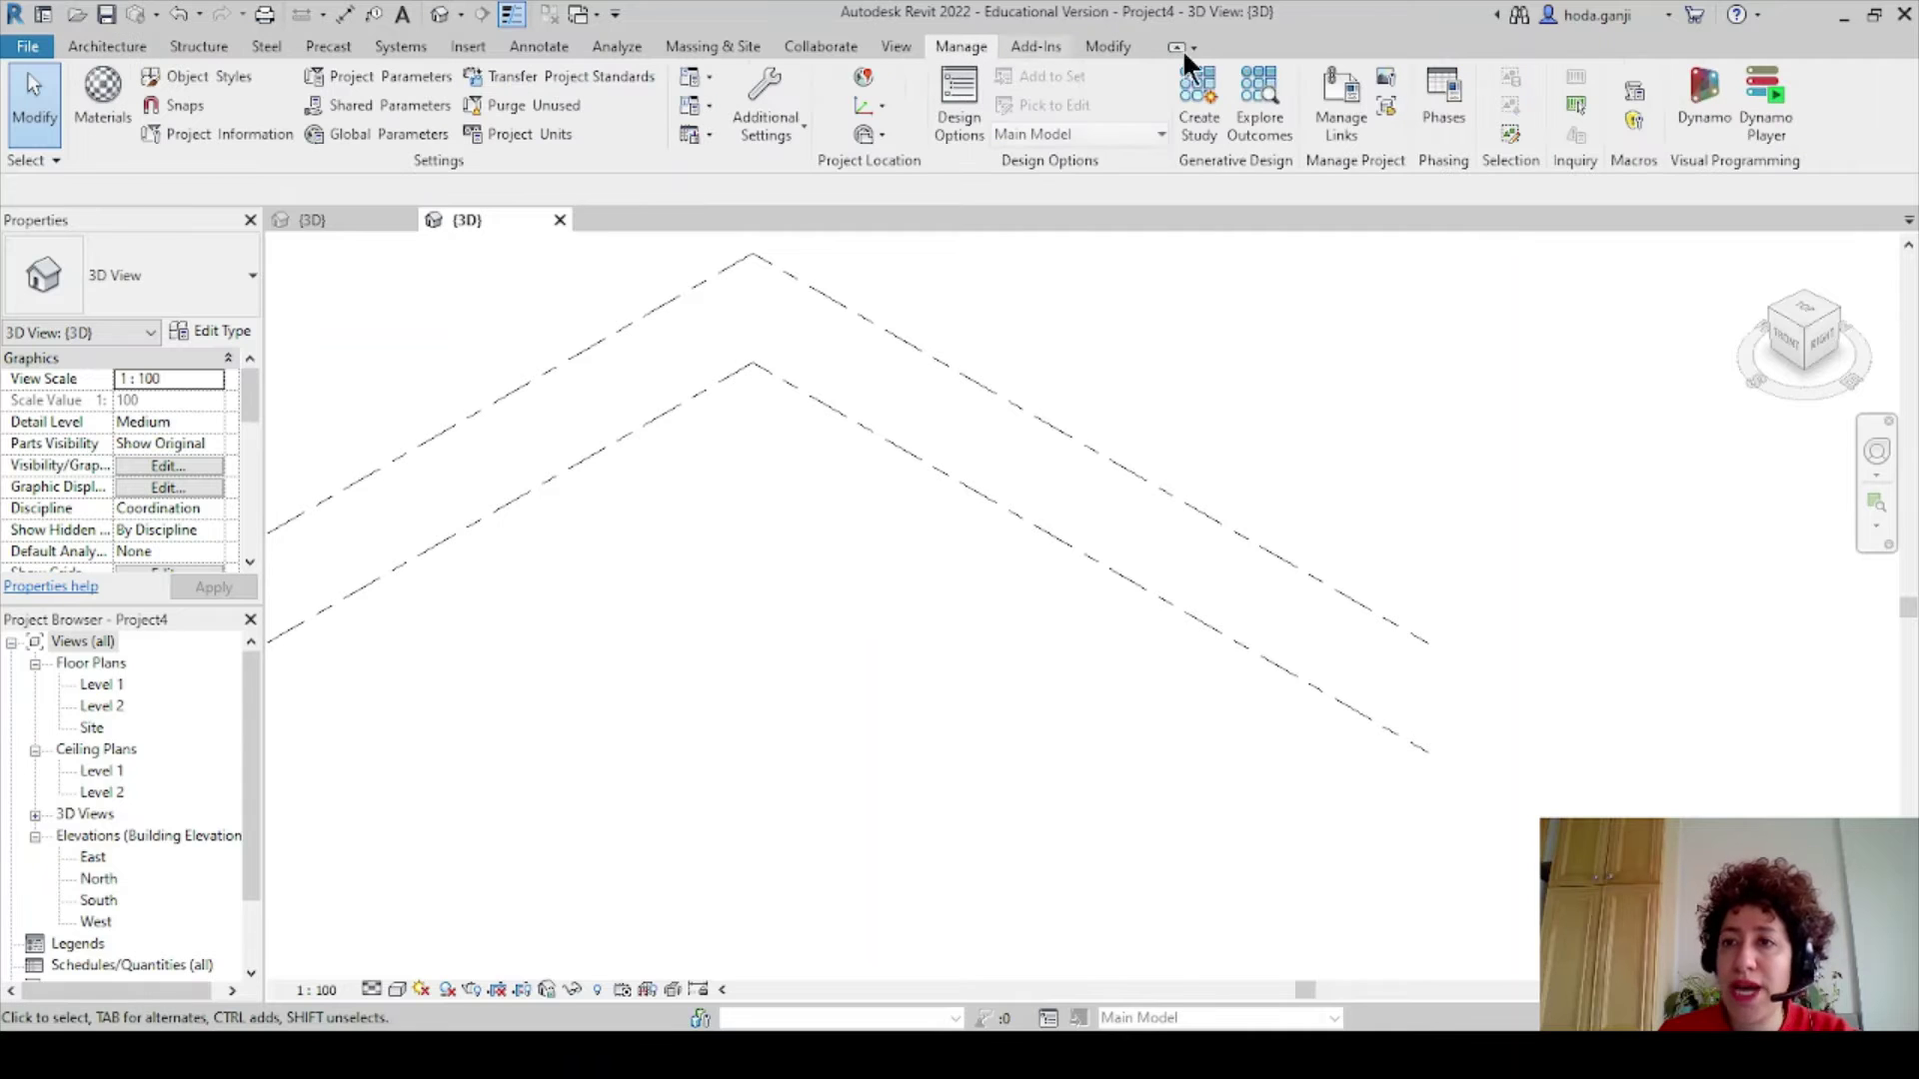